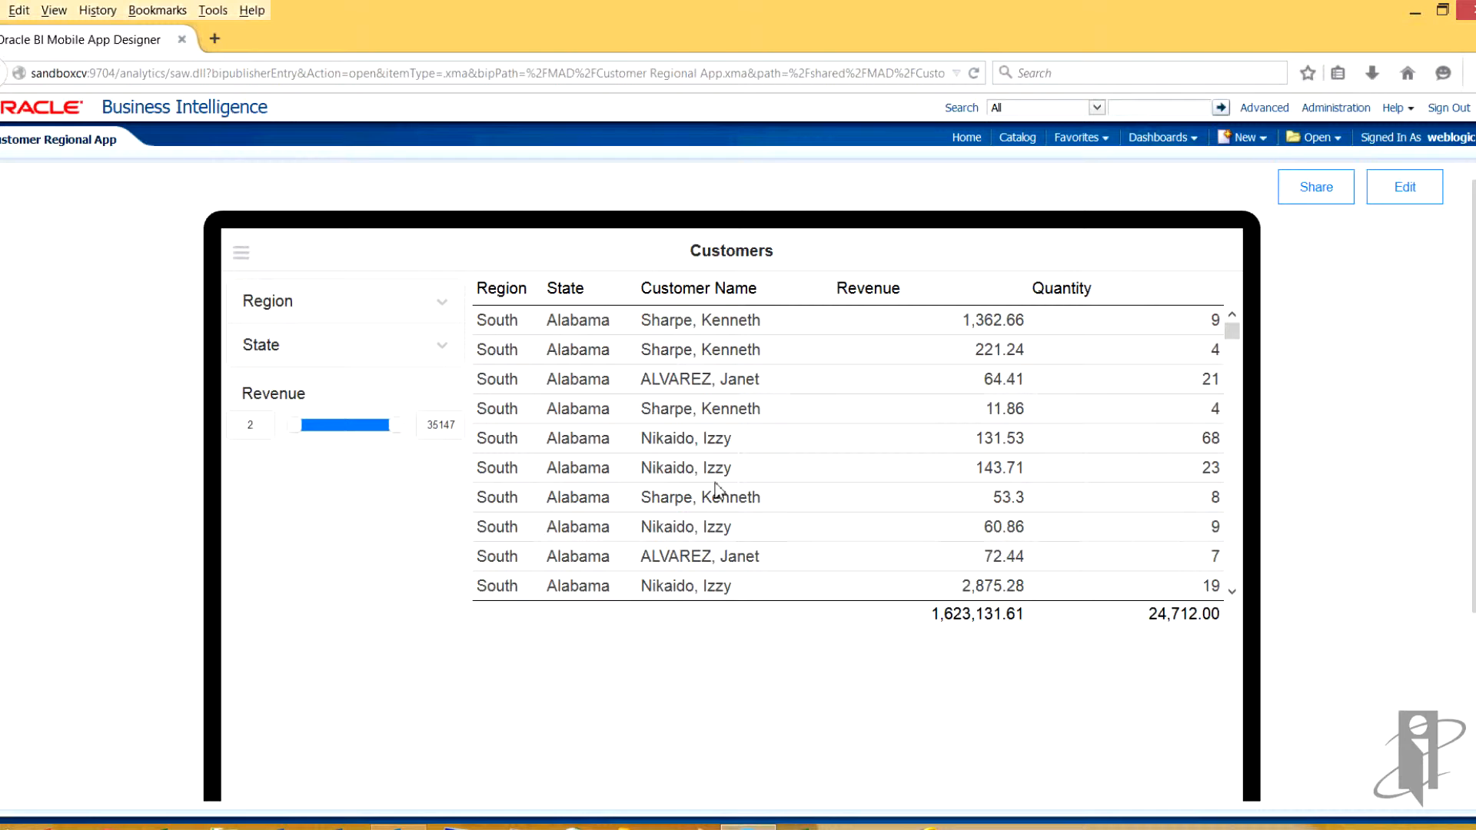
Filter the customer table to the Central and East regions and browse the matching rows.
{"action": "left_click", "coordinate": [446, 311]}
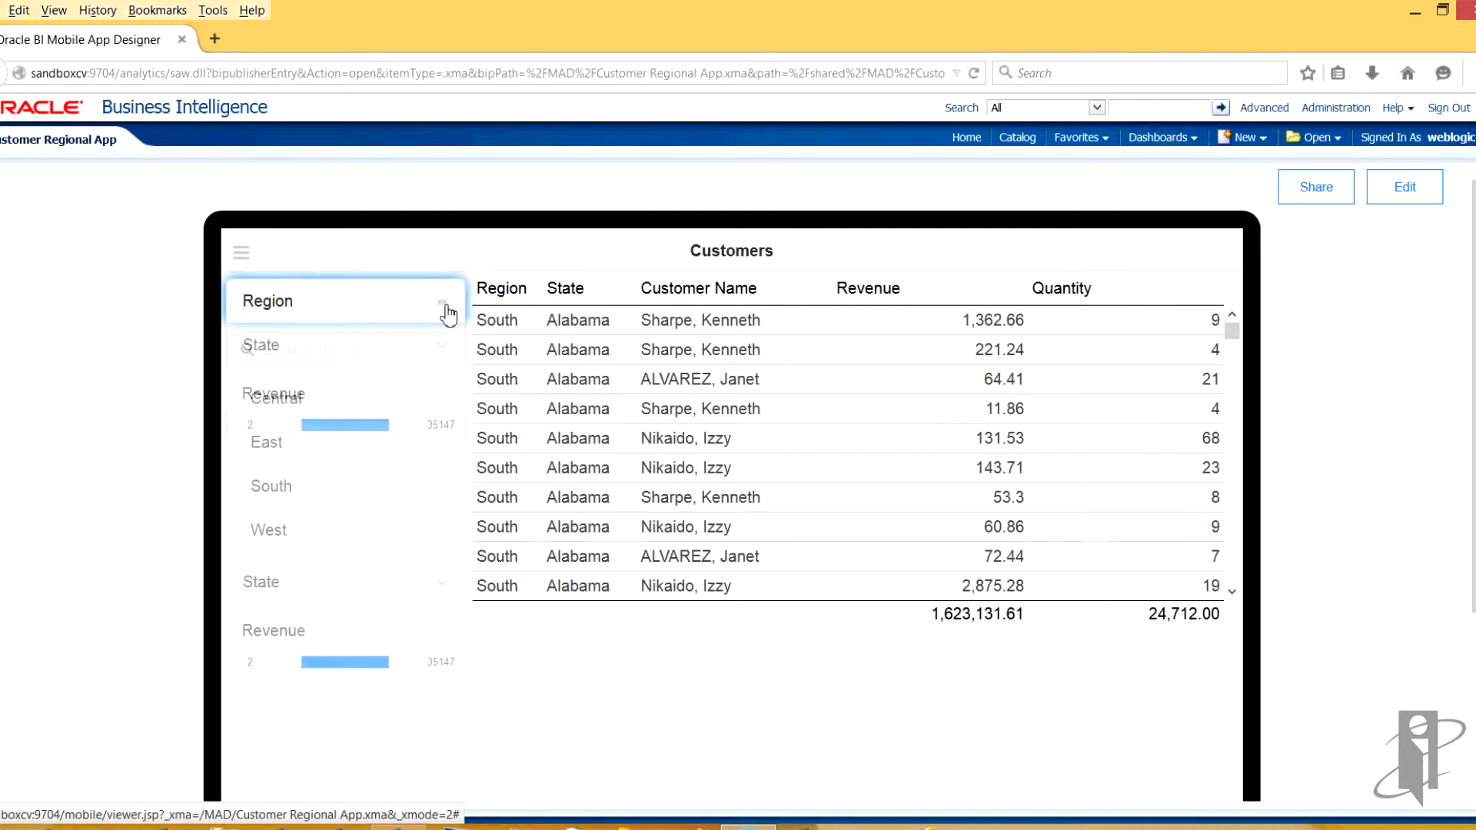
{"action": "left_click", "coordinate": [276, 402]}
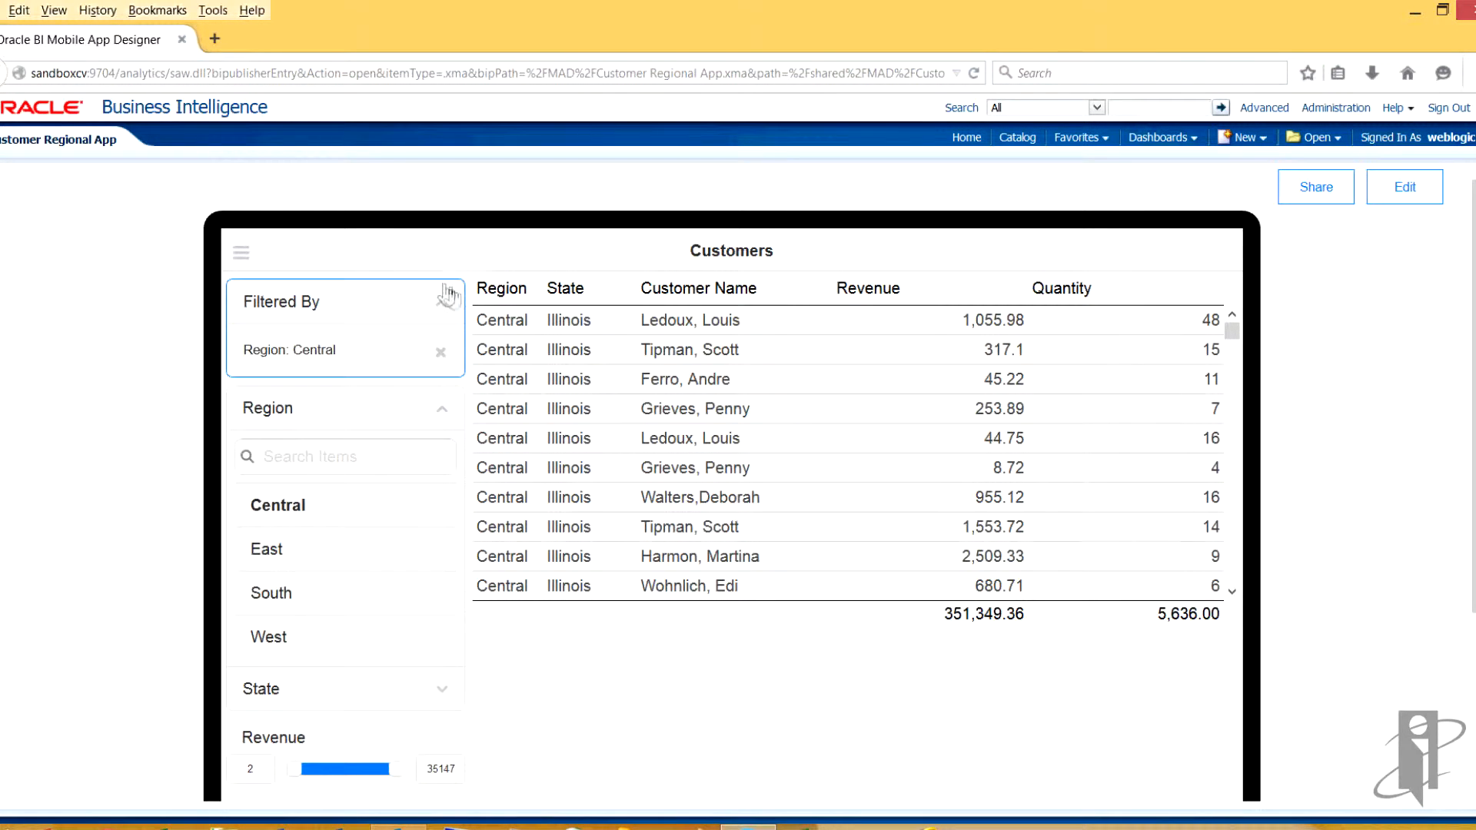
{"action": "left_click", "coordinate": [270, 550]}
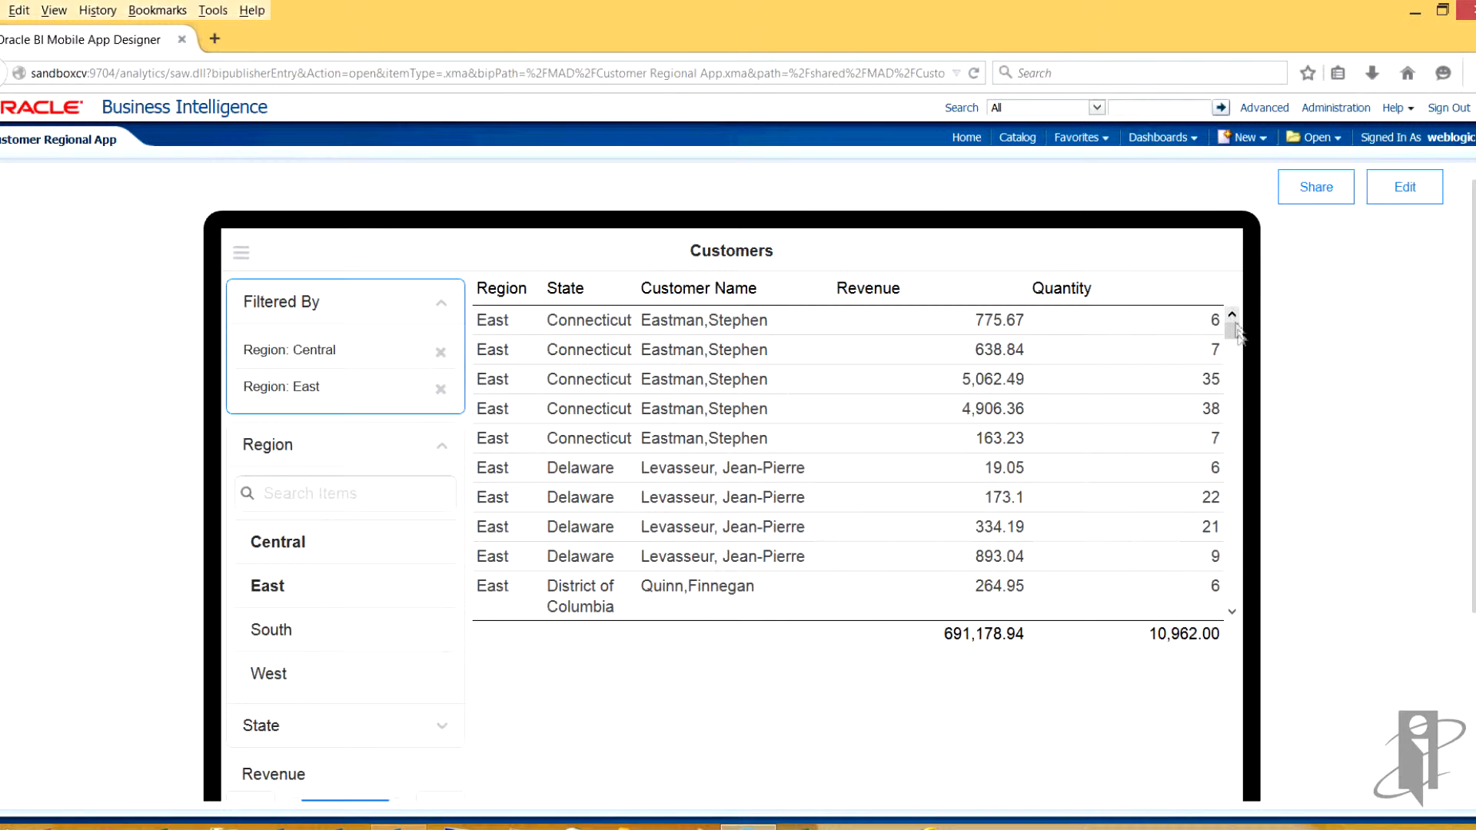
{"action": "left_click", "coordinate": [1232, 613]}
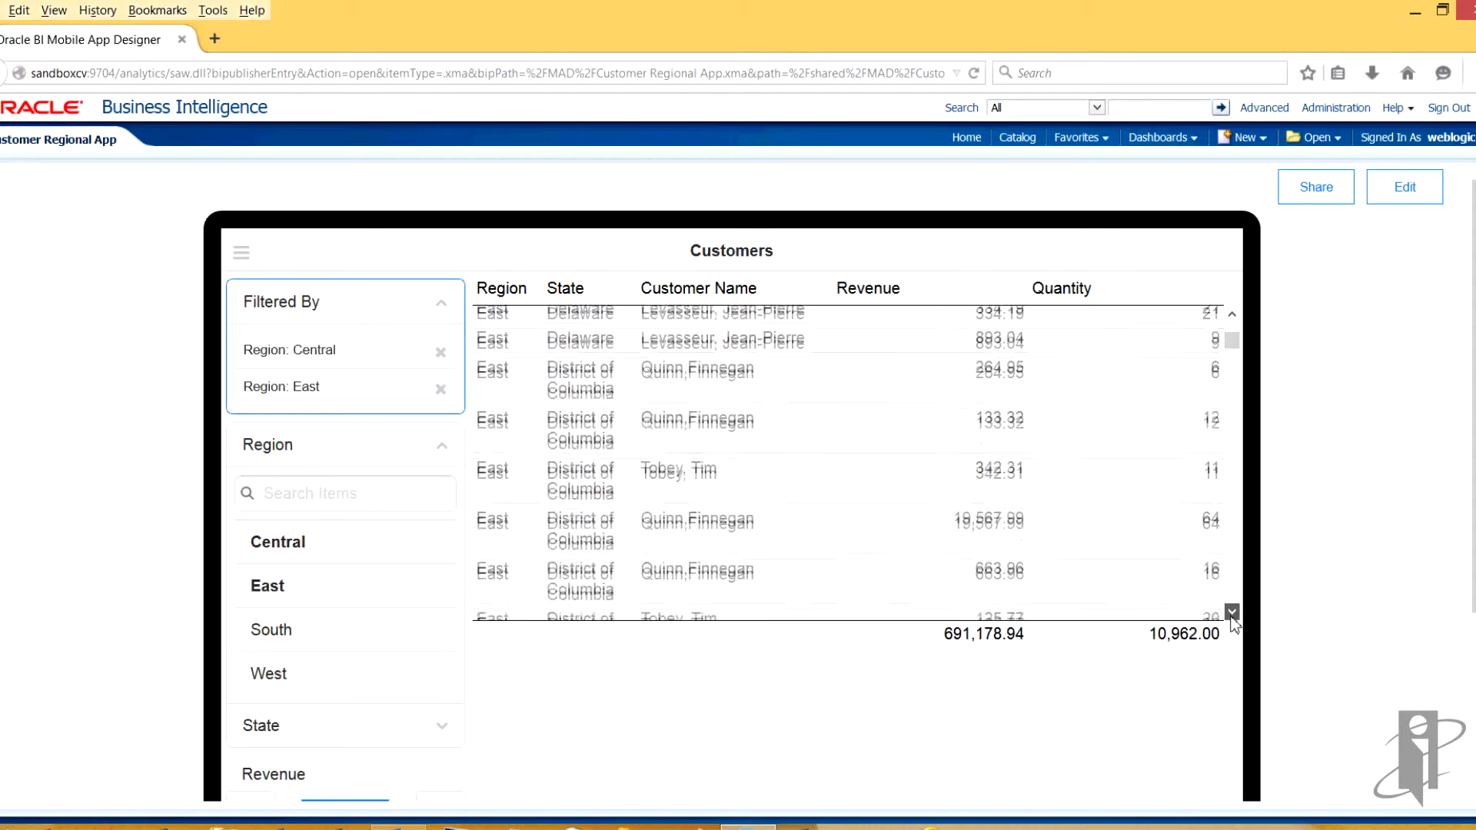
{"action": "left_click", "coordinate": [1232, 614]}
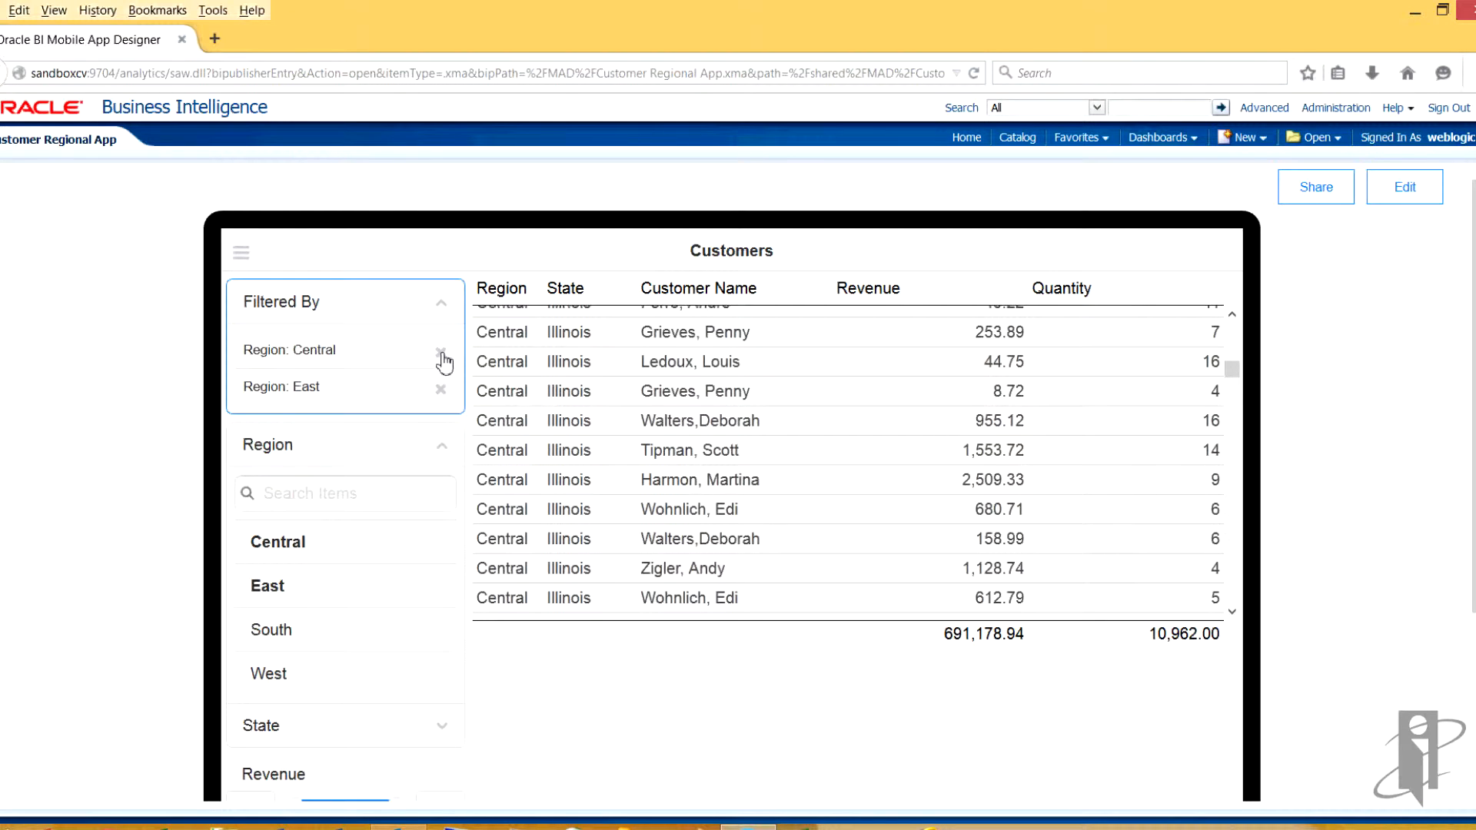
Remove the Central region filter and set the minimum revenue to 10000.
{"action": "left_click", "coordinate": [443, 355]}
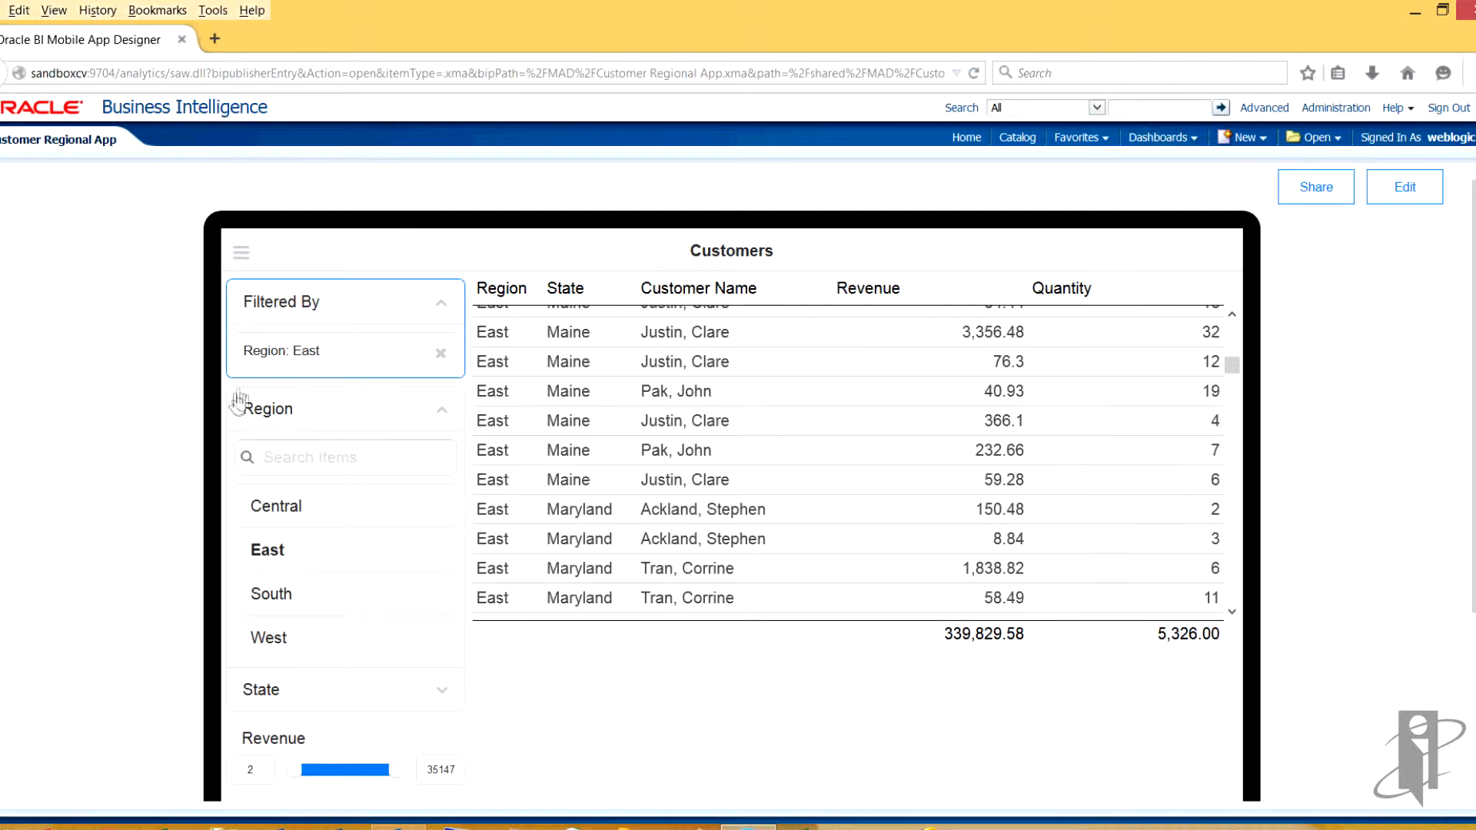
{"action": "left_click", "coordinate": [445, 416]}
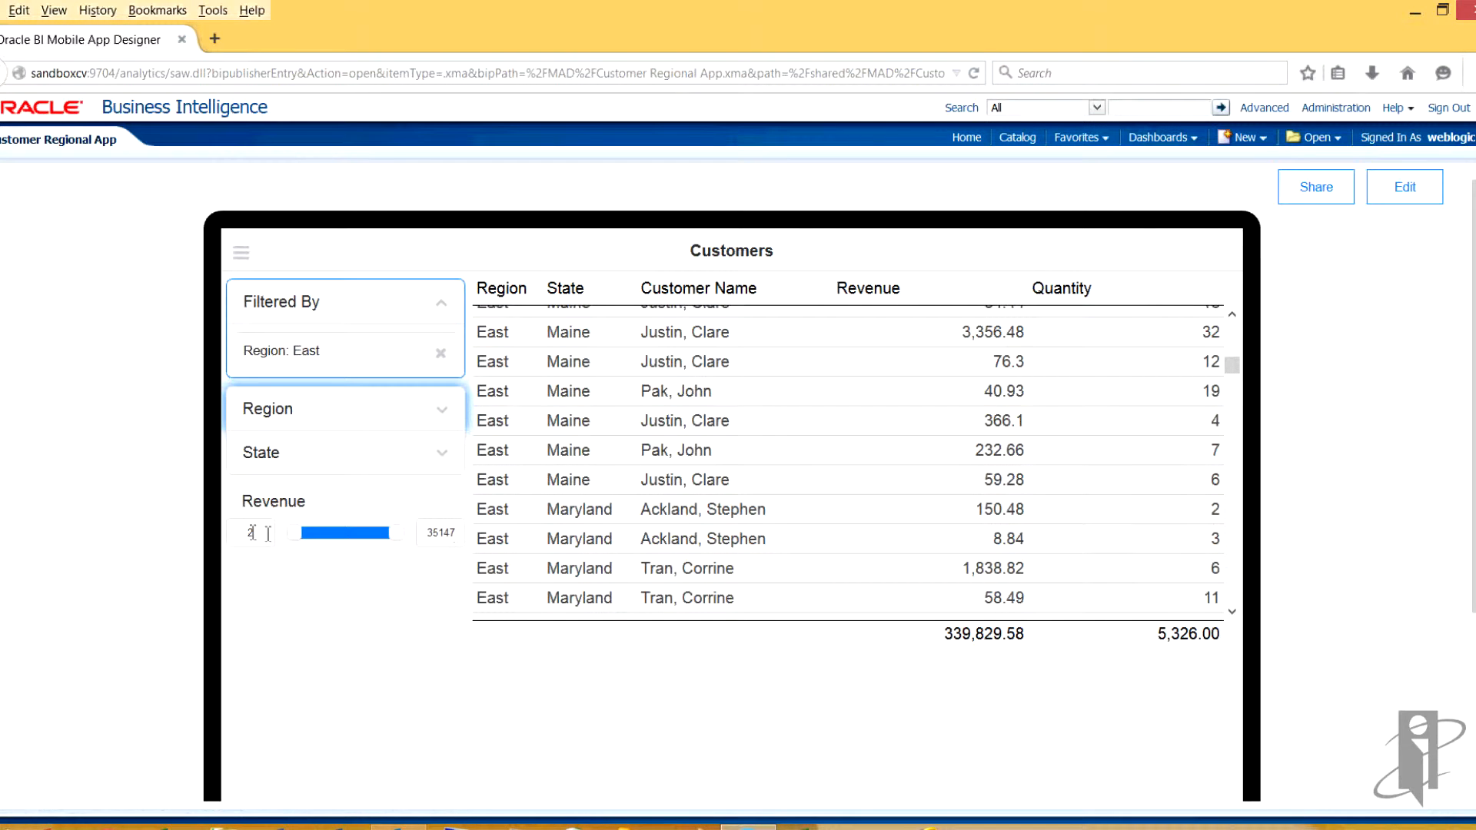
{"action": "left_click_drag", "start_coordinate": [295, 541], "coordinate": [330, 535]}
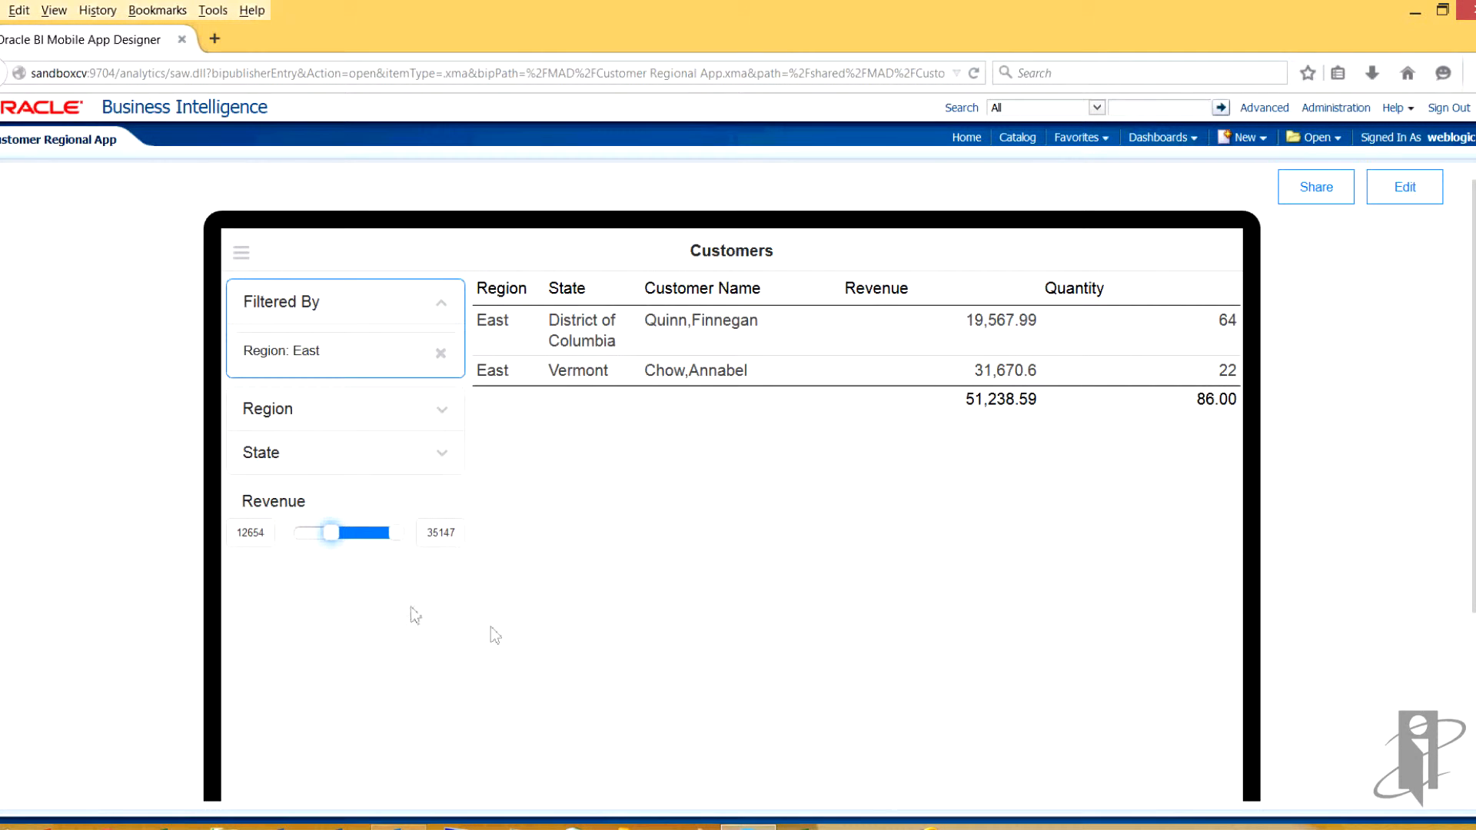
{"action": "left_click_drag", "start_coordinate": [237, 532], "coordinate": [264, 530]}
{"action": "type", "text": "10000"}
Filter the customer table by the state Vermont.
{"action": "left_click", "coordinate": [443, 453]}
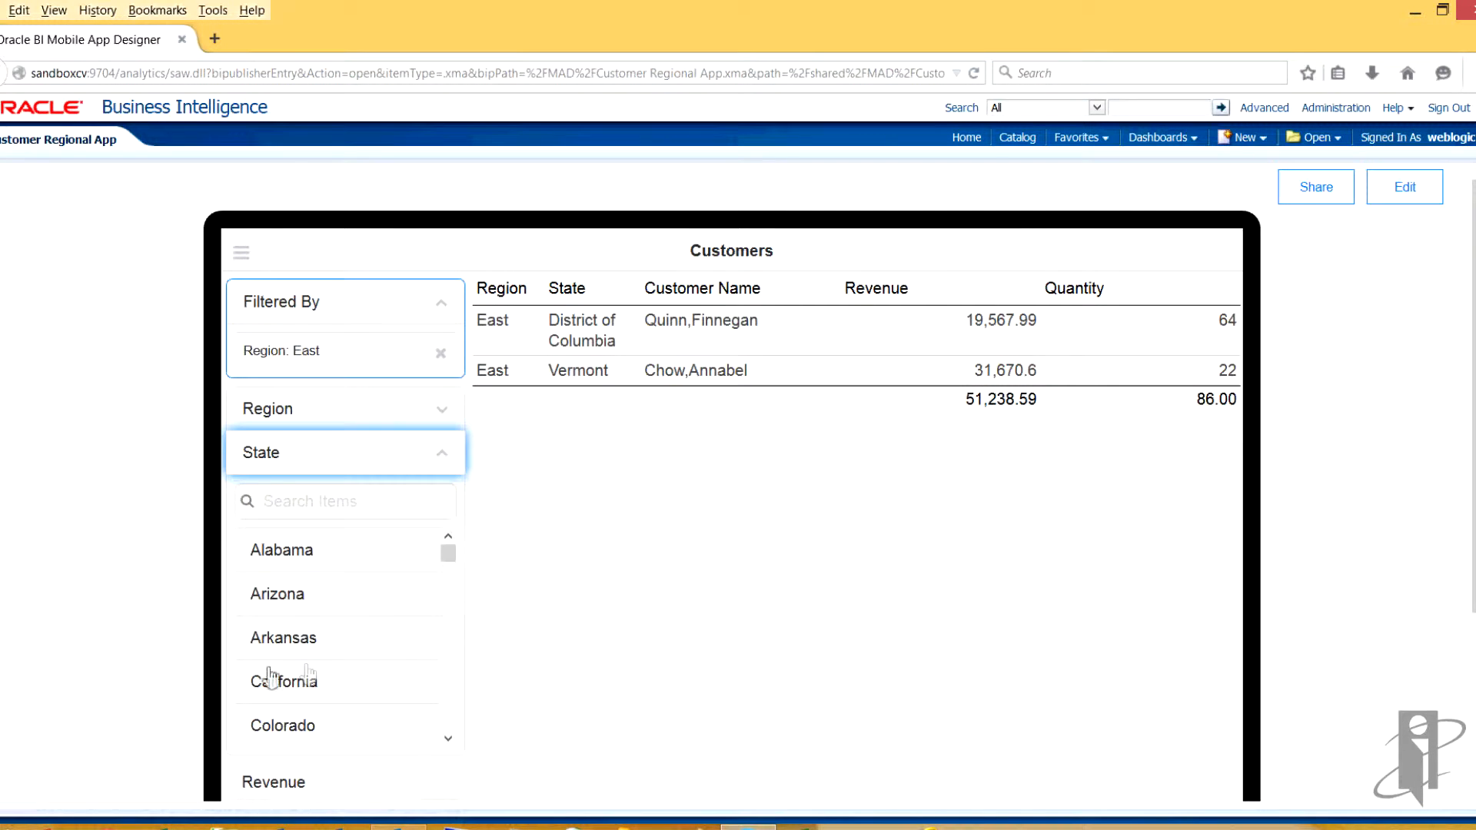
{"action": "left_click_drag", "start_coordinate": [449, 559], "coordinate": [465, 747]}
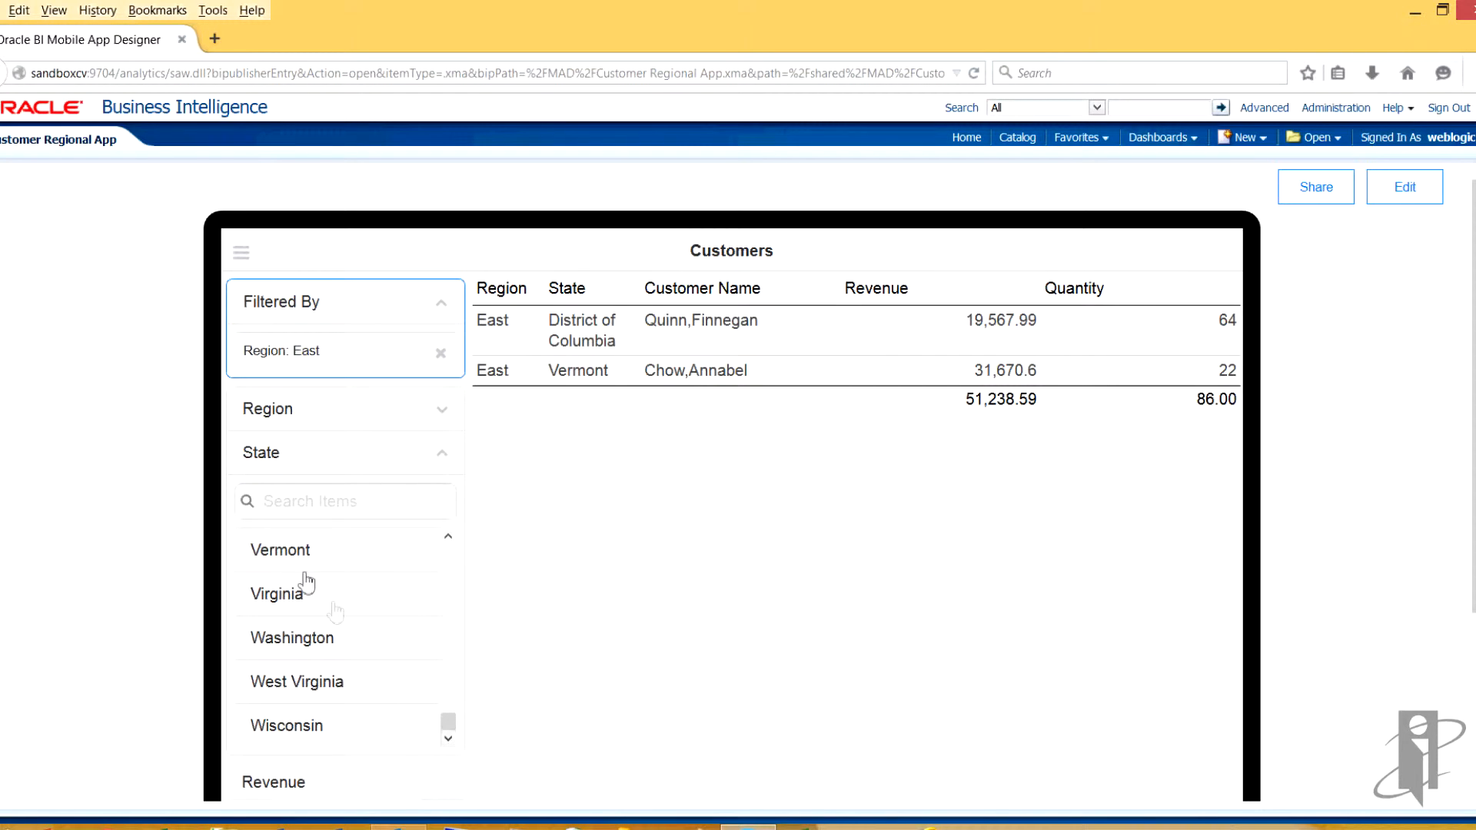
{"action": "left_click", "coordinate": [290, 550]}
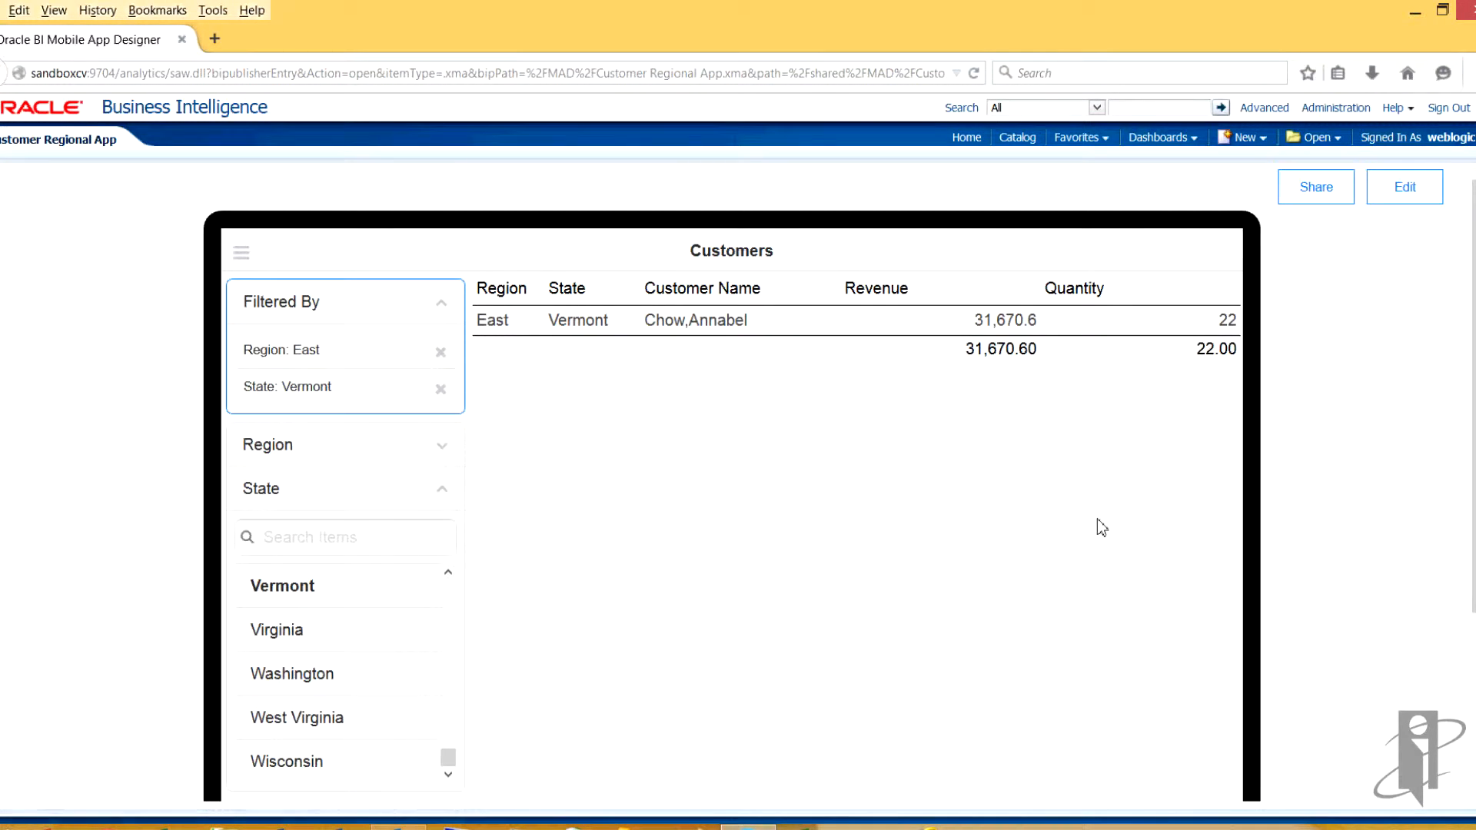
Start creating a new mobile app from the home page, with Tablet as the target device type.
{"action": "left_click", "coordinate": [970, 140]}
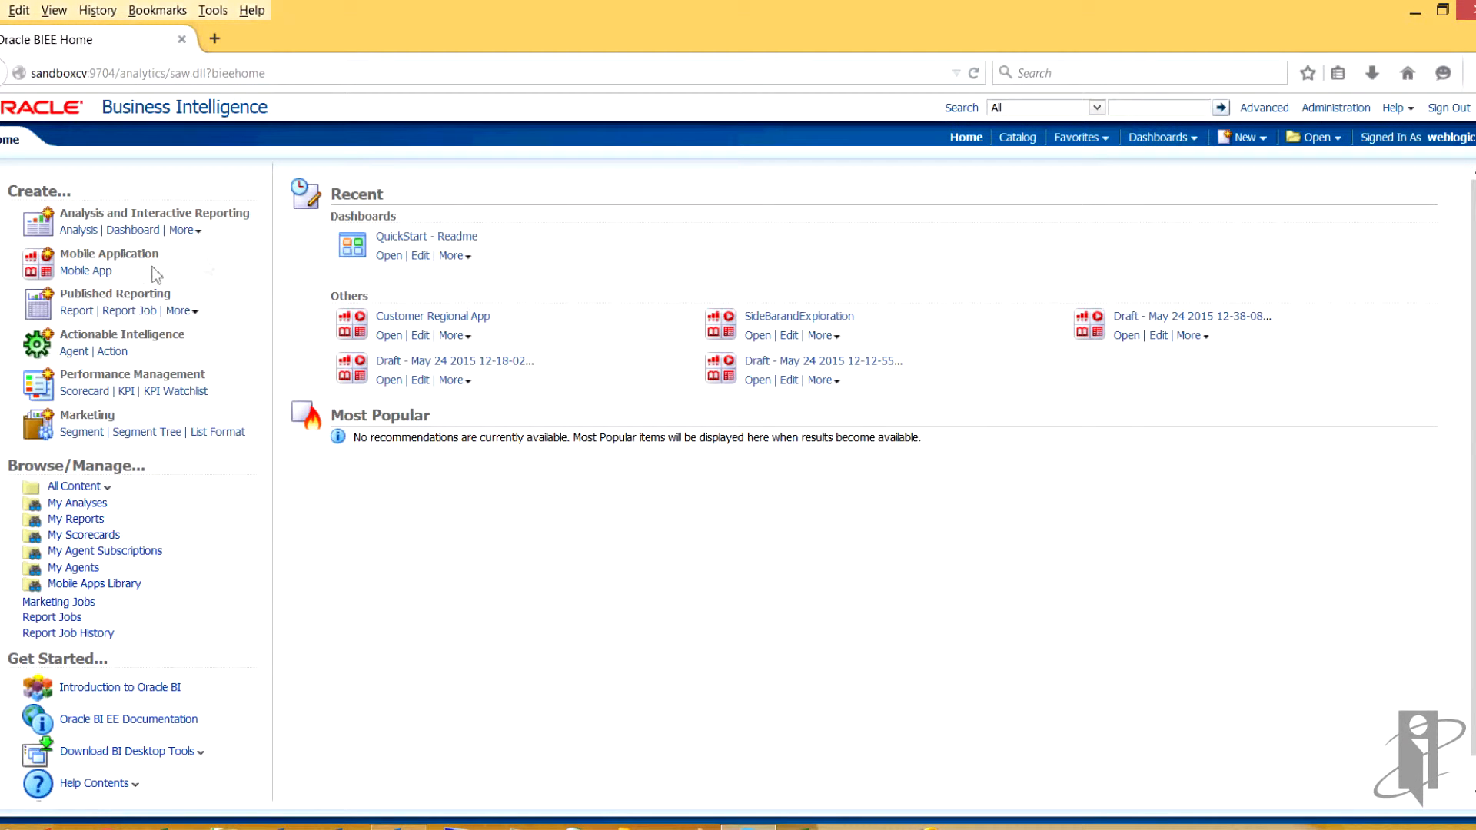
{"action": "left_click", "coordinate": [91, 271]}
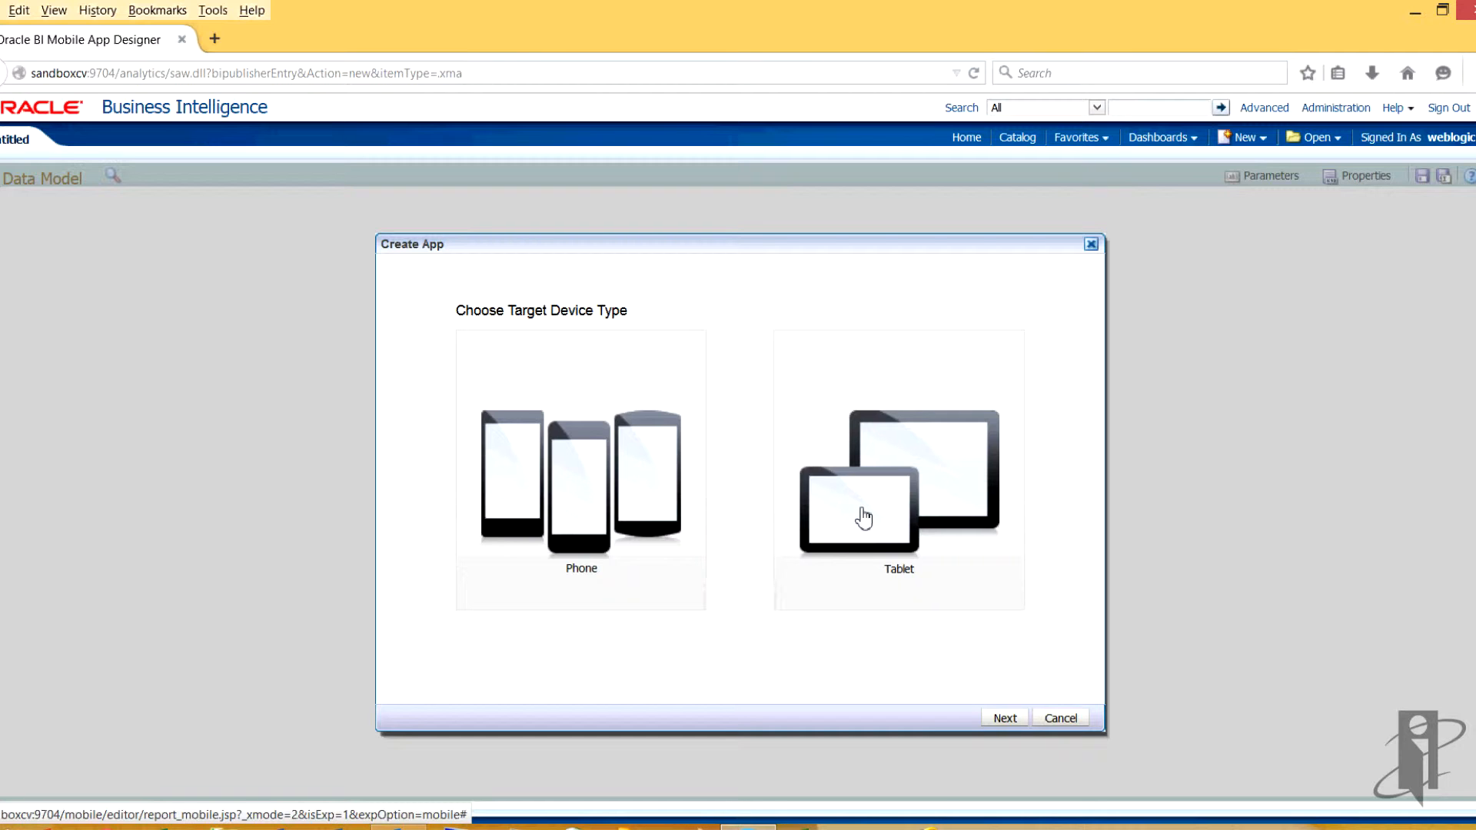
{"action": "left_click", "coordinate": [863, 519]}
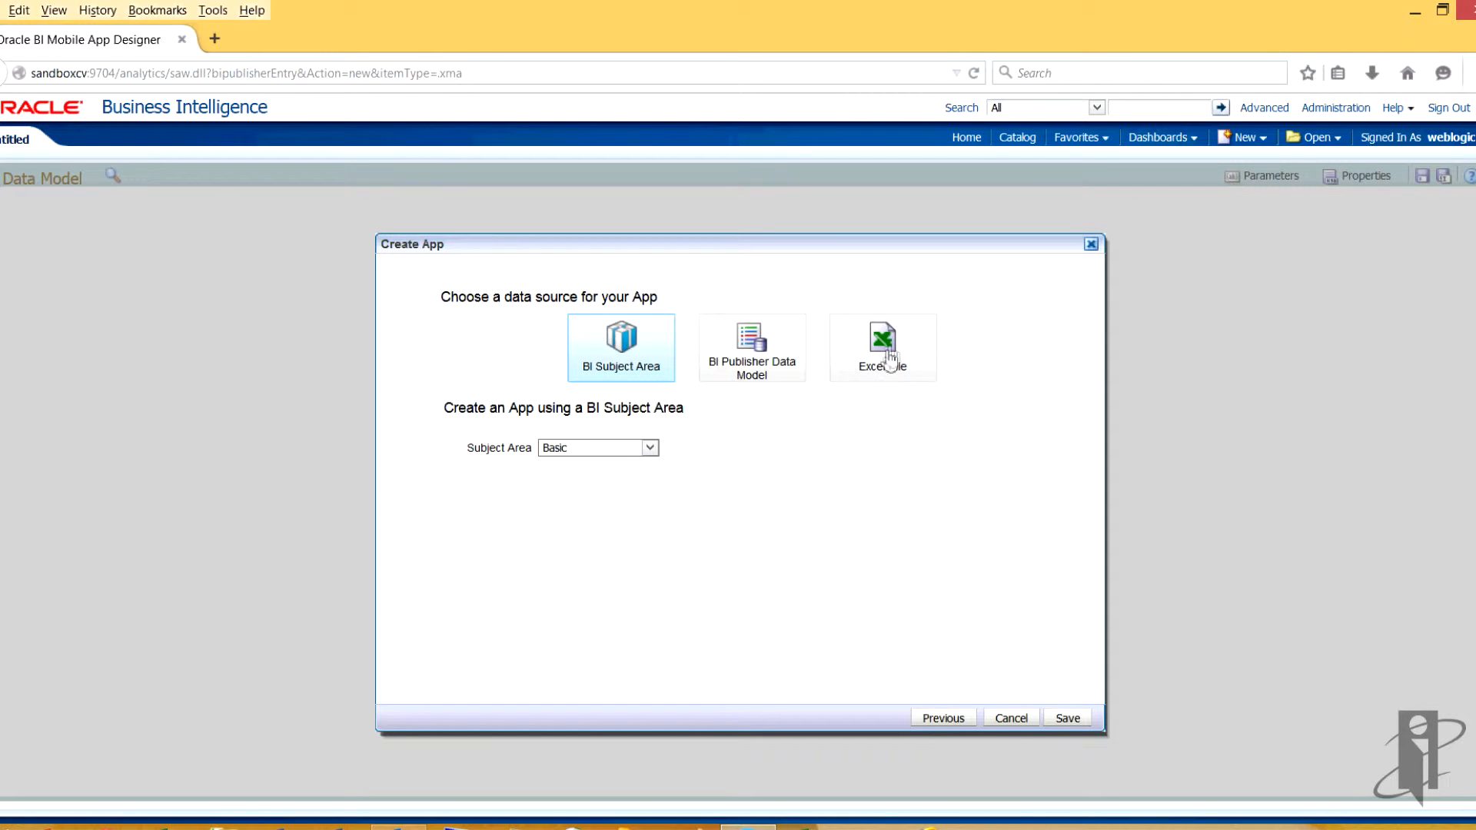
Choose an Excel file as the app's data source and upload Copy of Sales_SampleData_v2.
{"action": "left_click", "coordinate": [894, 353]}
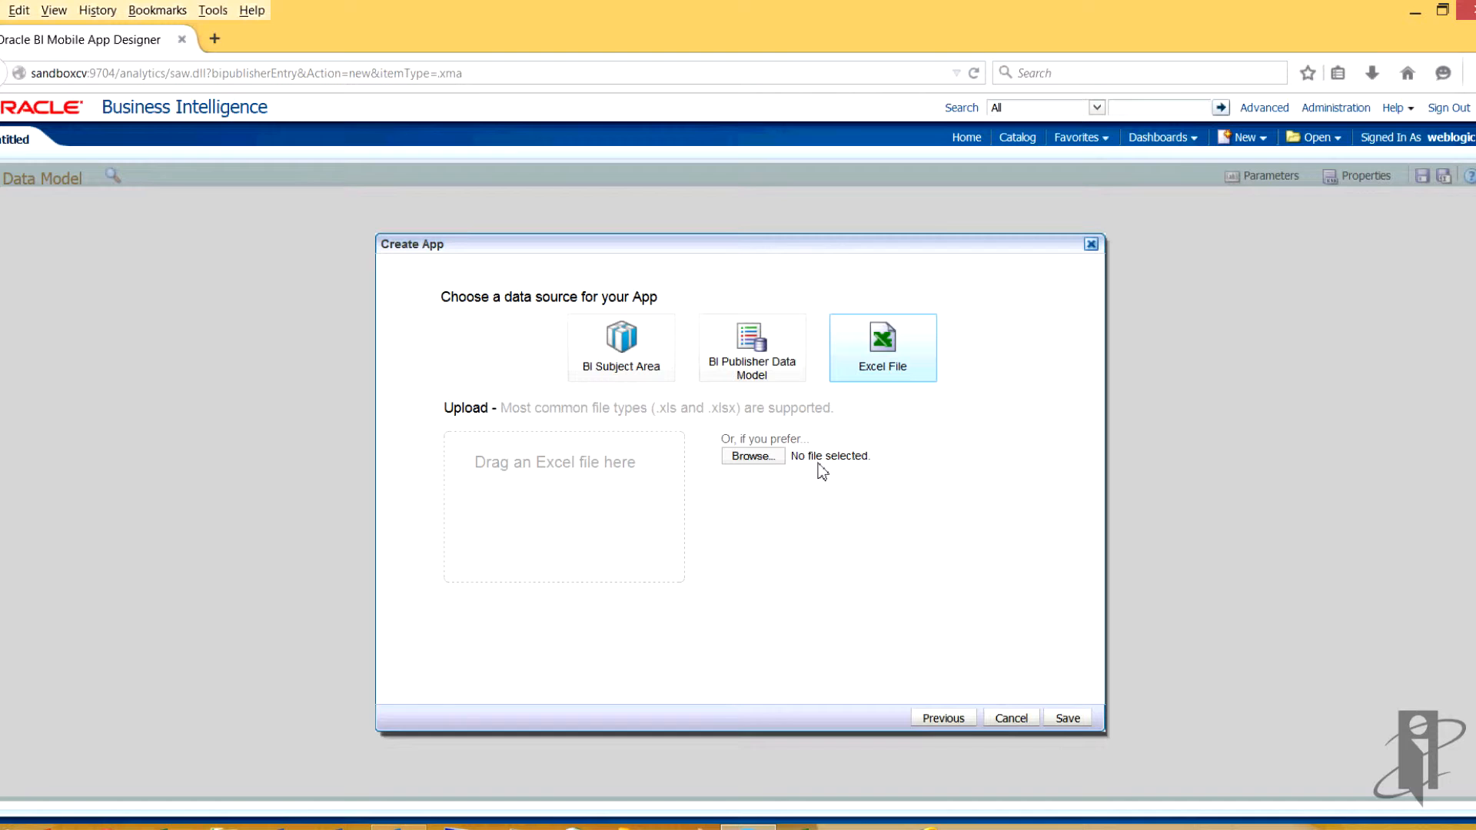
{"action": "left_click", "coordinate": [753, 460]}
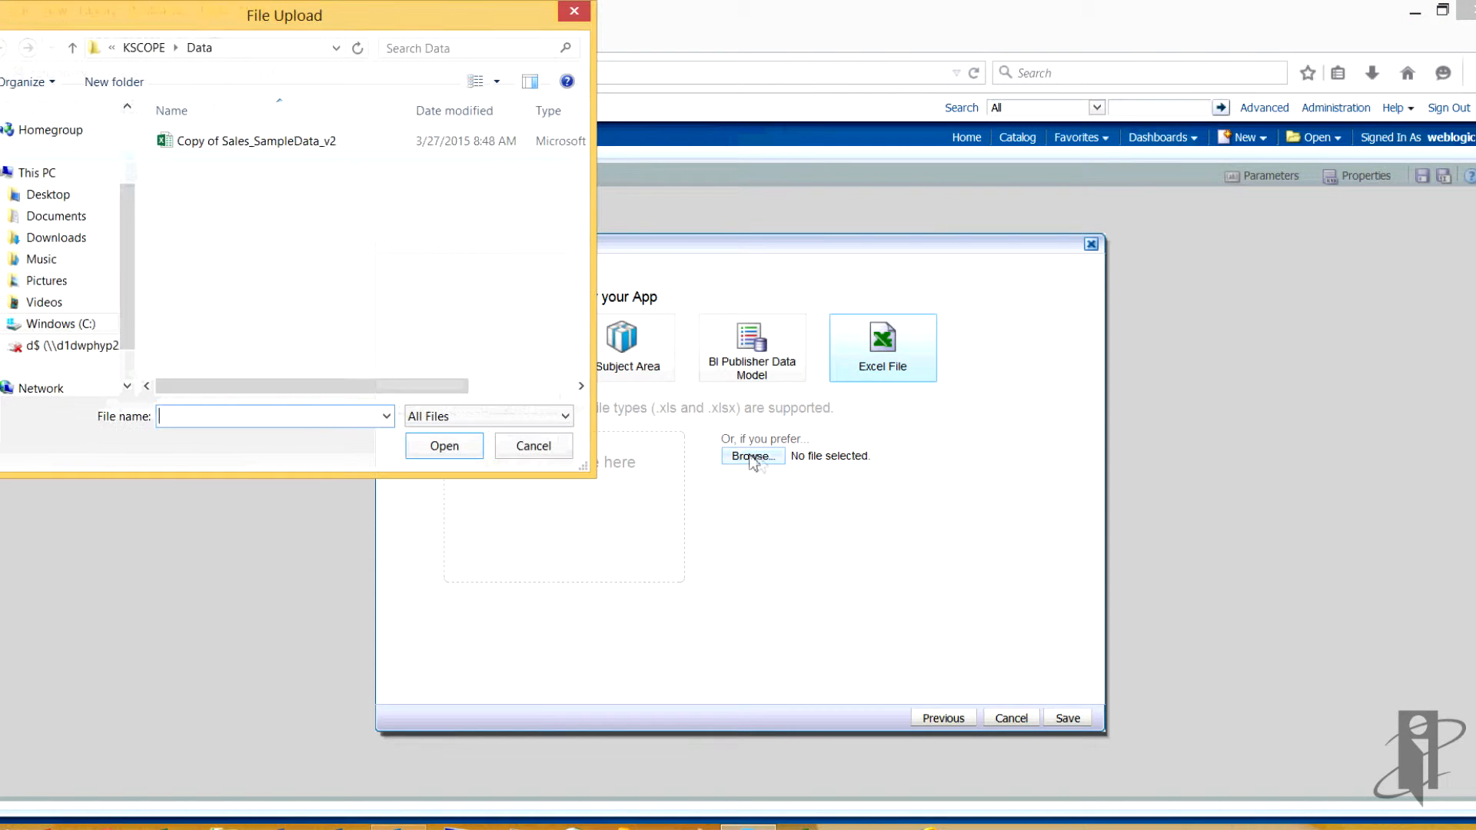
{"action": "left_click", "coordinate": [236, 143]}
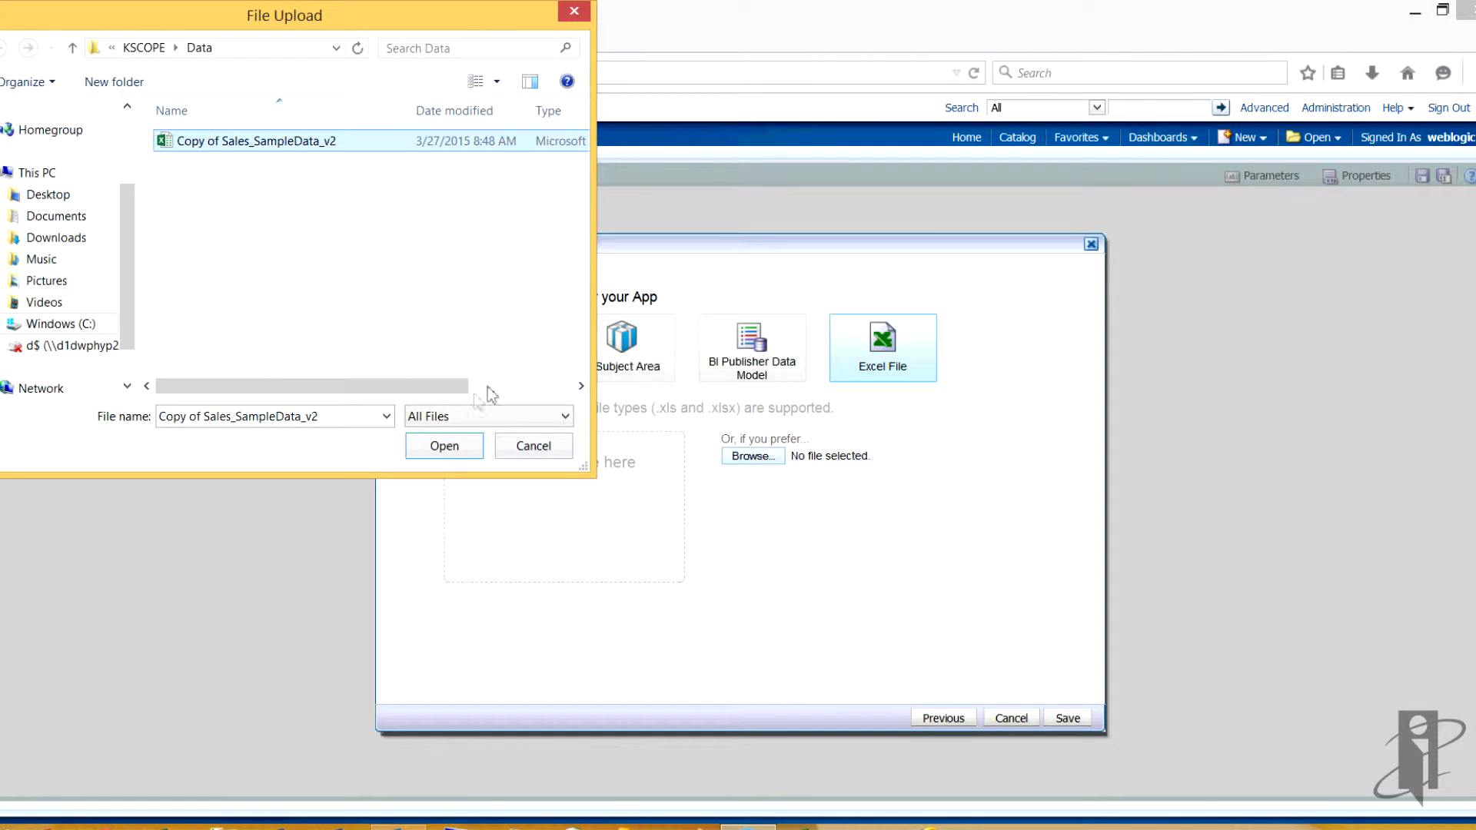
{"action": "left_click", "coordinate": [439, 453]}
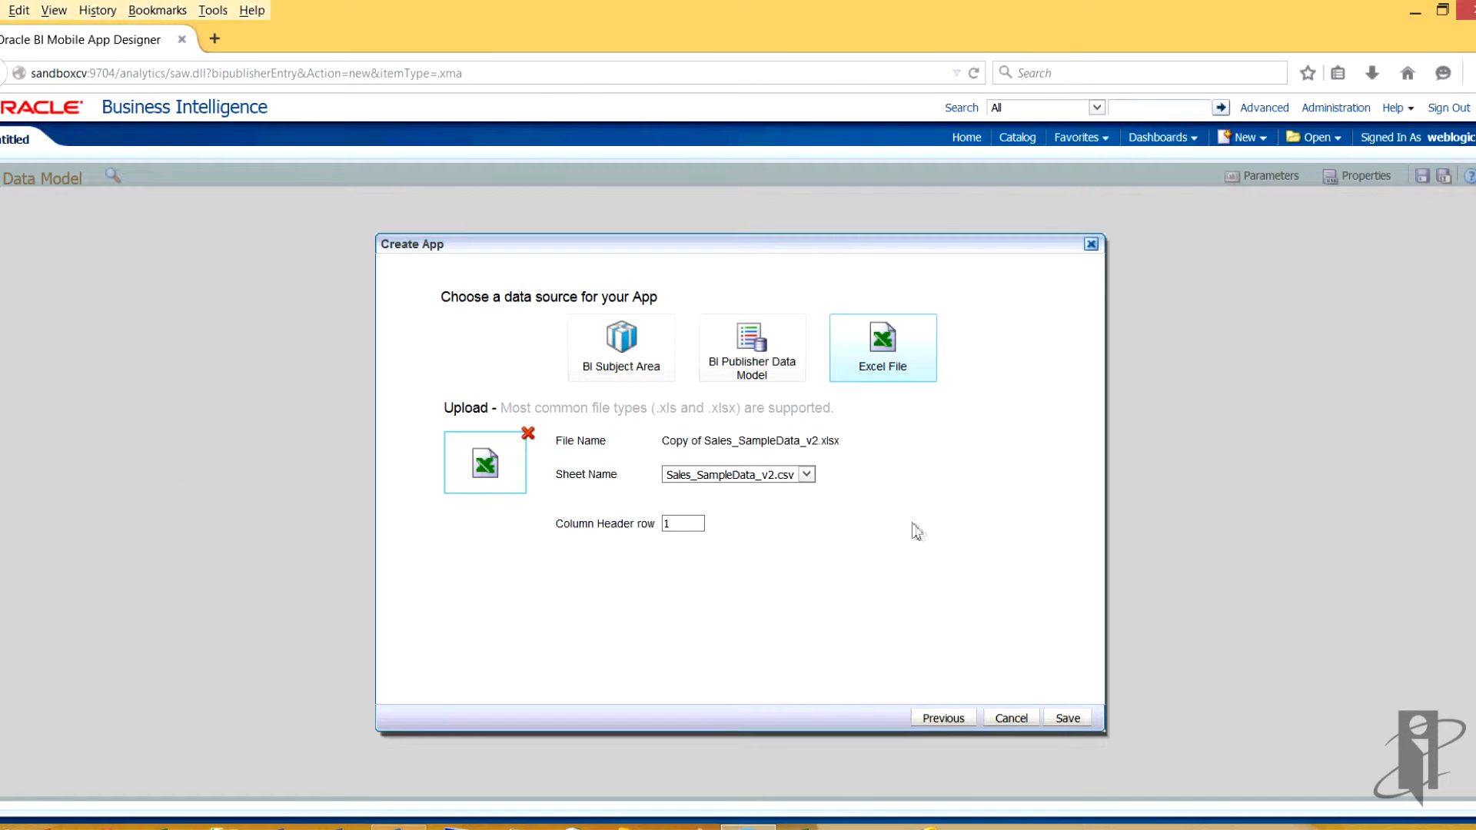
Save the new app as Regional Customer Info in /Shared Folders/MAD.
{"action": "left_click", "coordinate": [1072, 719]}
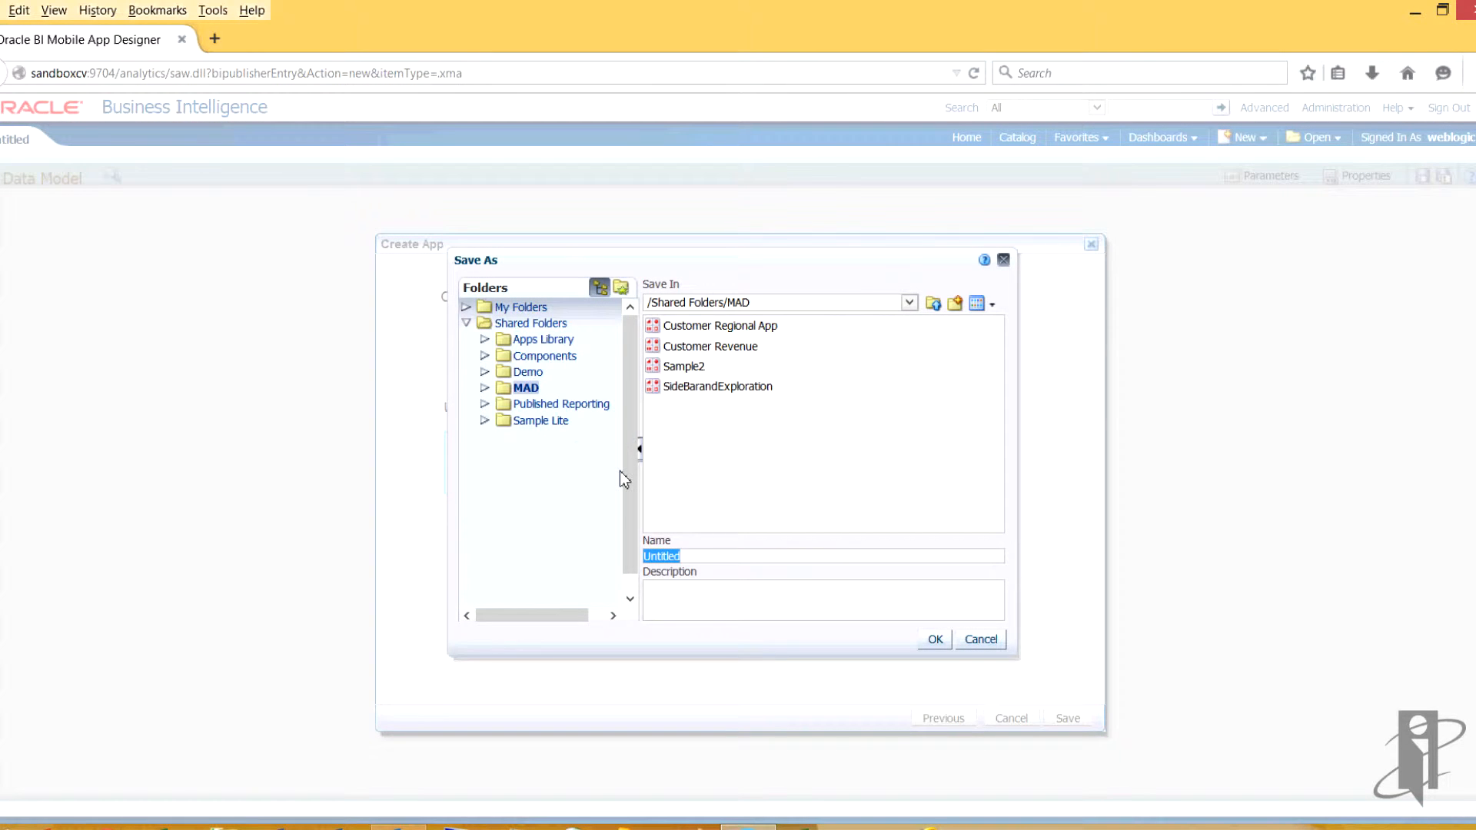
{"action": "type", "text": "Regional Customer Info"}
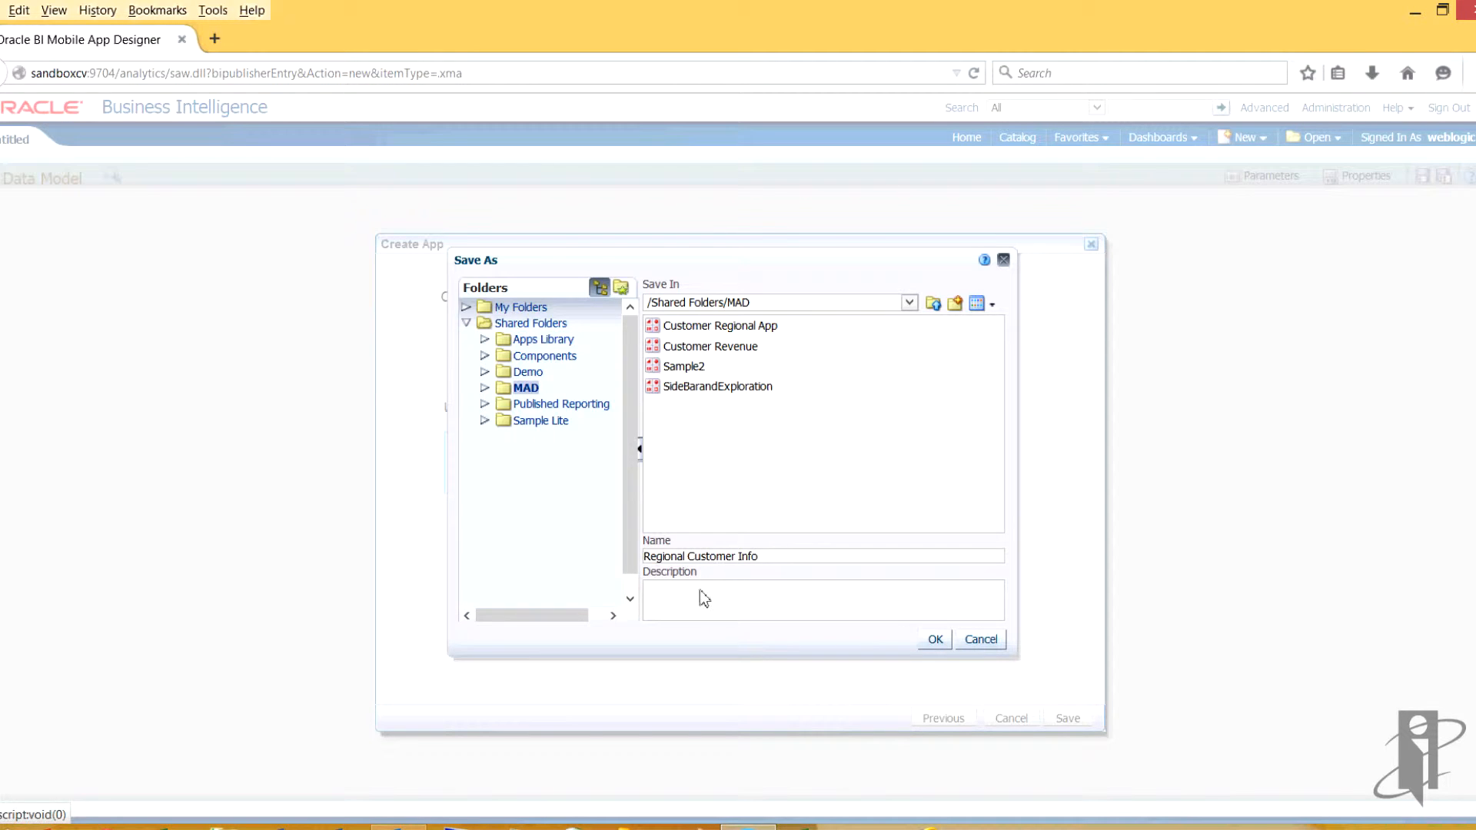
{"action": "left_click", "coordinate": [936, 643]}
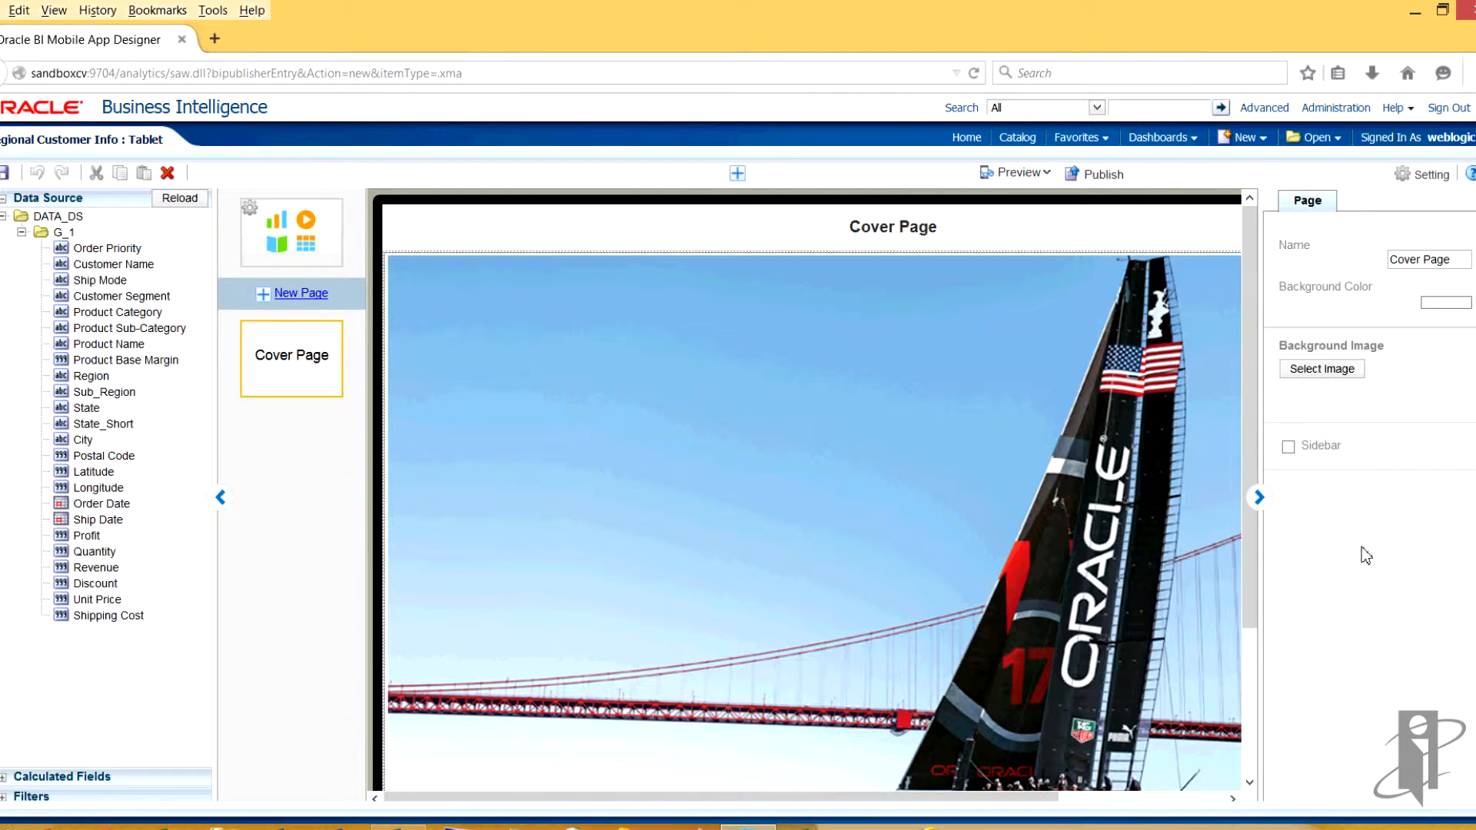
Add a main page with the Exploration layout to the app and select its filter area.
{"action": "left_click", "coordinate": [291, 298]}
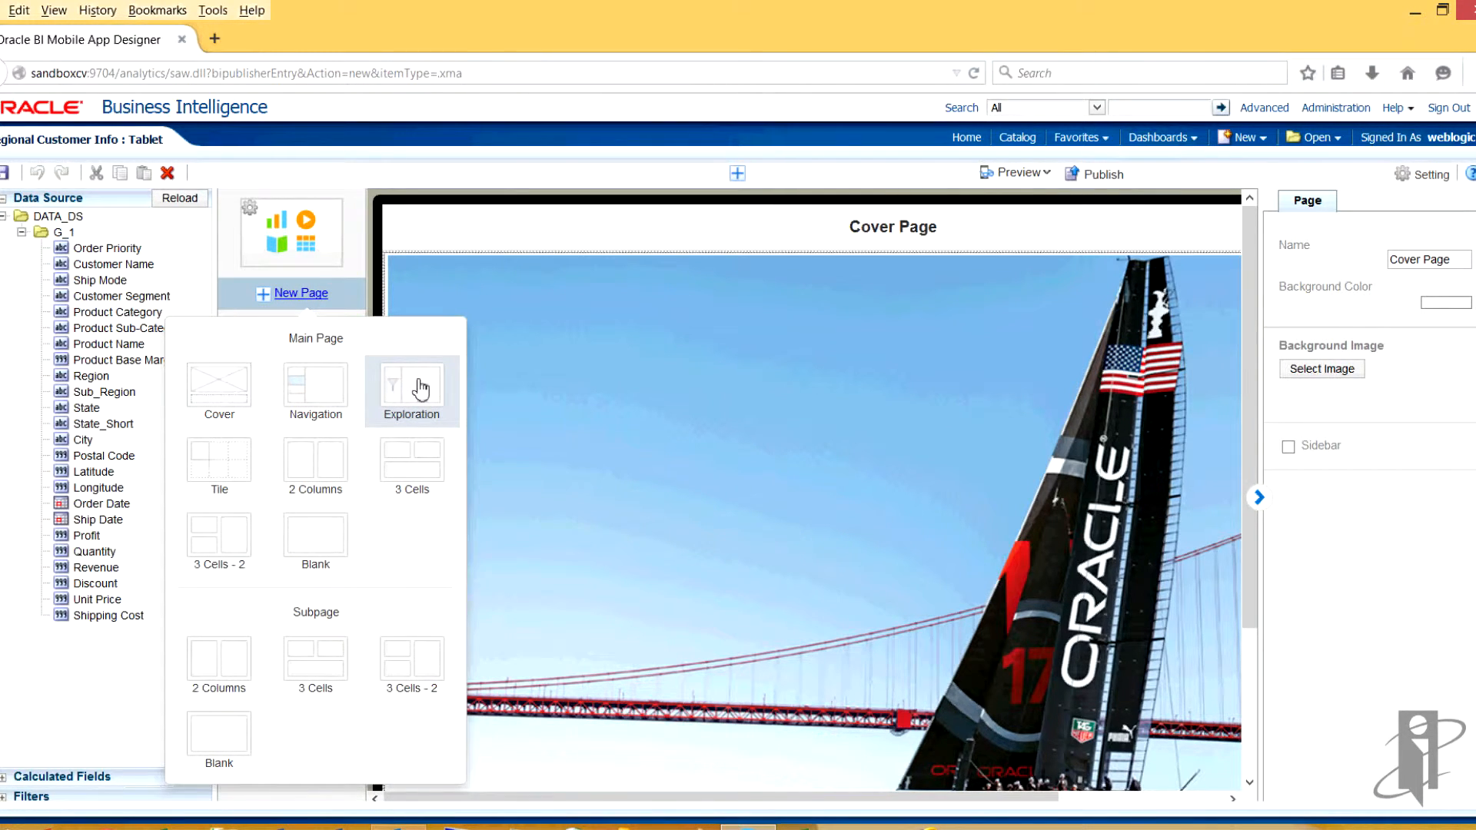
{"action": "left_click", "coordinate": [419, 388]}
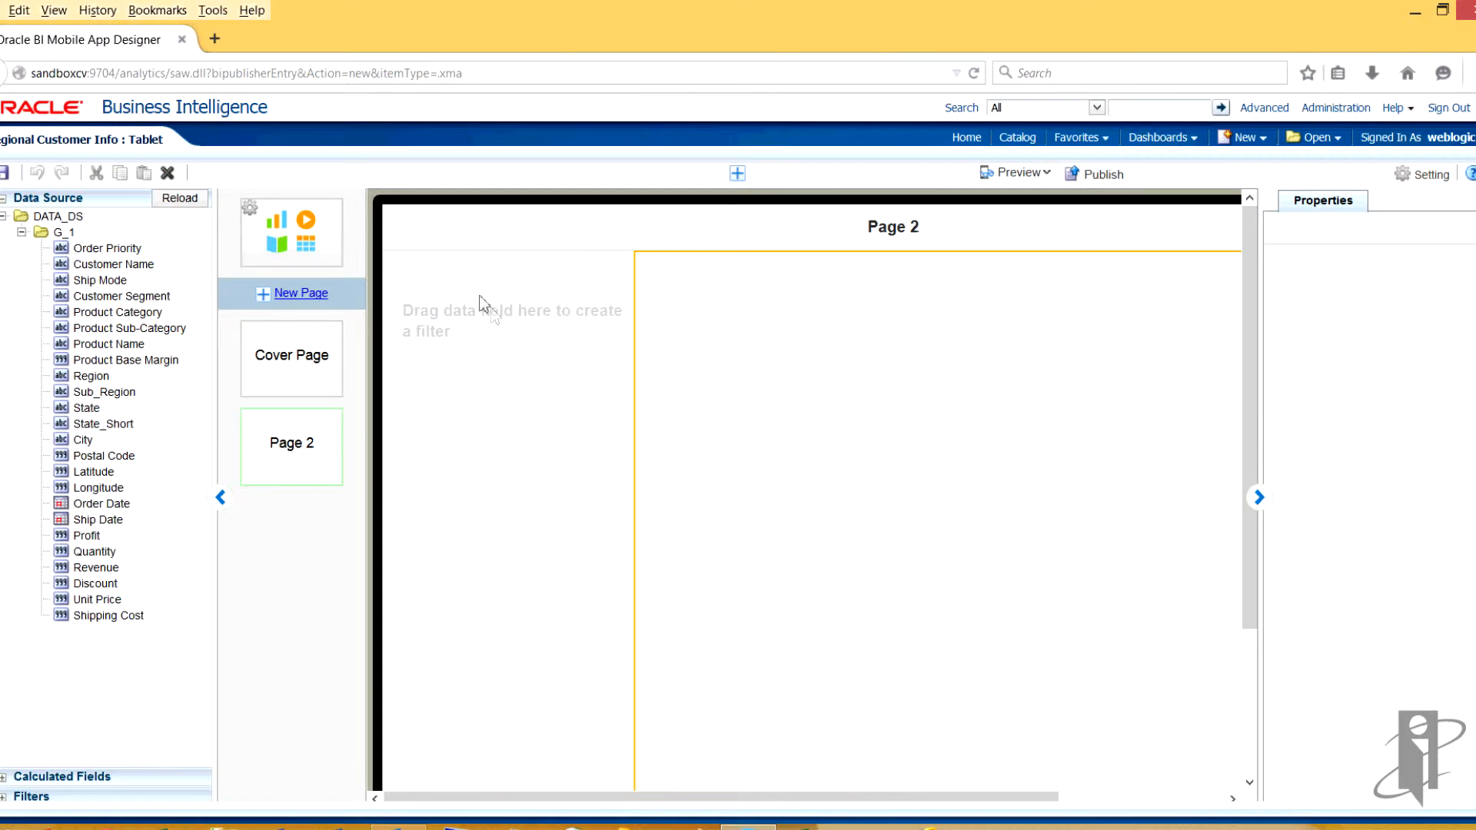
{"action": "left_click", "coordinate": [469, 272]}
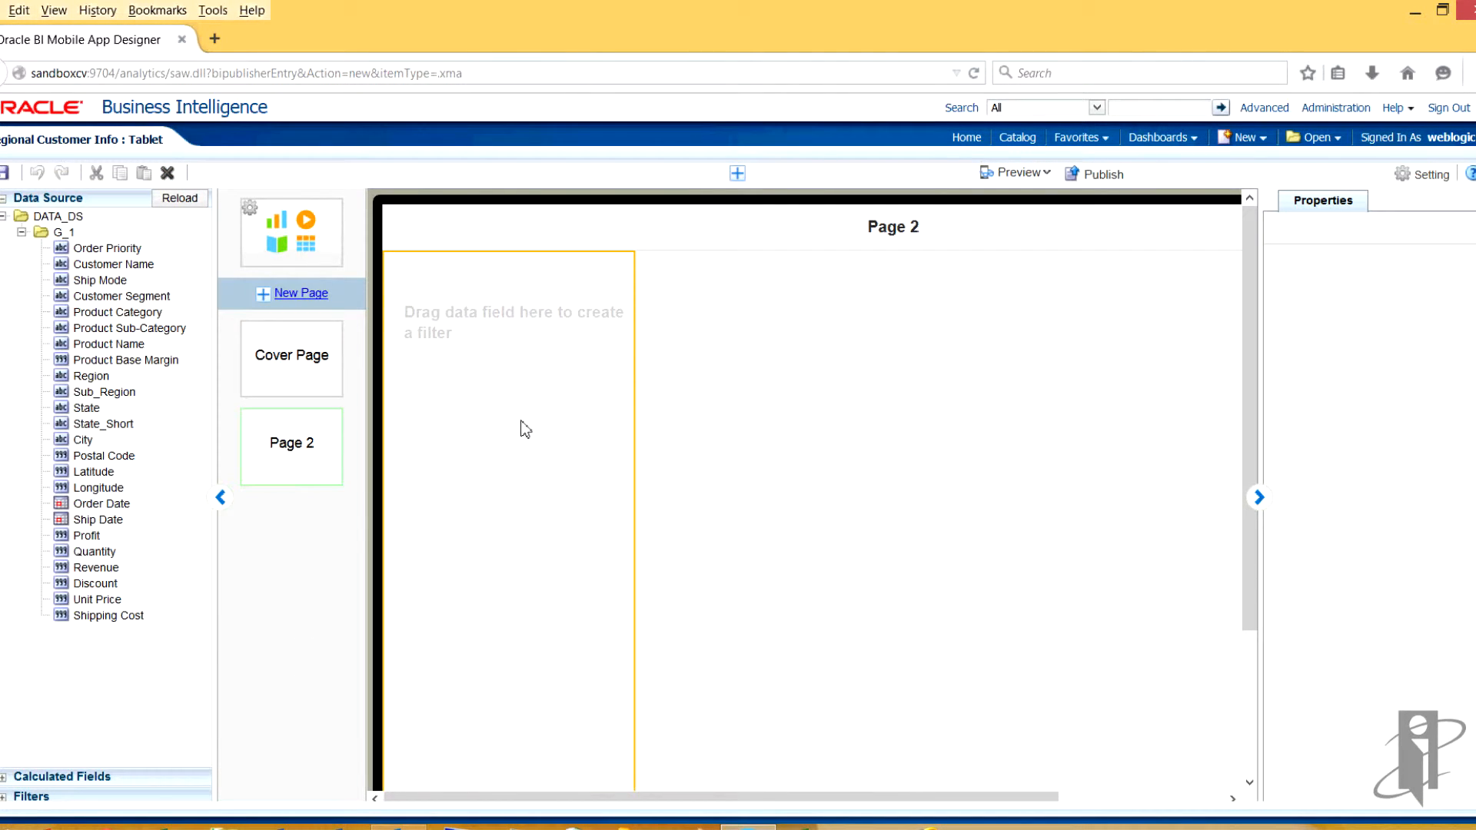
Insert a Table component in the main content area of Page 2.
{"action": "left_click", "coordinate": [679, 329]}
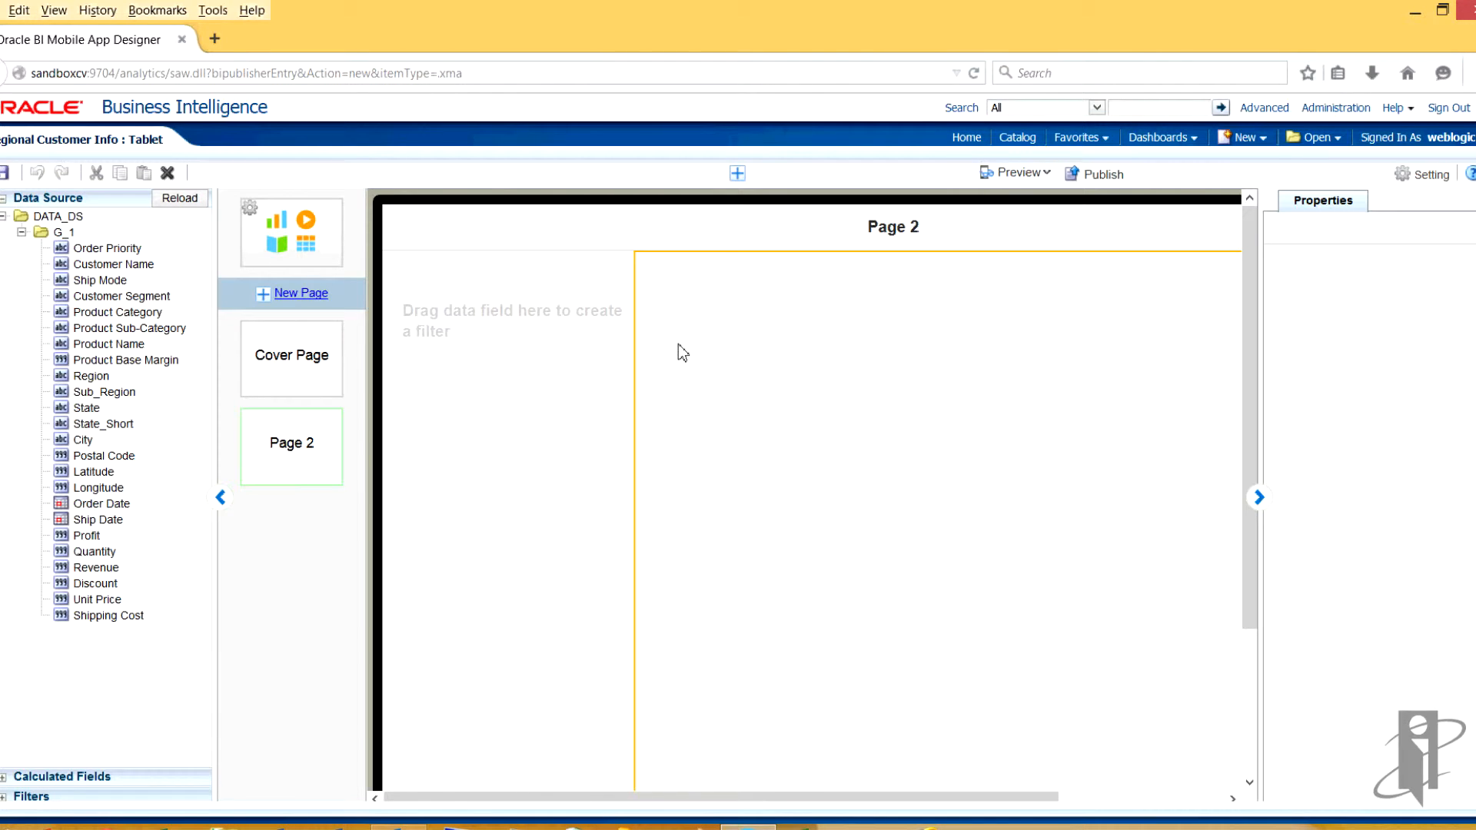
{"action": "left_click", "coordinate": [738, 174]}
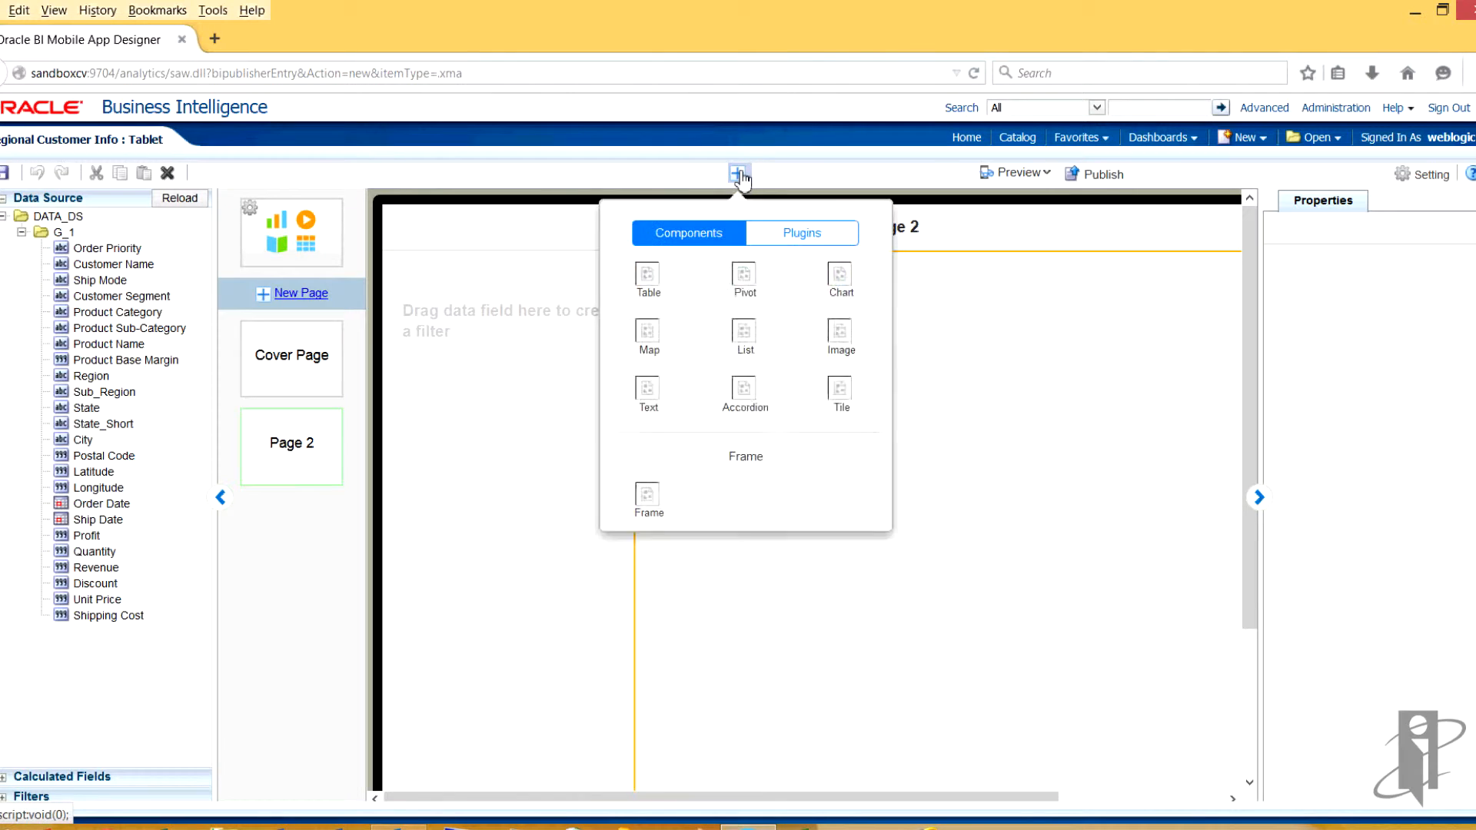
{"action": "left_click", "coordinate": [648, 286]}
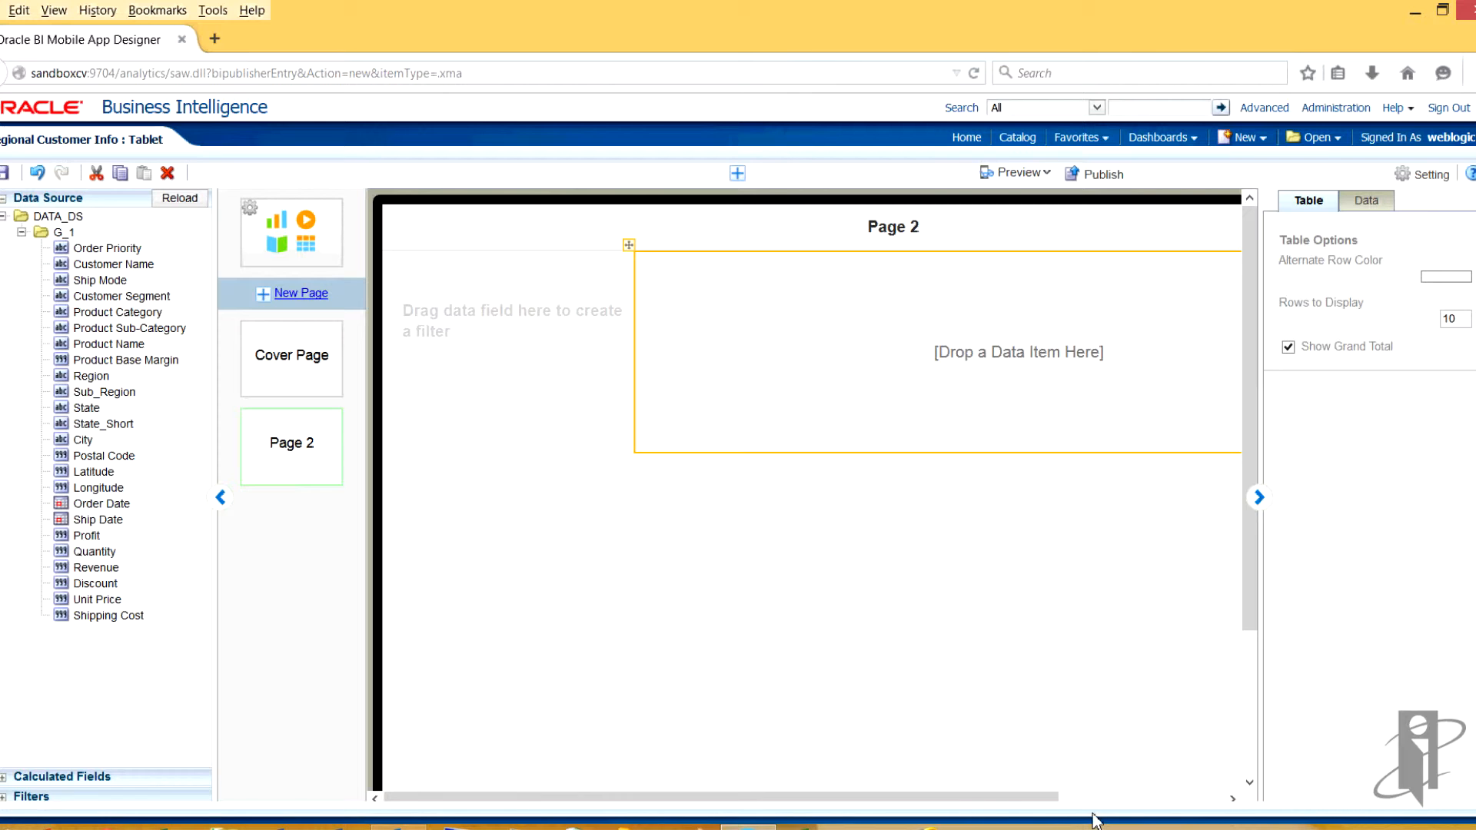
Add the Region, State, Customer Name and Revenue fields, in that order, as columns of the empty table.
{"action": "left_click_drag", "start_coordinate": [1064, 796], "coordinate": [1229, 797]}
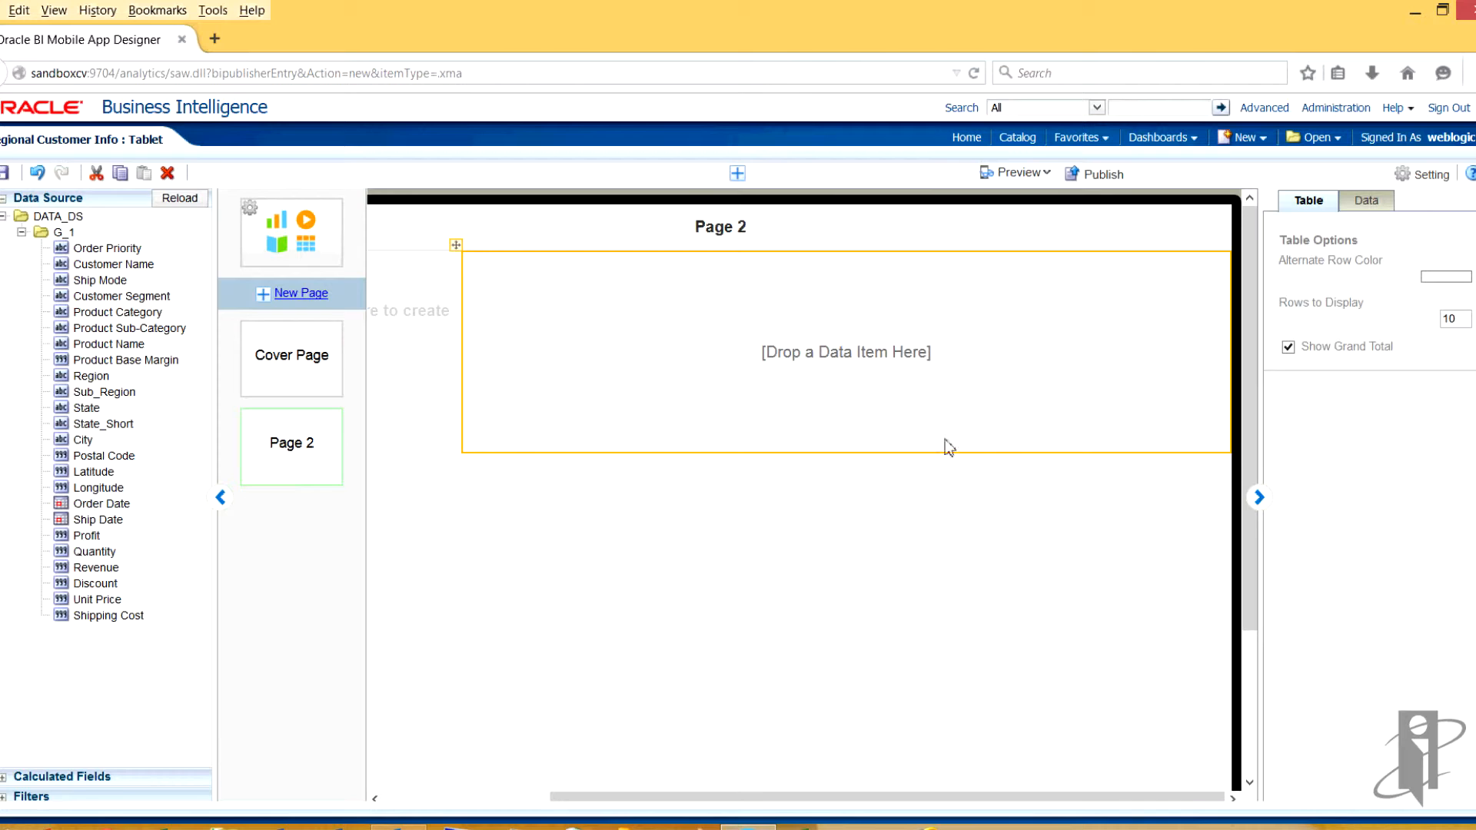
{"action": "left_click_drag", "start_coordinate": [782, 795], "coordinate": [615, 798]}
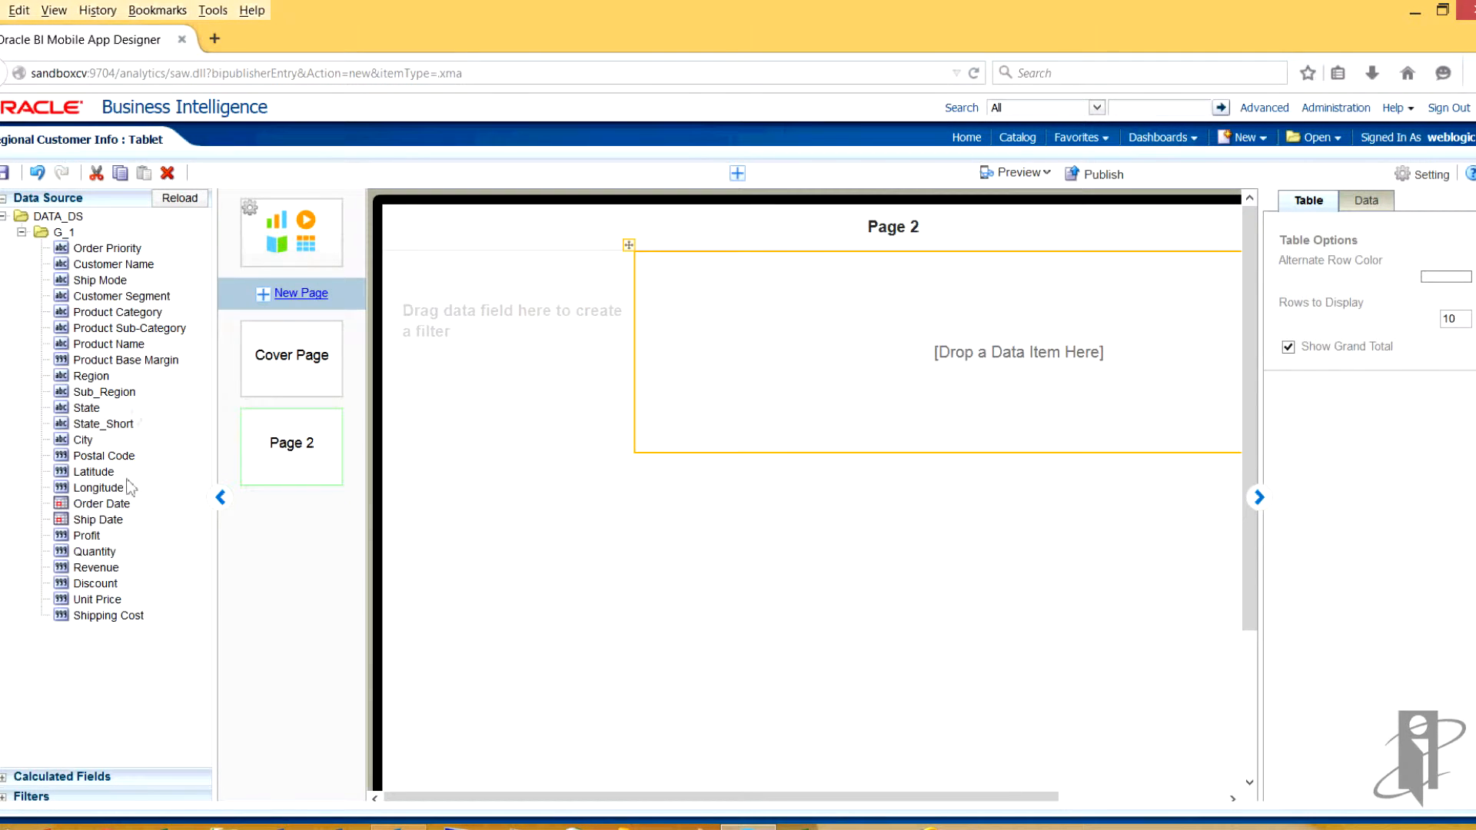
{"action": "left_click_drag", "start_coordinate": [92, 376], "coordinate": [689, 362]}
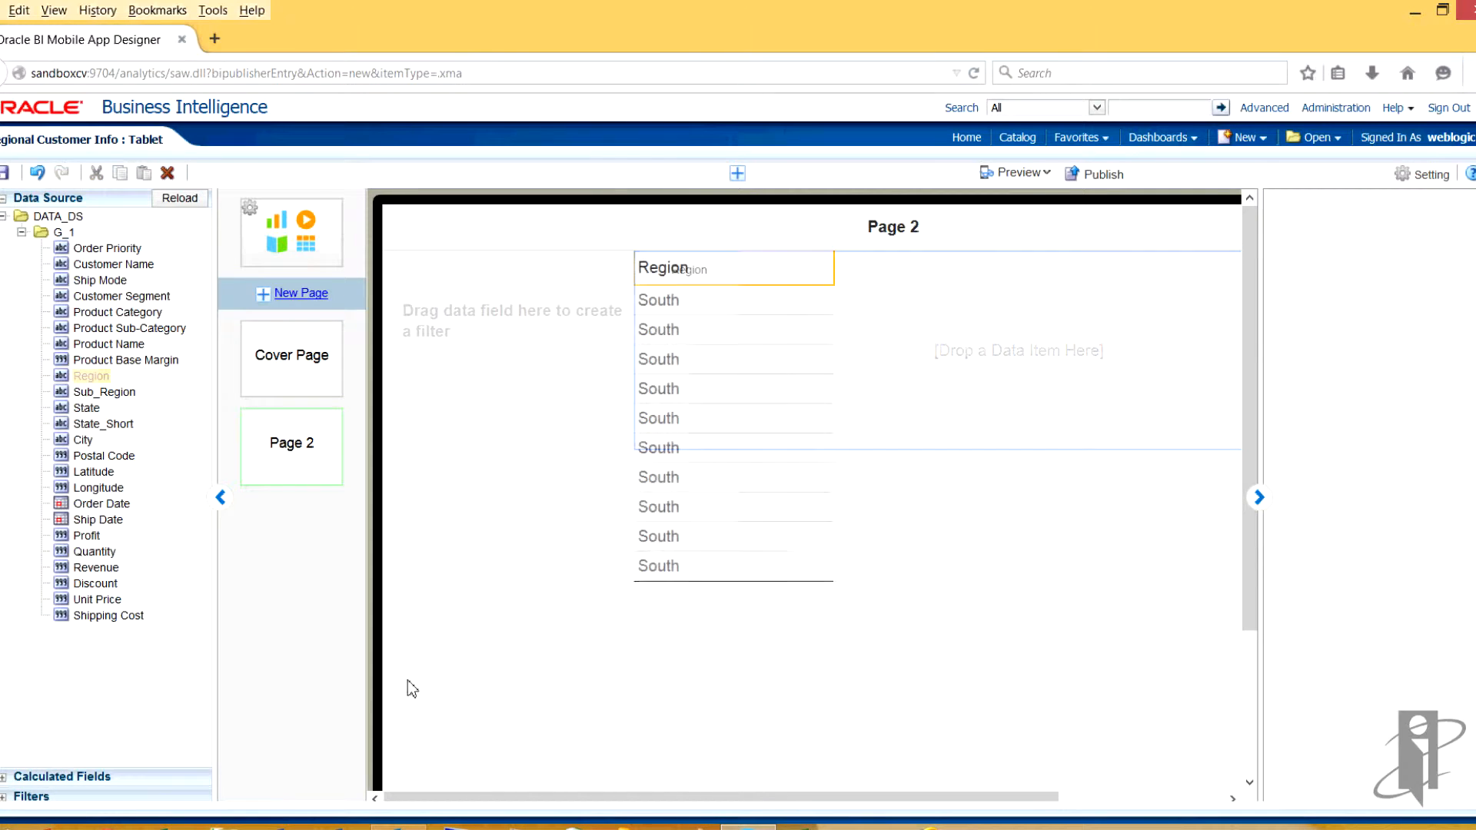
{"action": "left_click_drag", "start_coordinate": [86, 415], "coordinate": [862, 275]}
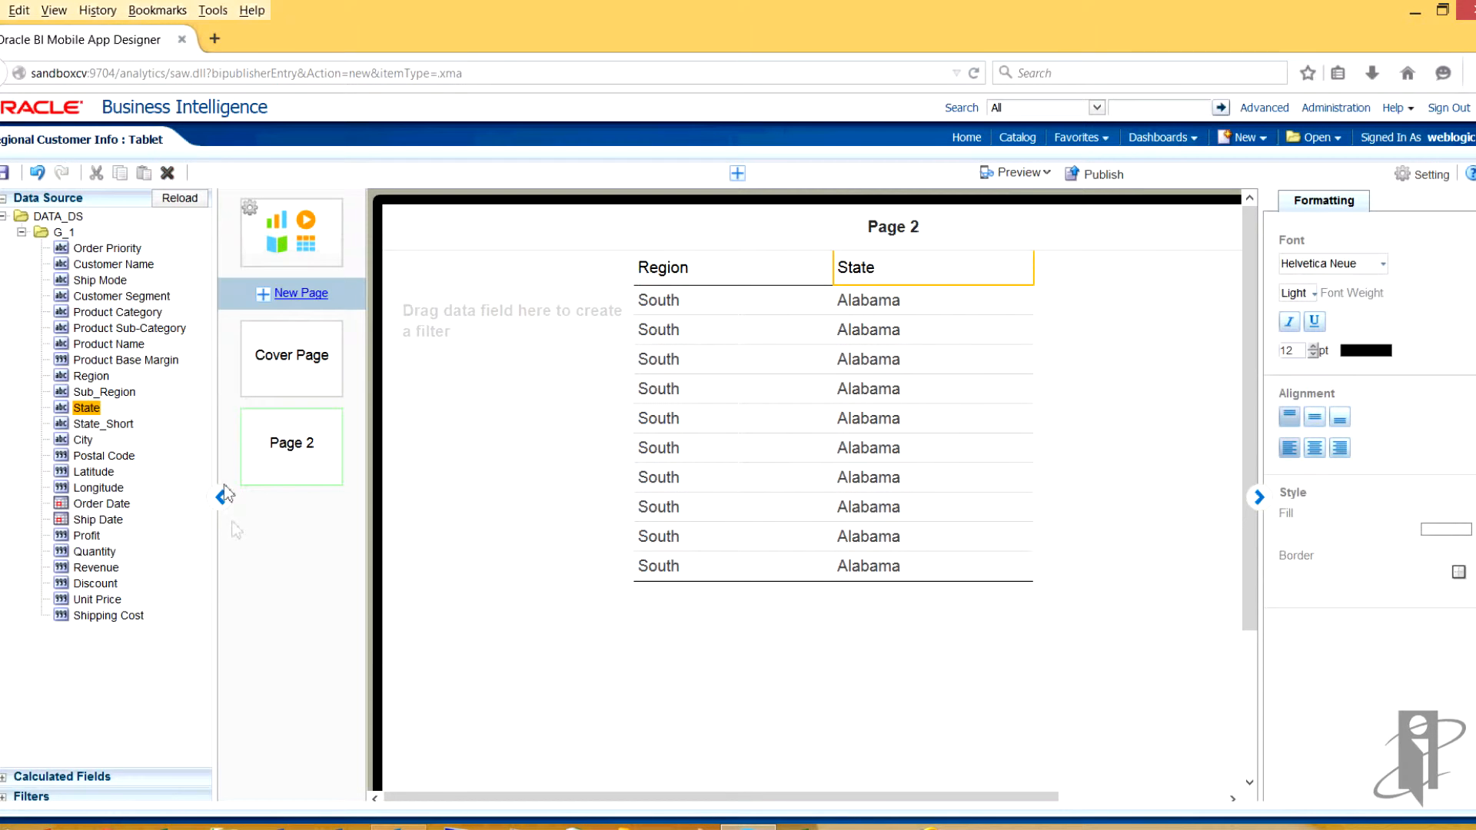
{"action": "left_click_drag", "start_coordinate": [114, 265], "coordinate": [1091, 269]}
{"action": "left_click_drag", "start_coordinate": [96, 567], "coordinate": [1215, 316]}
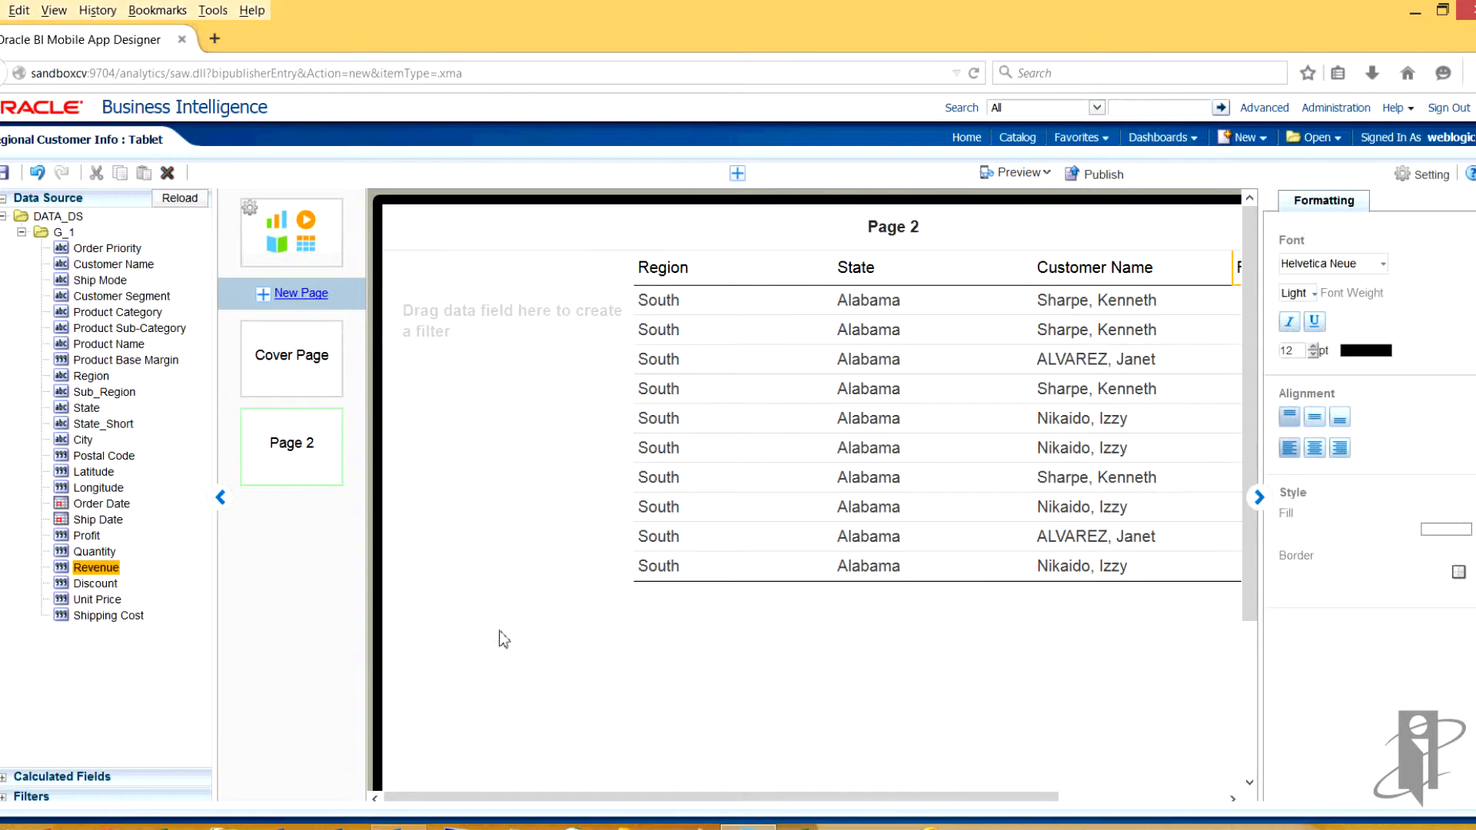
Try to add the Quantity field as a column after Revenue in the table.
{"action": "left_click_drag", "start_coordinate": [826, 800], "coordinate": [992, 799]}
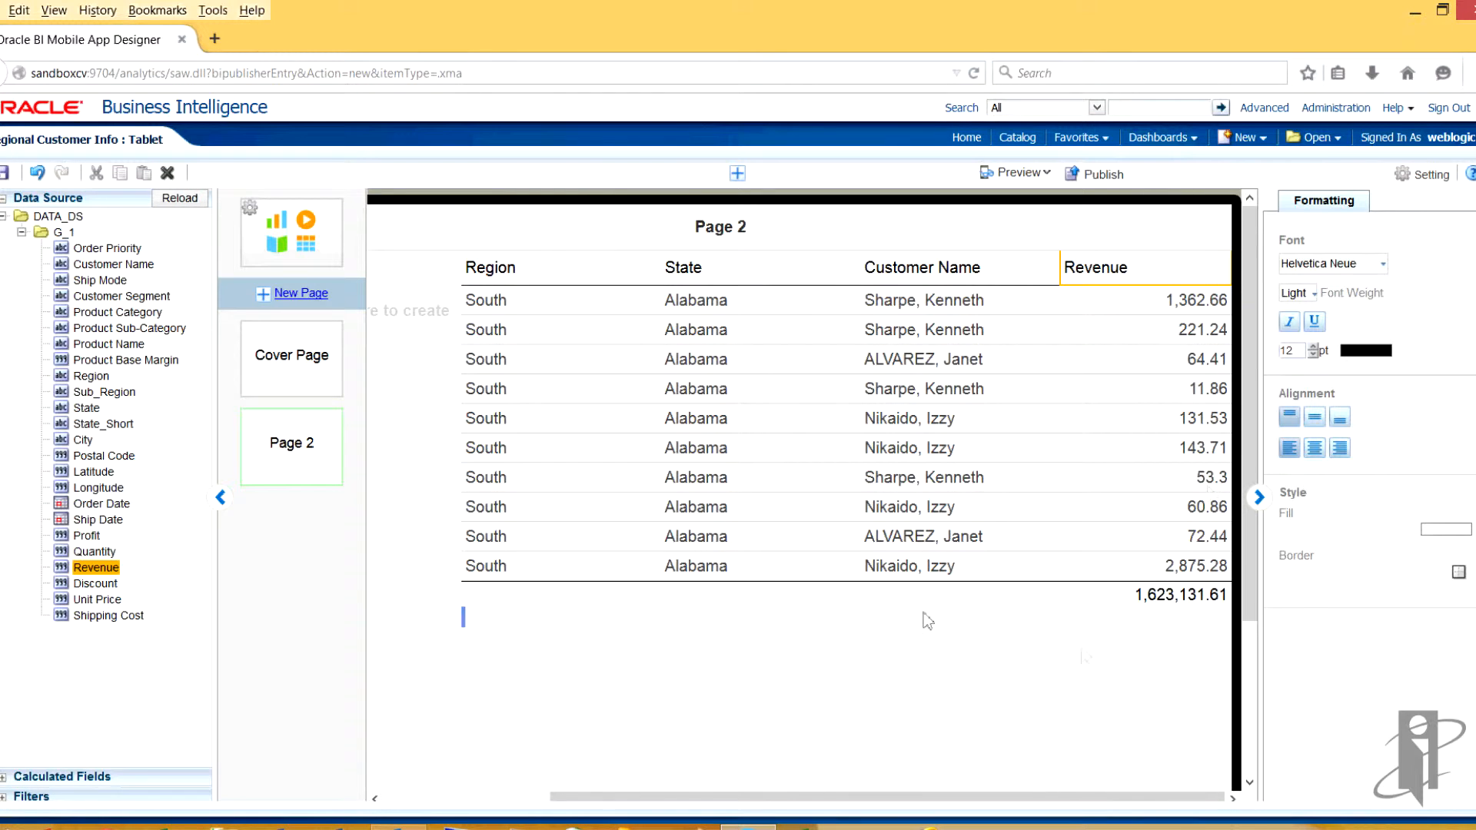
{"action": "left_click_drag", "start_coordinate": [108, 555], "coordinate": [1224, 289]}
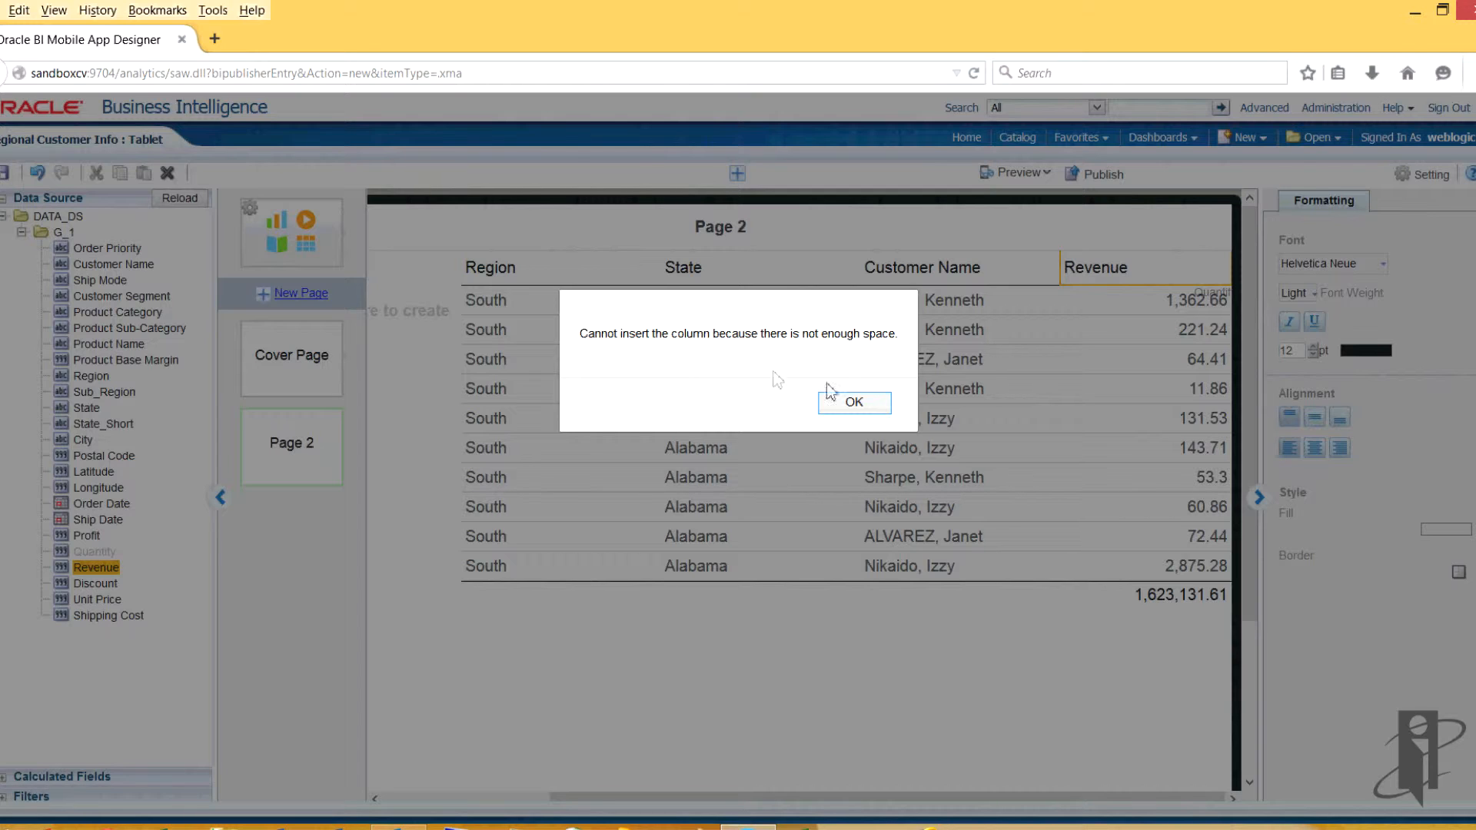
{"action": "left_click", "coordinate": [865, 401]}
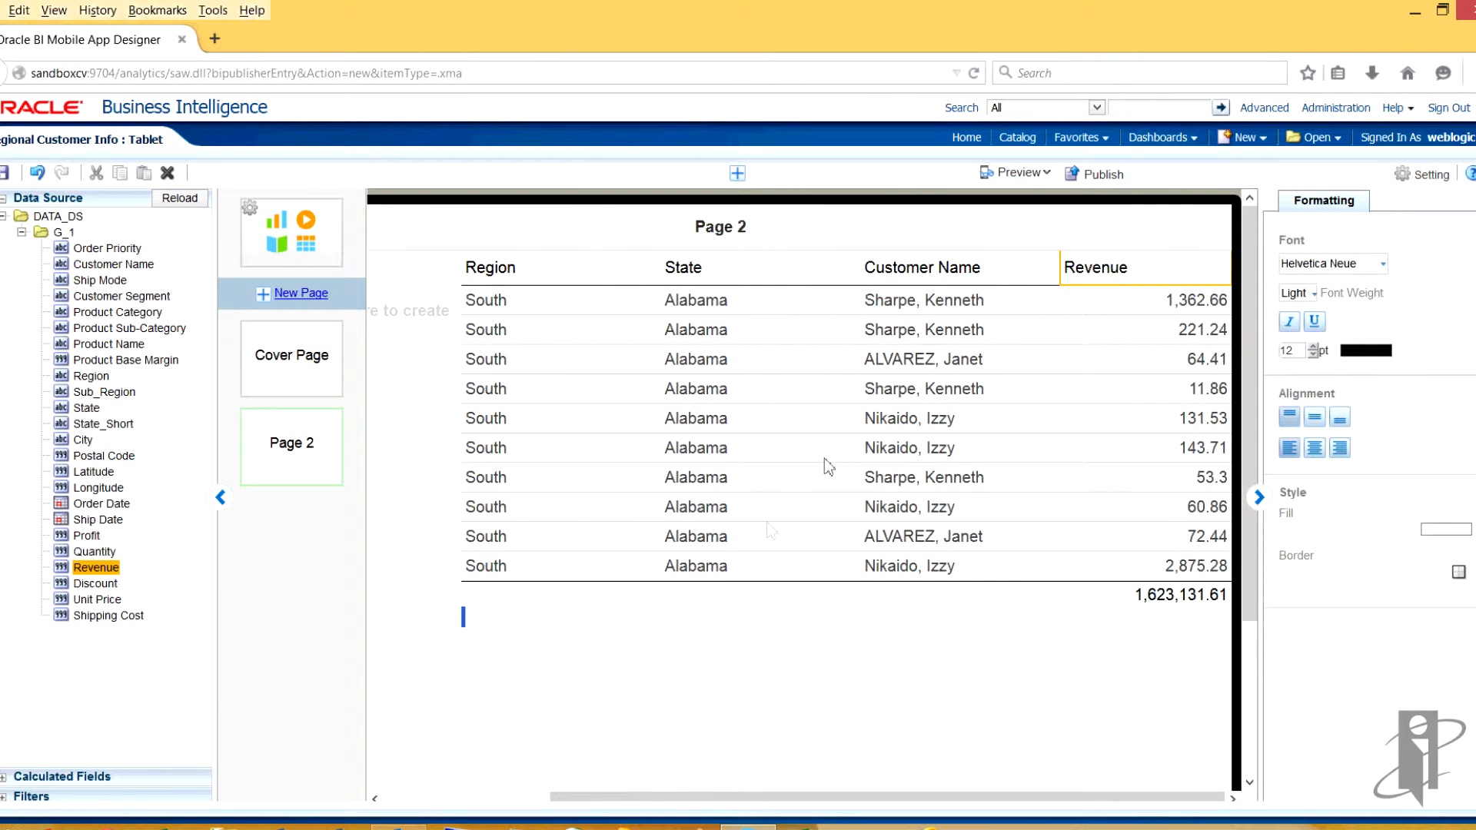
Narrow the table's Region and State columns and add the Quantity field as a column after Revenue.
{"action": "left_click", "coordinate": [610, 328]}
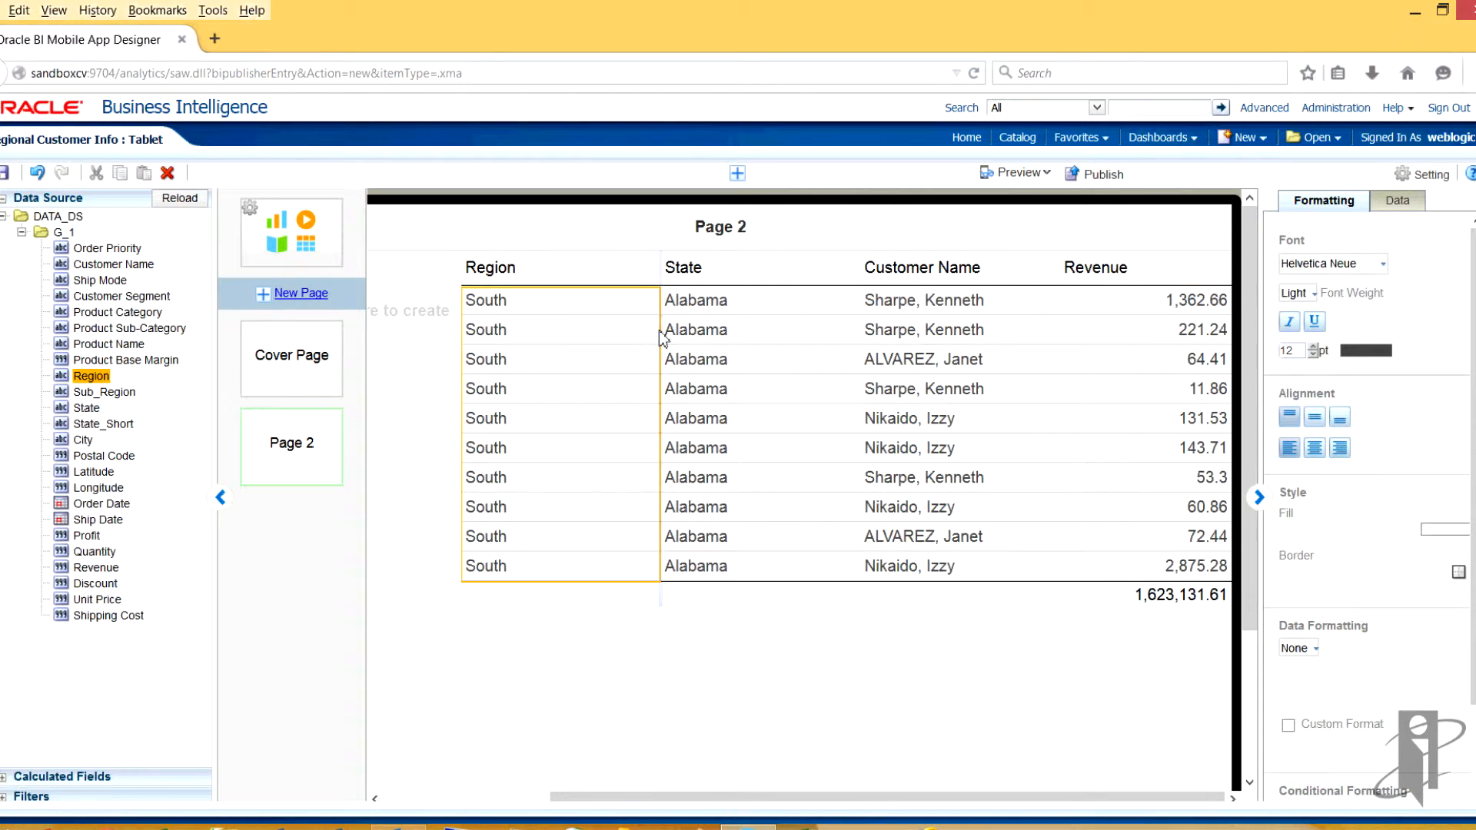
{"action": "left_click_drag", "start_coordinate": [663, 336], "coordinate": [538, 366]}
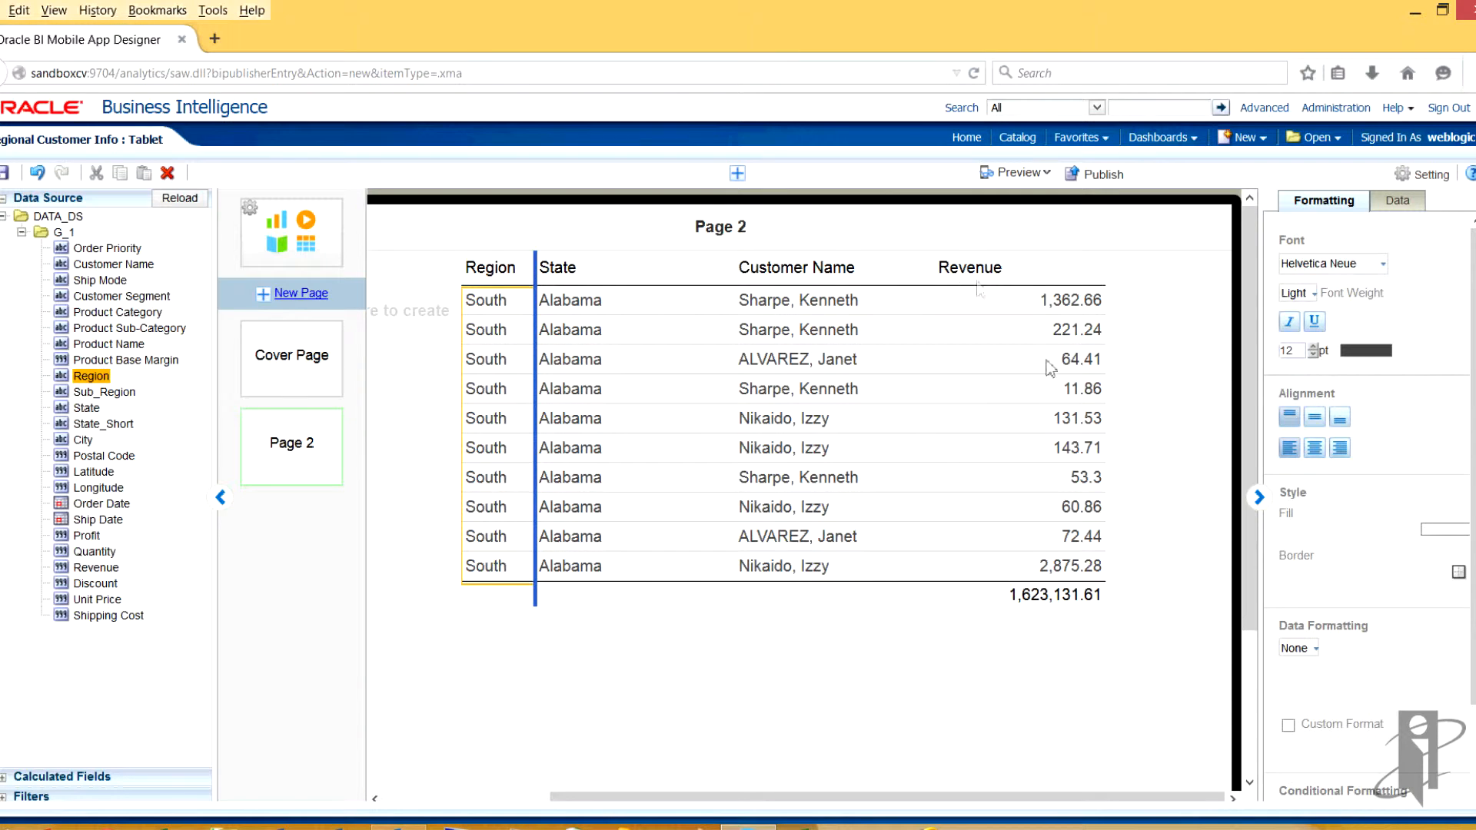
{"action": "left_click", "coordinate": [1044, 311]}
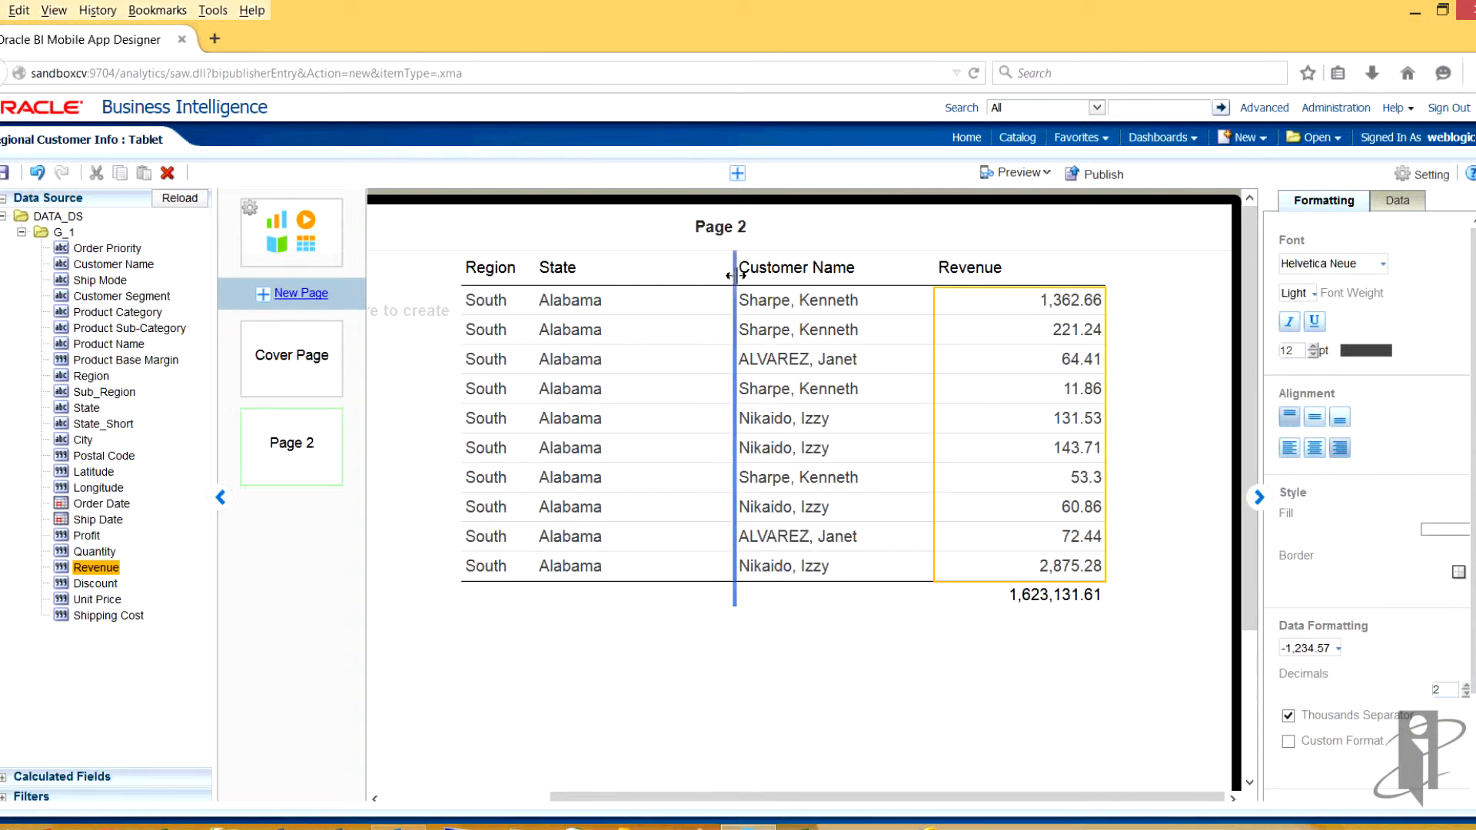
{"action": "left_click_drag", "start_coordinate": [735, 281], "coordinate": [661, 281]}
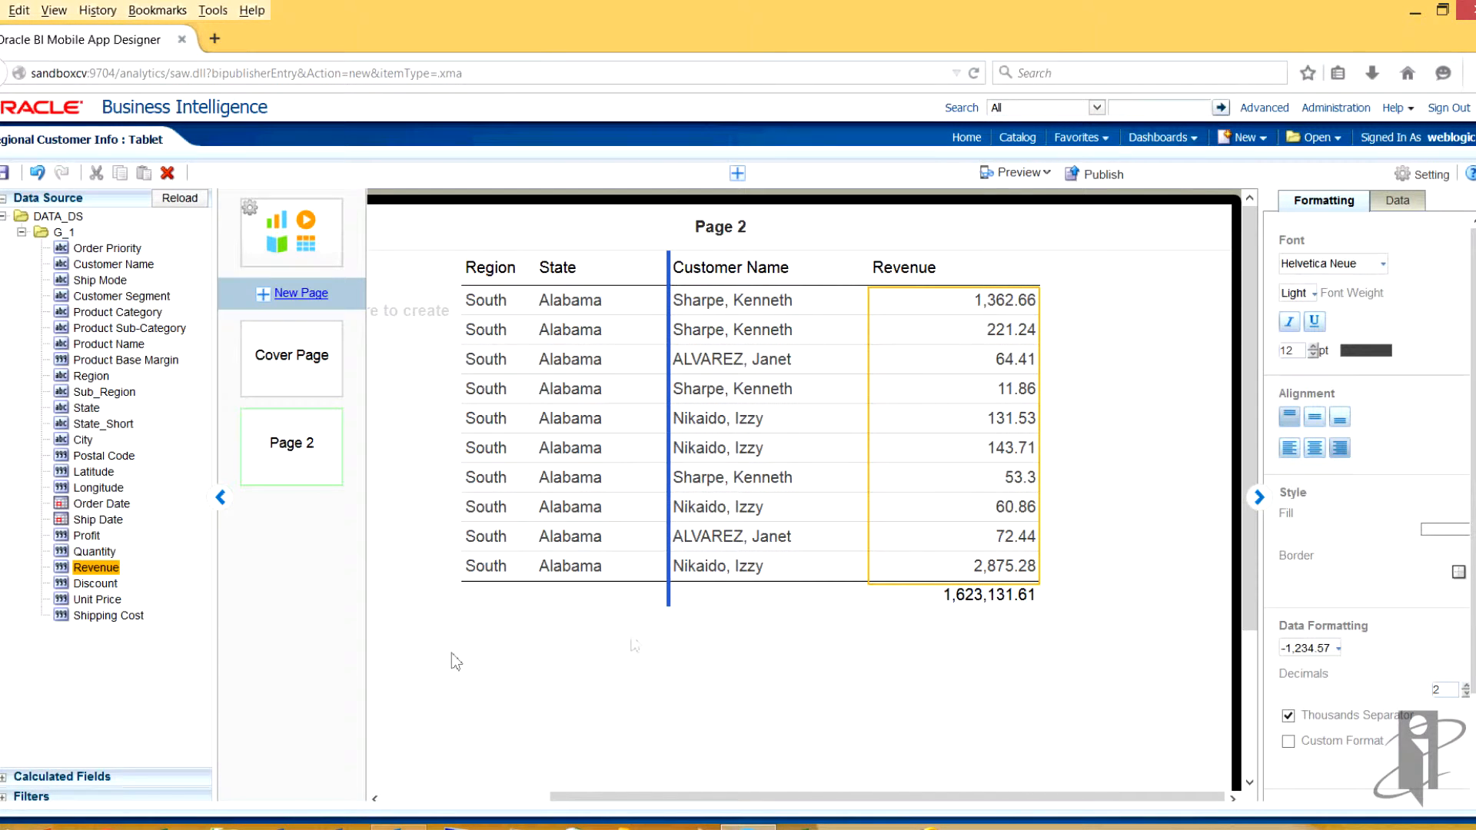
{"action": "left_click_drag", "start_coordinate": [92, 552], "coordinate": [1153, 613]}
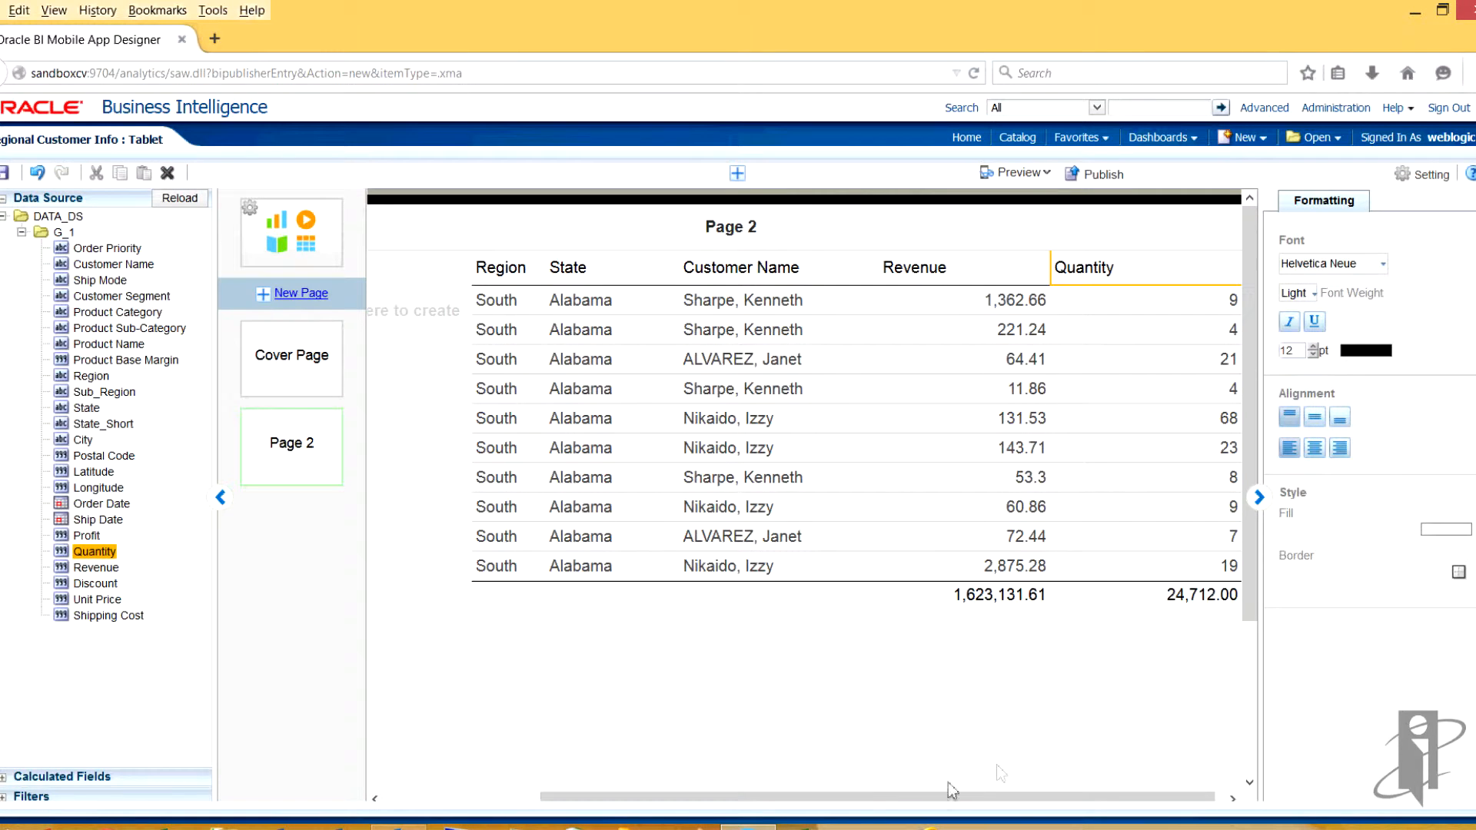
{"action": "left_click_drag", "start_coordinate": [896, 798], "coordinate": [1012, 797]}
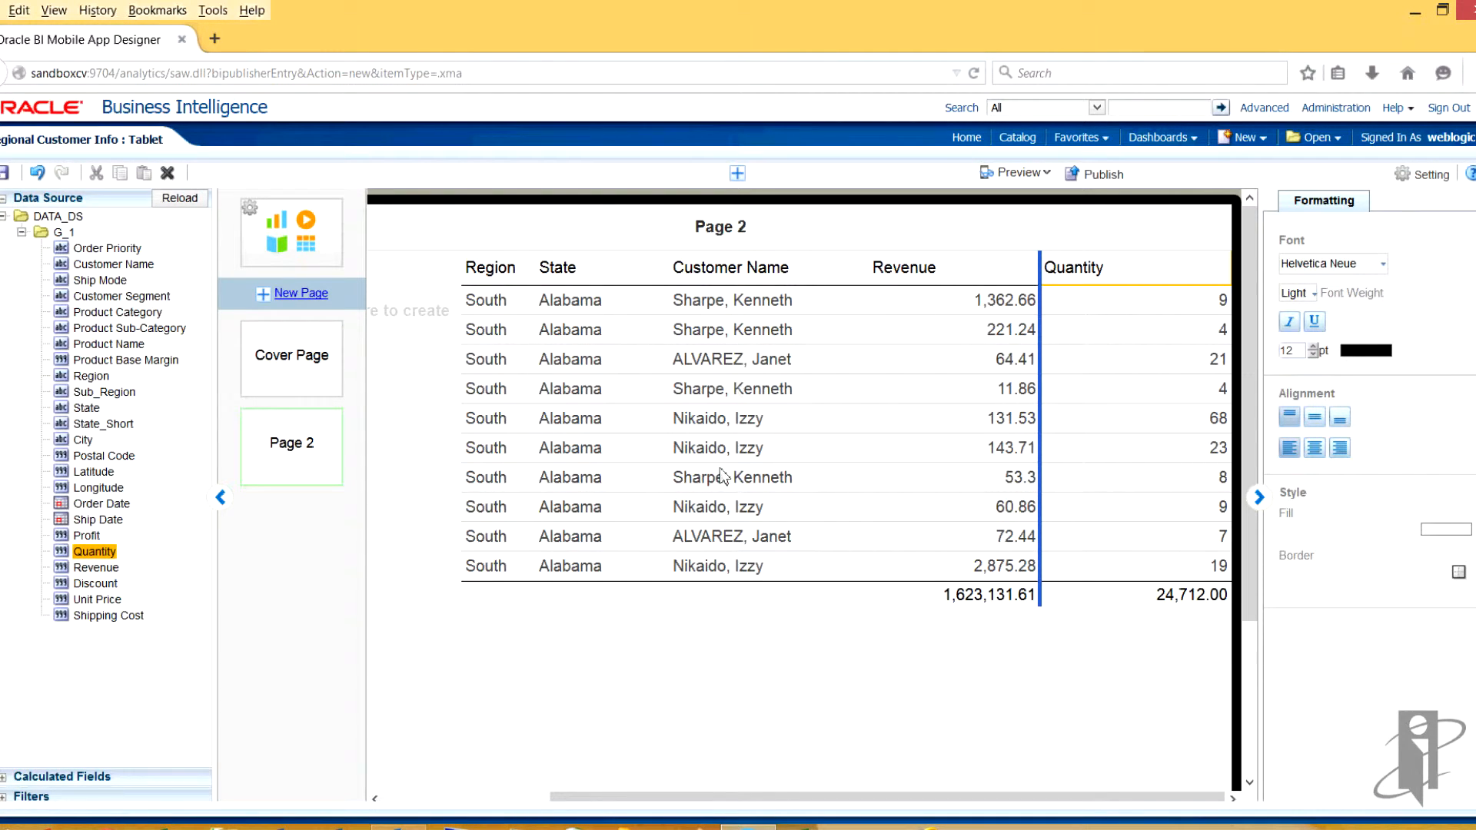
Centre the Region, State, Customer Name and Revenue column headers of the table together.
{"action": "left_click", "coordinate": [492, 270]}
{"action": "left_click", "coordinate": [572, 270], "text": "ctrl"}
{"action": "left_click", "coordinate": [730, 269], "text": "ctrl"}
{"action": "left_click", "coordinate": [907, 269], "text": "ctrl"}
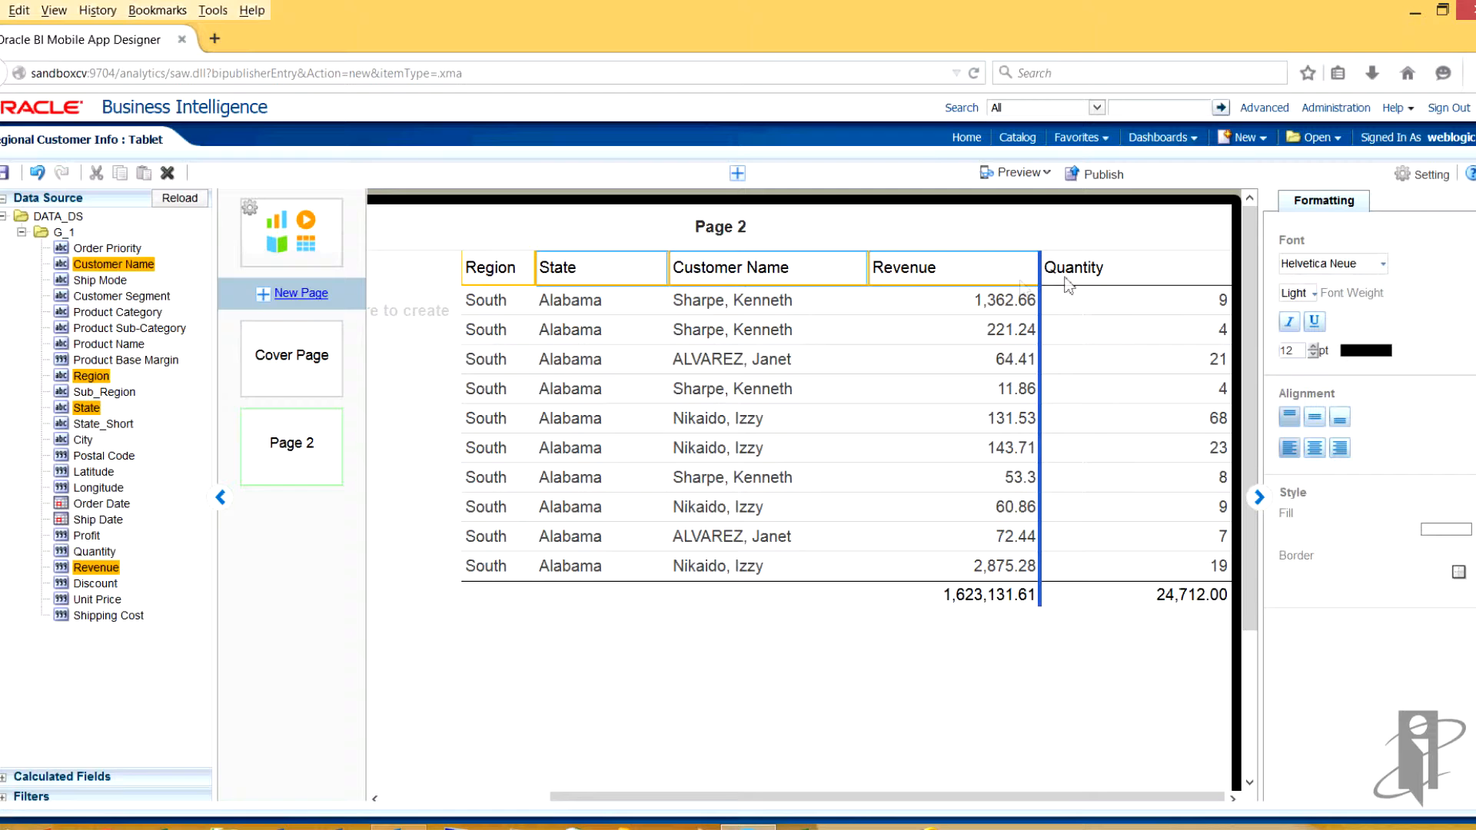
{"action": "left_click", "coordinate": [1068, 283], "text": "ctrl"}
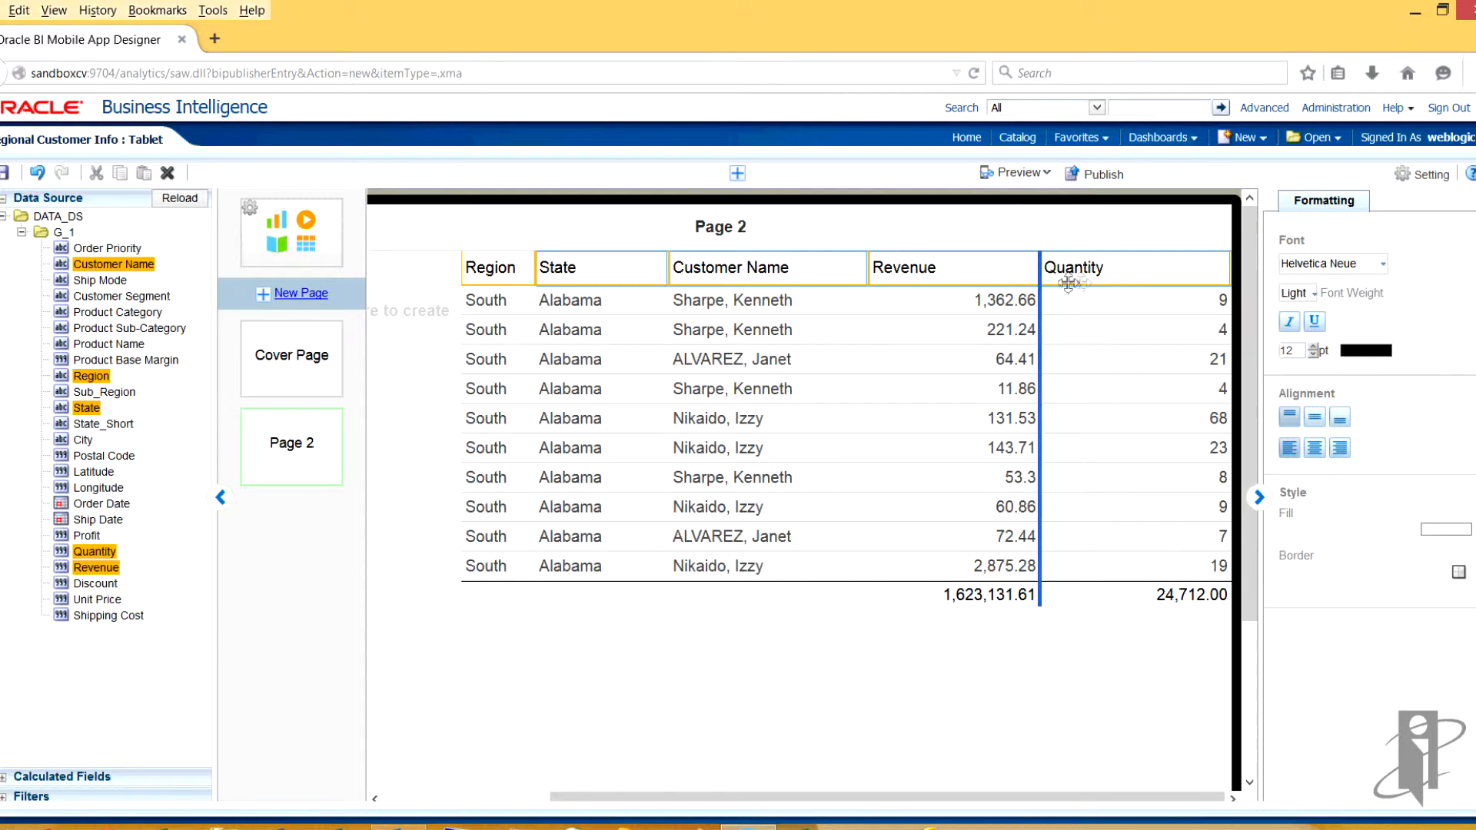
{"action": "left_click", "coordinate": [1068, 283], "text": "ctrl"}
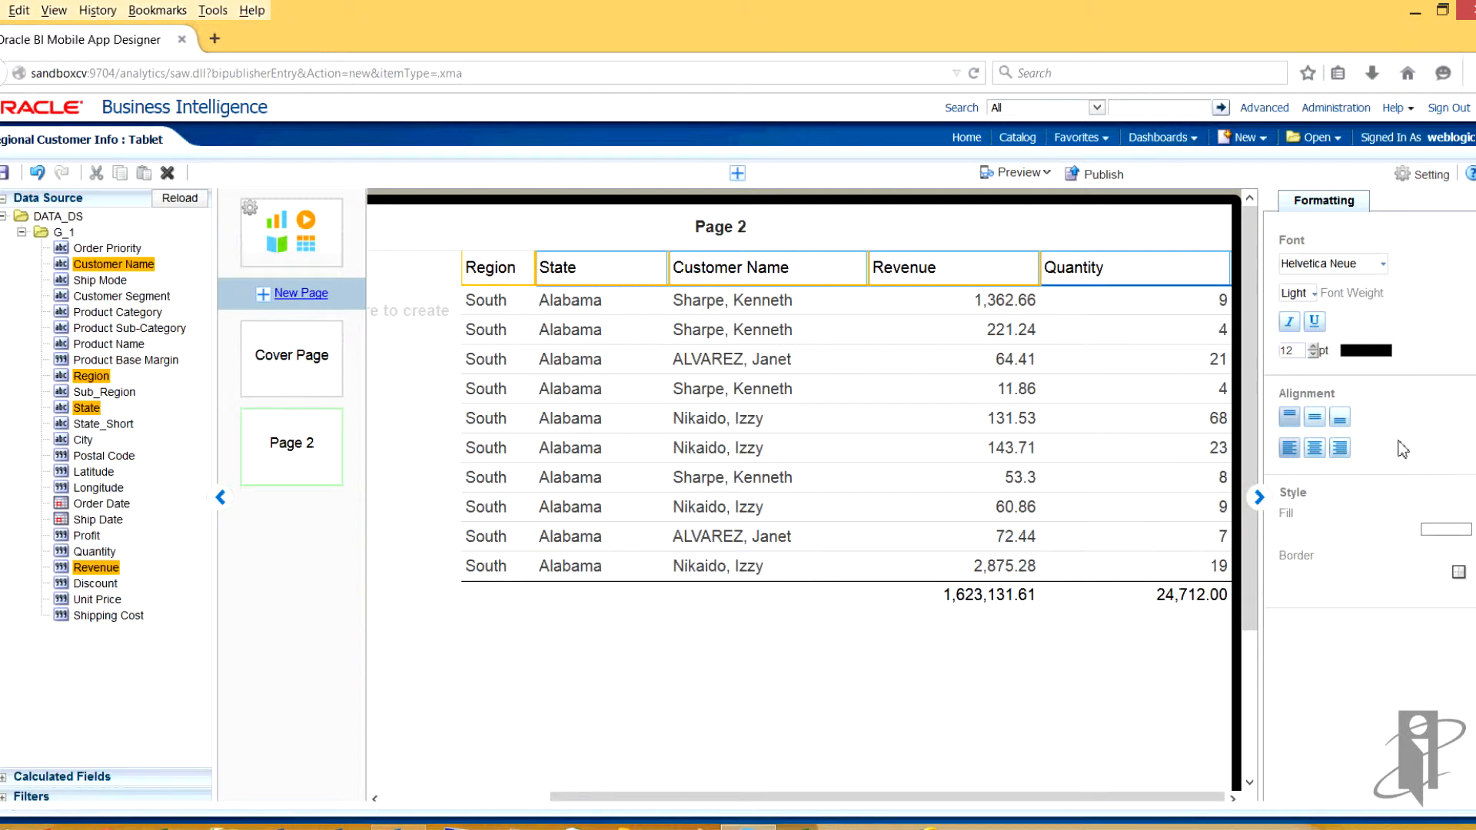
{"action": "left_click", "coordinate": [1317, 455]}
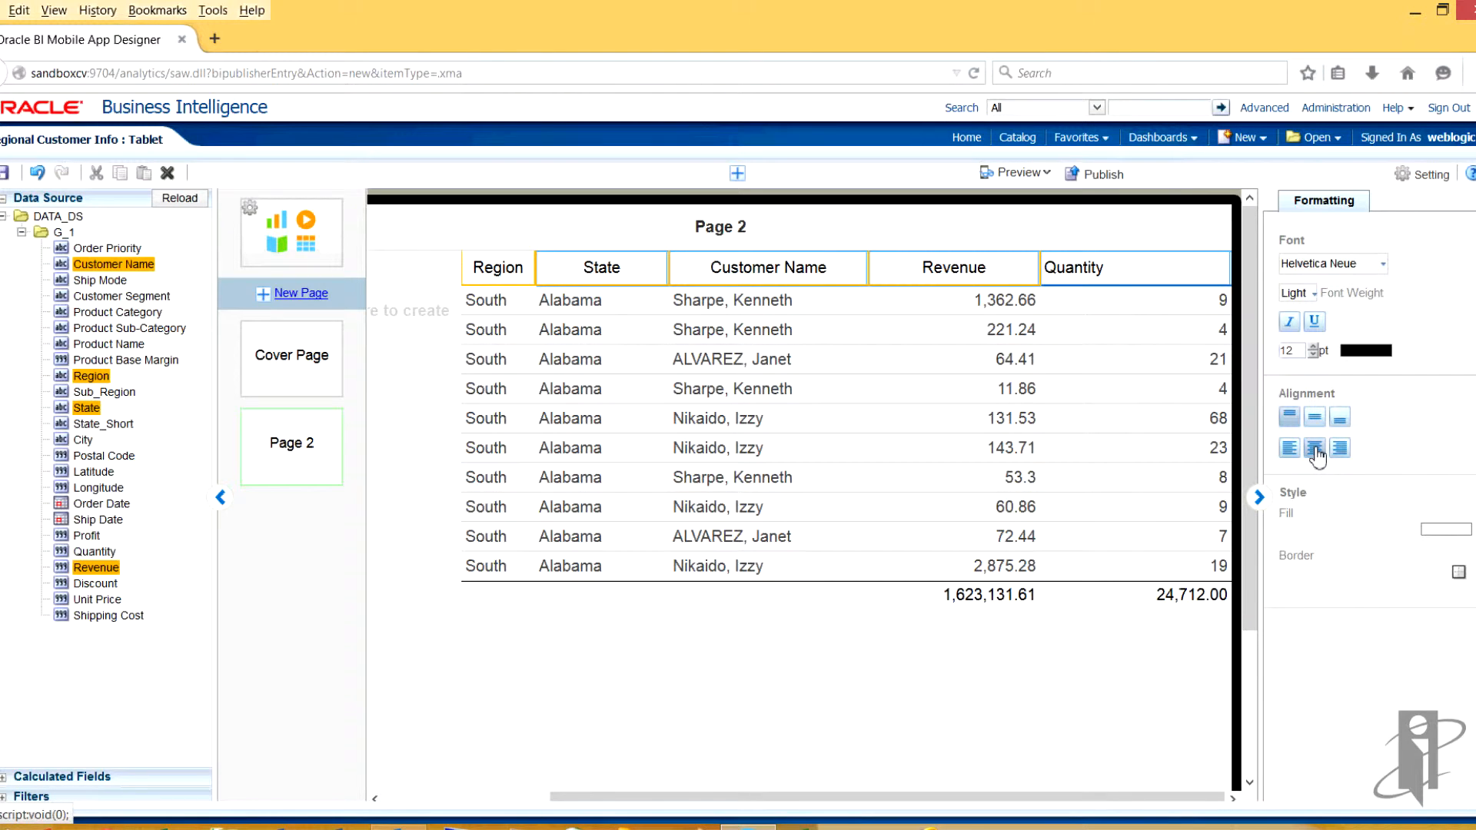
{"action": "left_click", "coordinate": [1317, 454]}
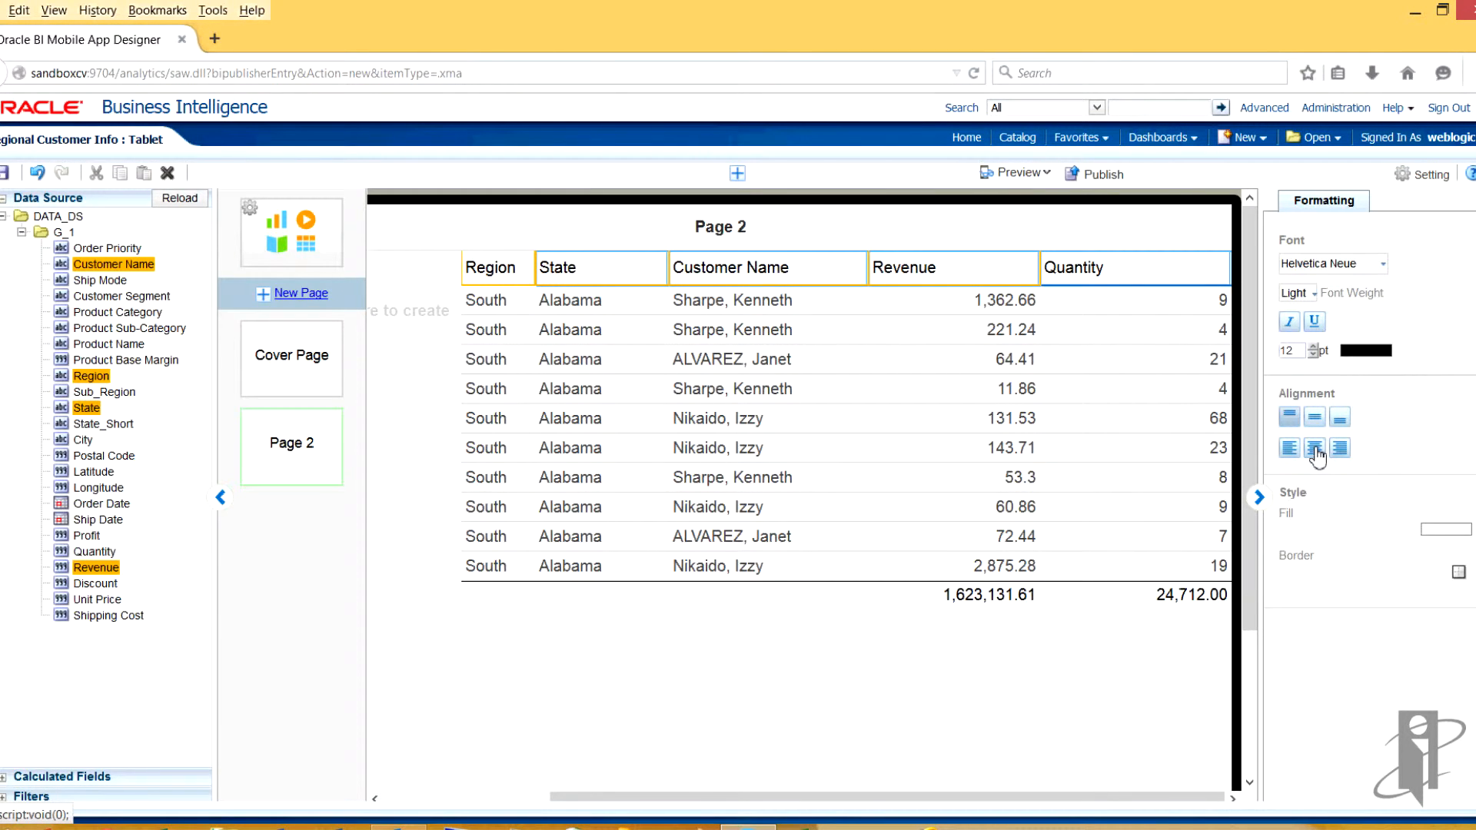
{"action": "left_click", "coordinate": [1317, 454]}
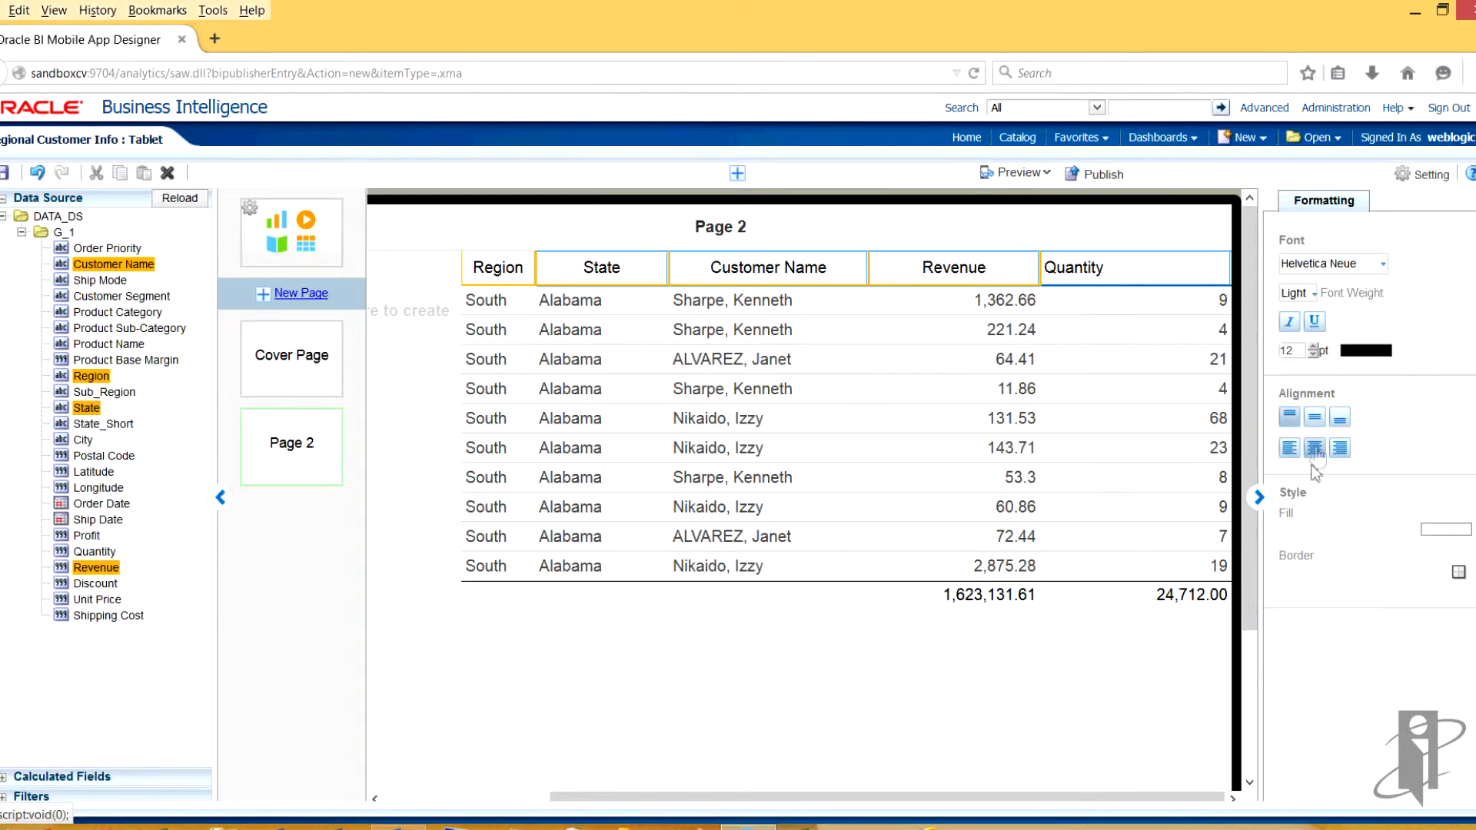
{"action": "left_click", "coordinate": [865, 471]}
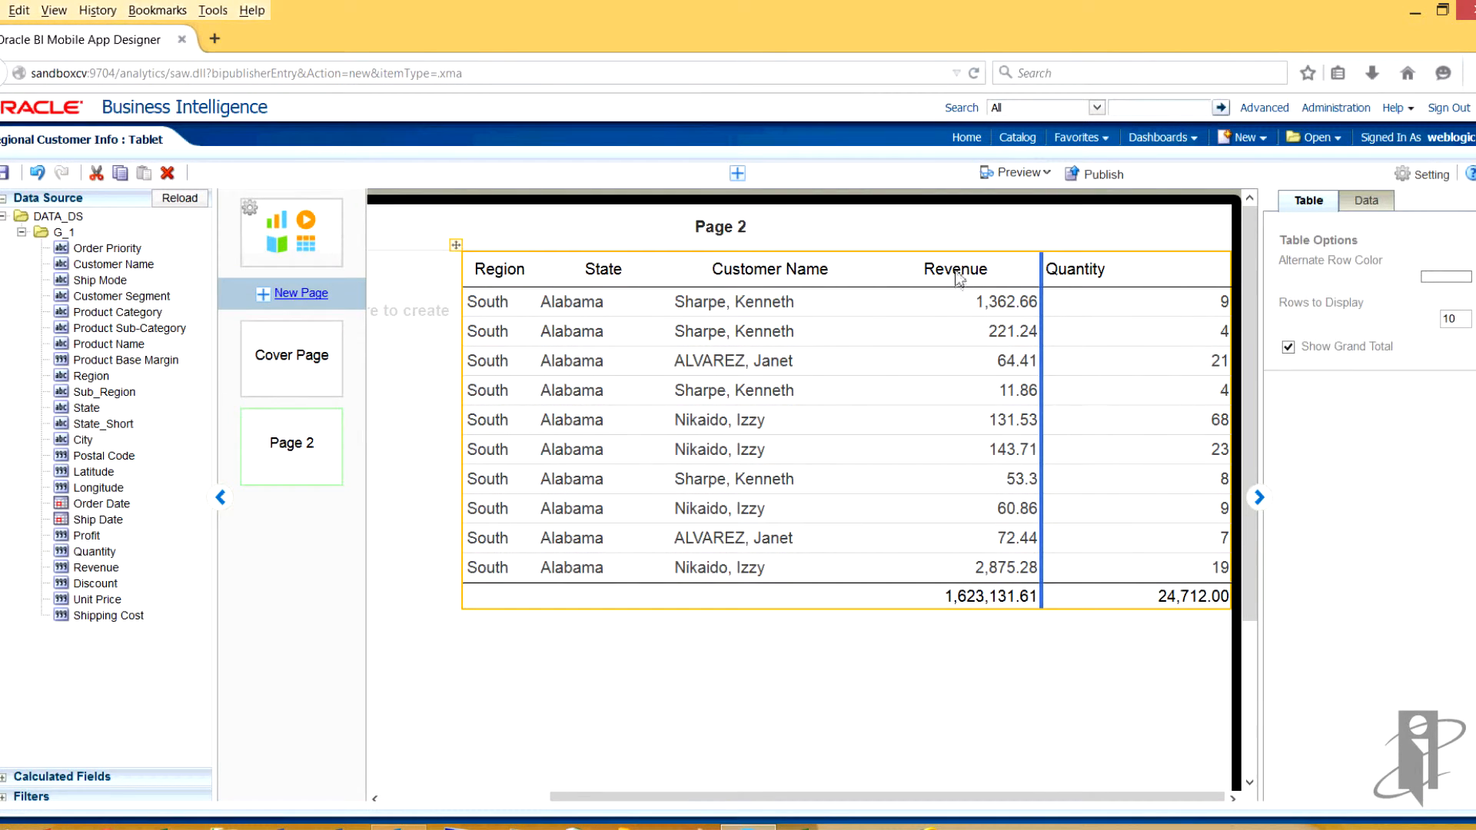
Narrow the Quantity column to fit its total and centre its header.
{"action": "left_click", "coordinate": [1034, 271]}
{"action": "left_click", "coordinate": [1088, 277]}
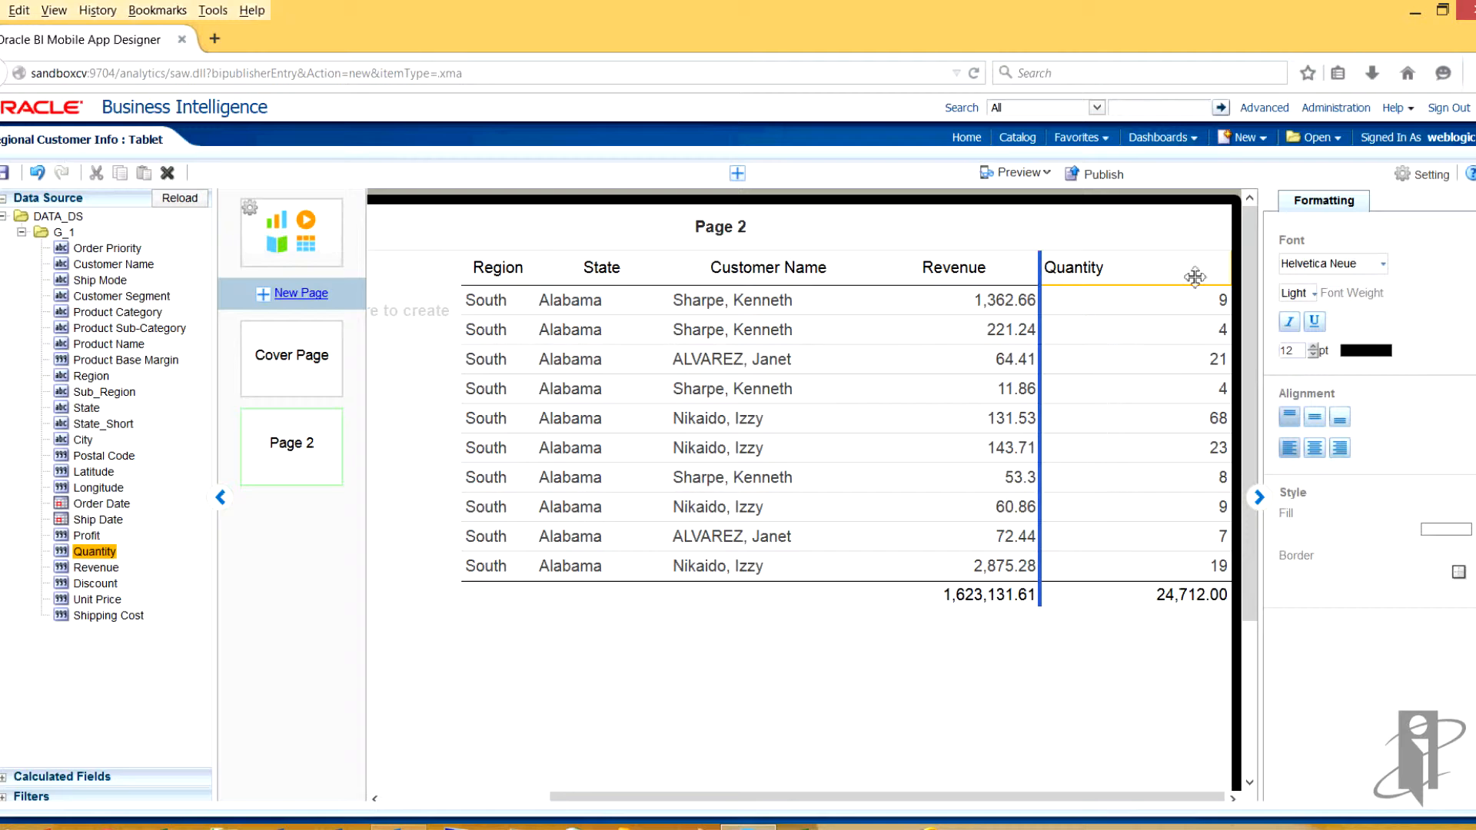
{"action": "left_click_drag", "start_coordinate": [1235, 282], "coordinate": [1182, 276]}
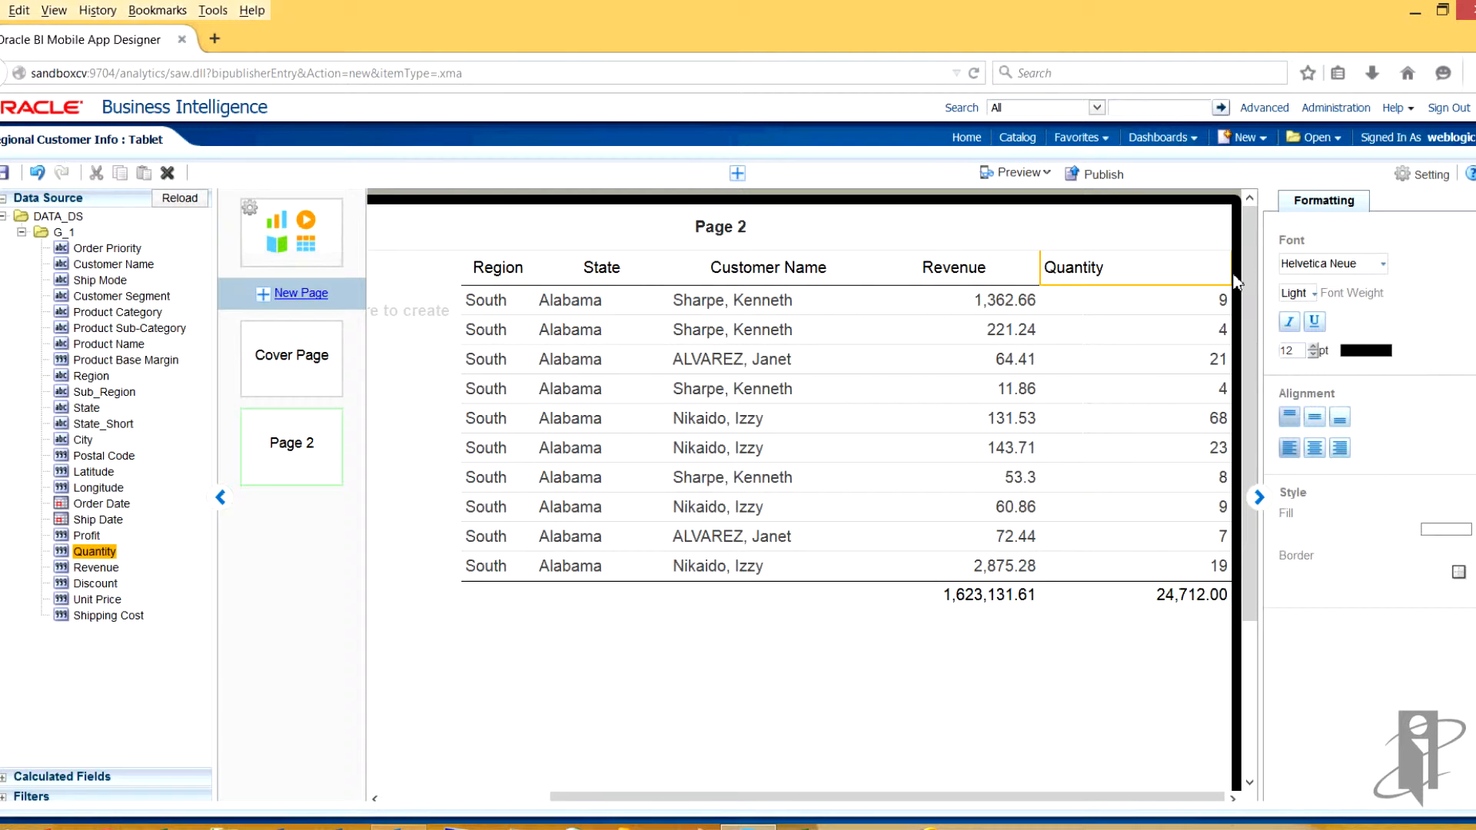
{"action": "left_click_drag", "start_coordinate": [1230, 277], "coordinate": [1133, 300]}
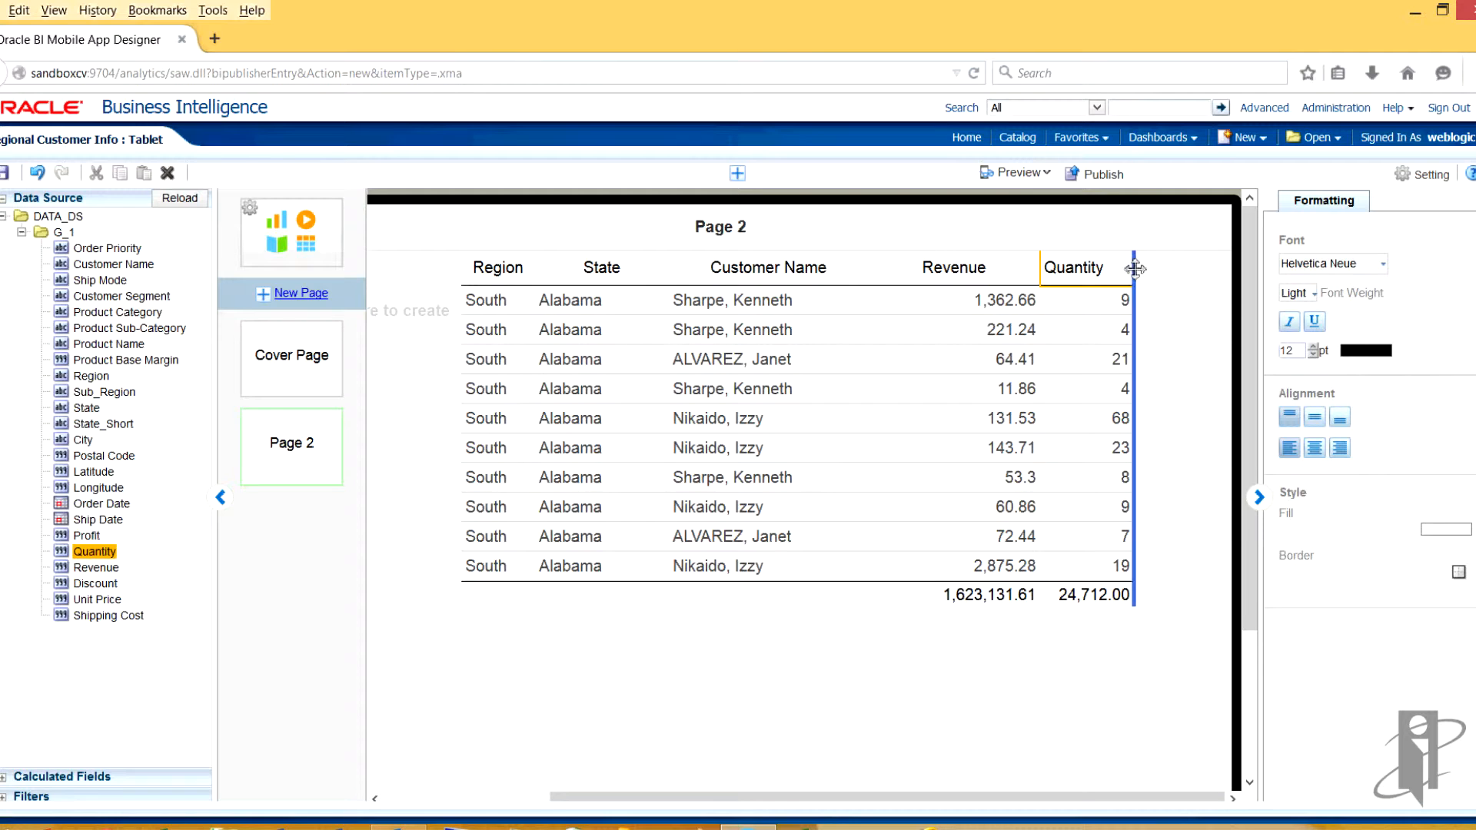
{"action": "left_click_drag", "start_coordinate": [1133, 270], "coordinate": [1158, 271]}
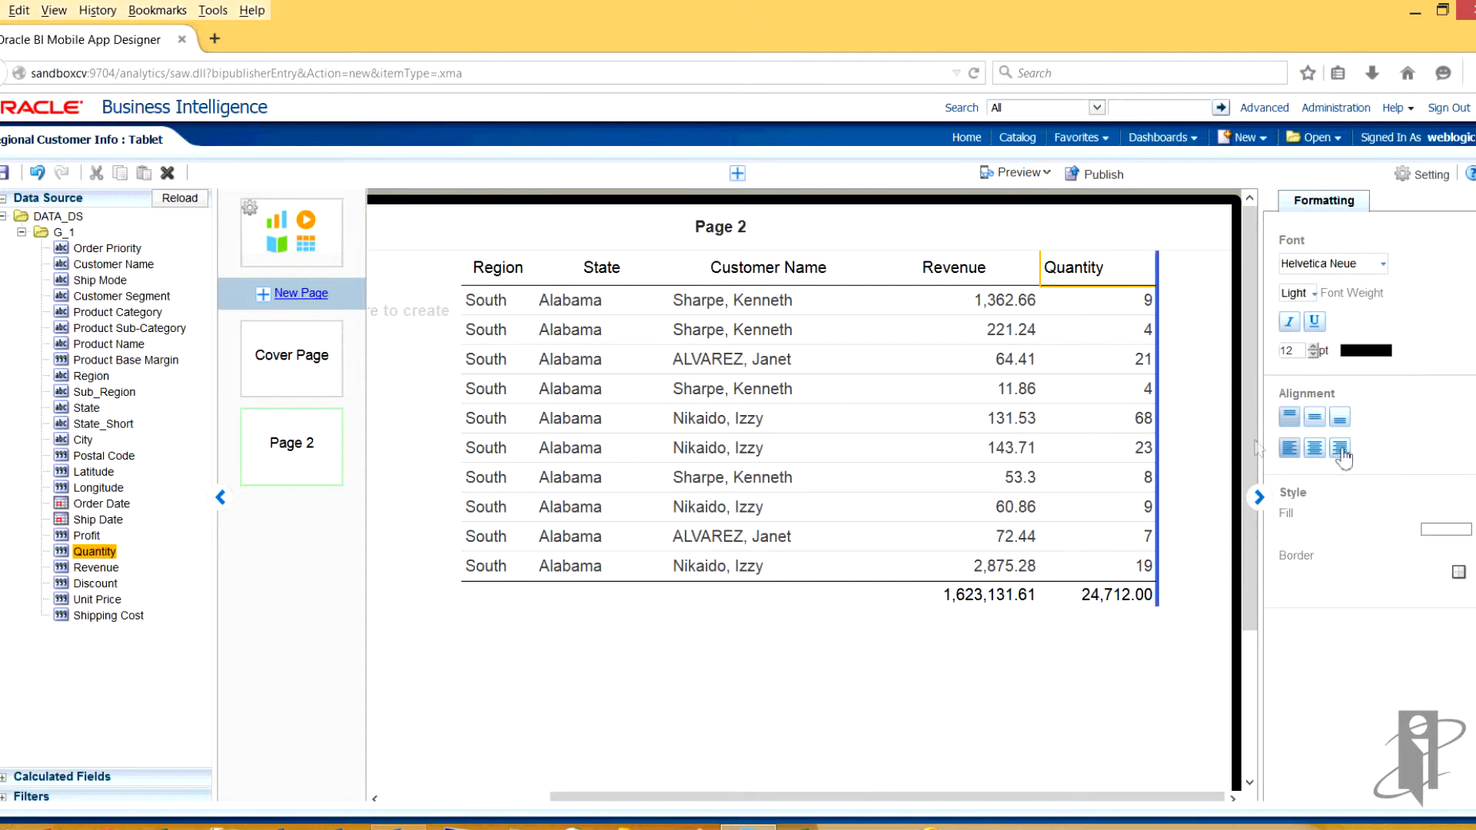
{"action": "left_click", "coordinate": [1314, 448]}
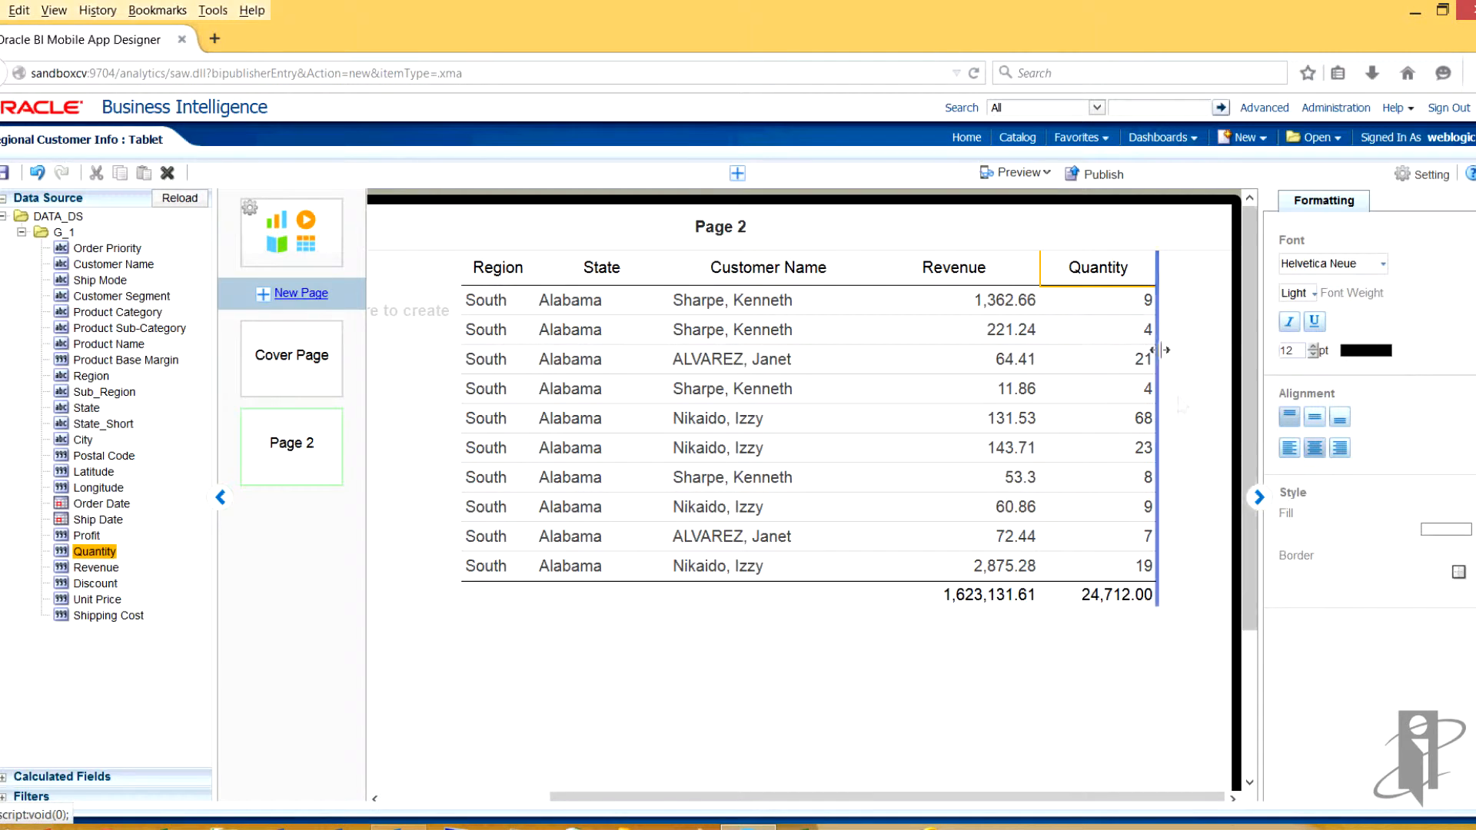
Narrow the Revenue column so it closely fits its grand total.
{"action": "left_click", "coordinate": [957, 268]}
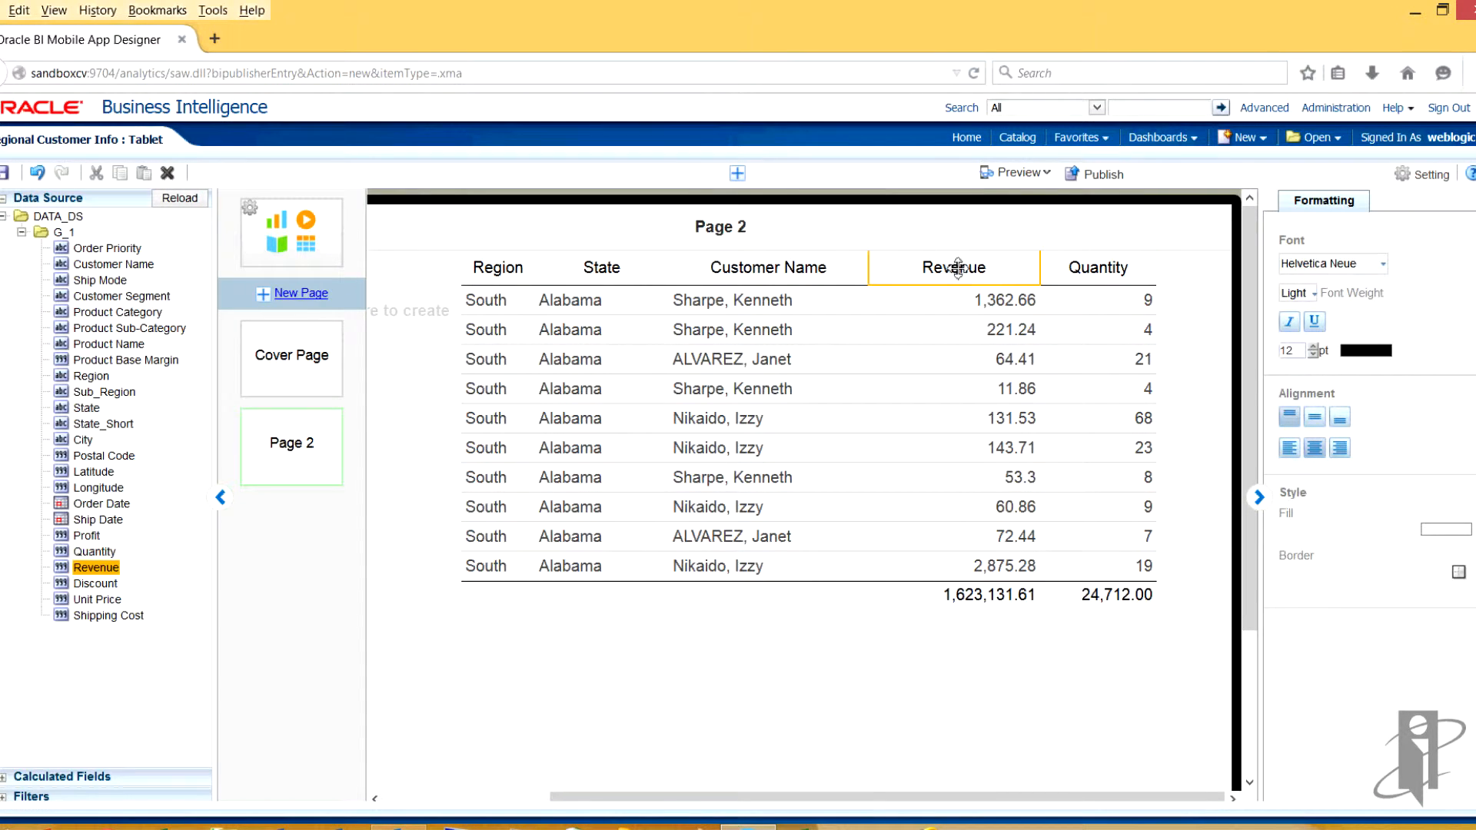
{"action": "left_click", "coordinate": [1023, 359]}
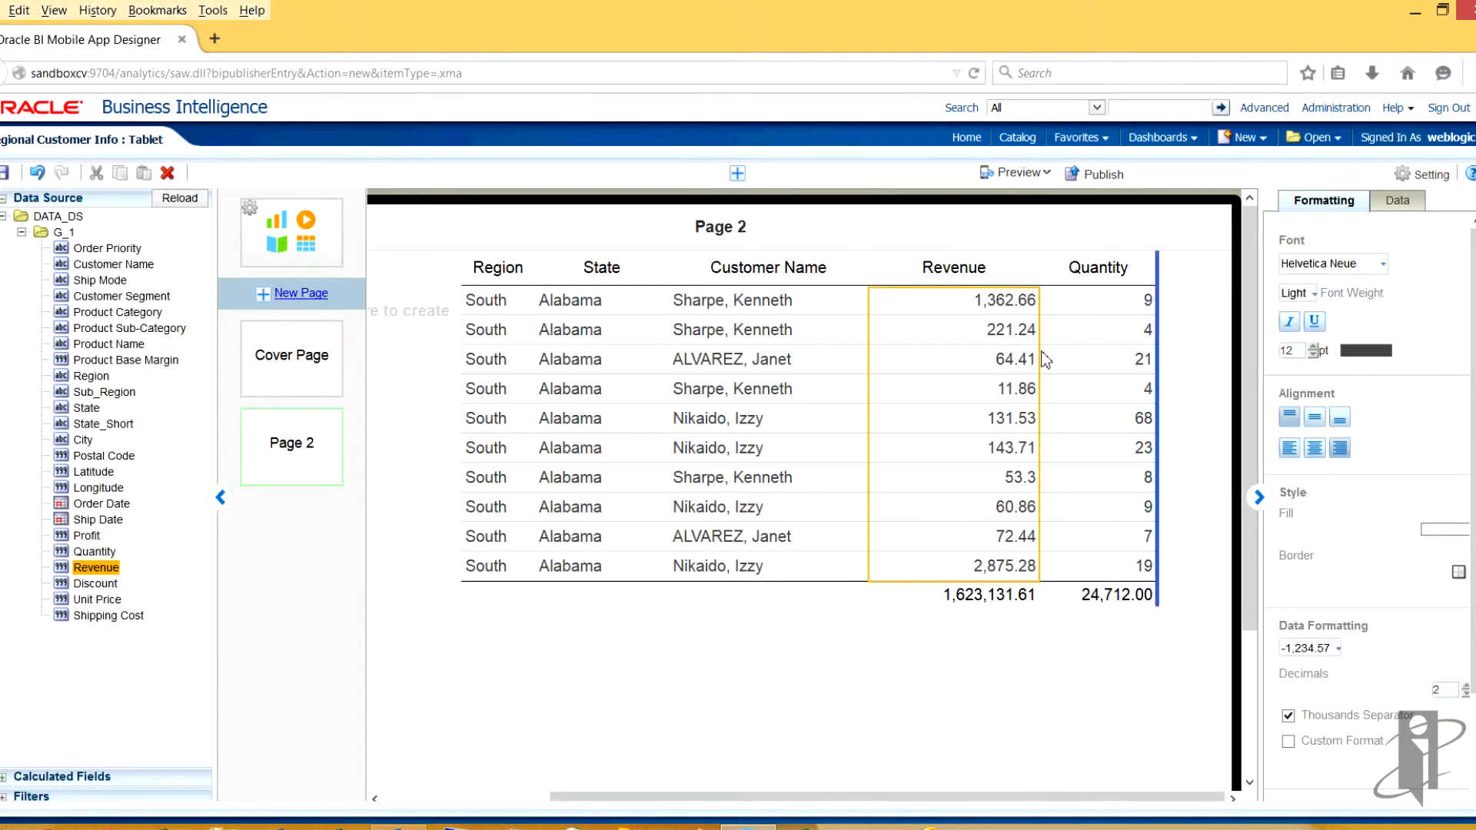
{"action": "left_click_drag", "start_coordinate": [1043, 361], "coordinate": [995, 370]}
{"action": "left_click", "coordinate": [835, 426]}
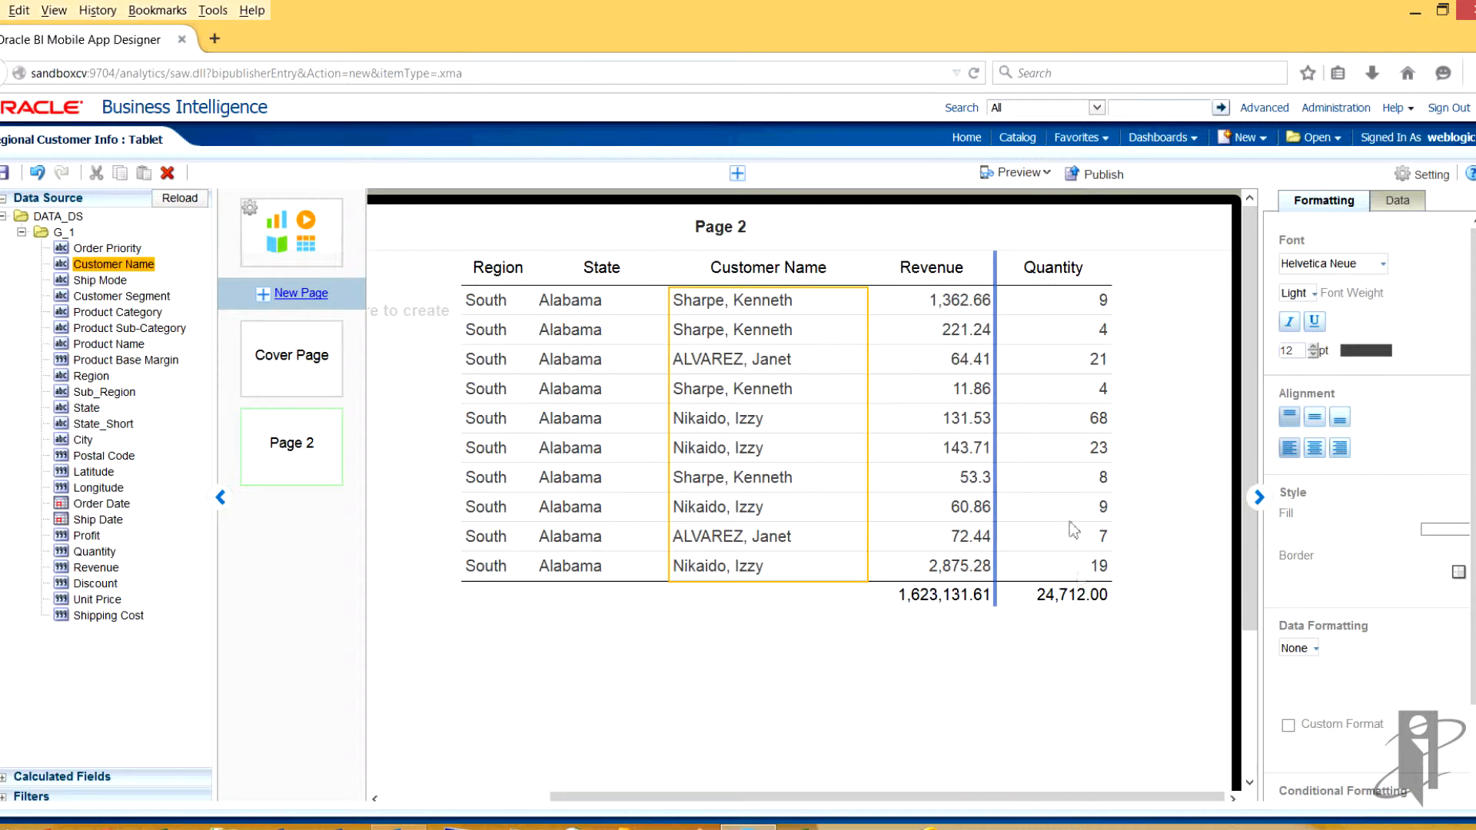
Format the Revenue values and their grand total as currency in the -$1,234.57 style, dismissing any error message.
{"action": "left_click", "coordinate": [945, 308]}
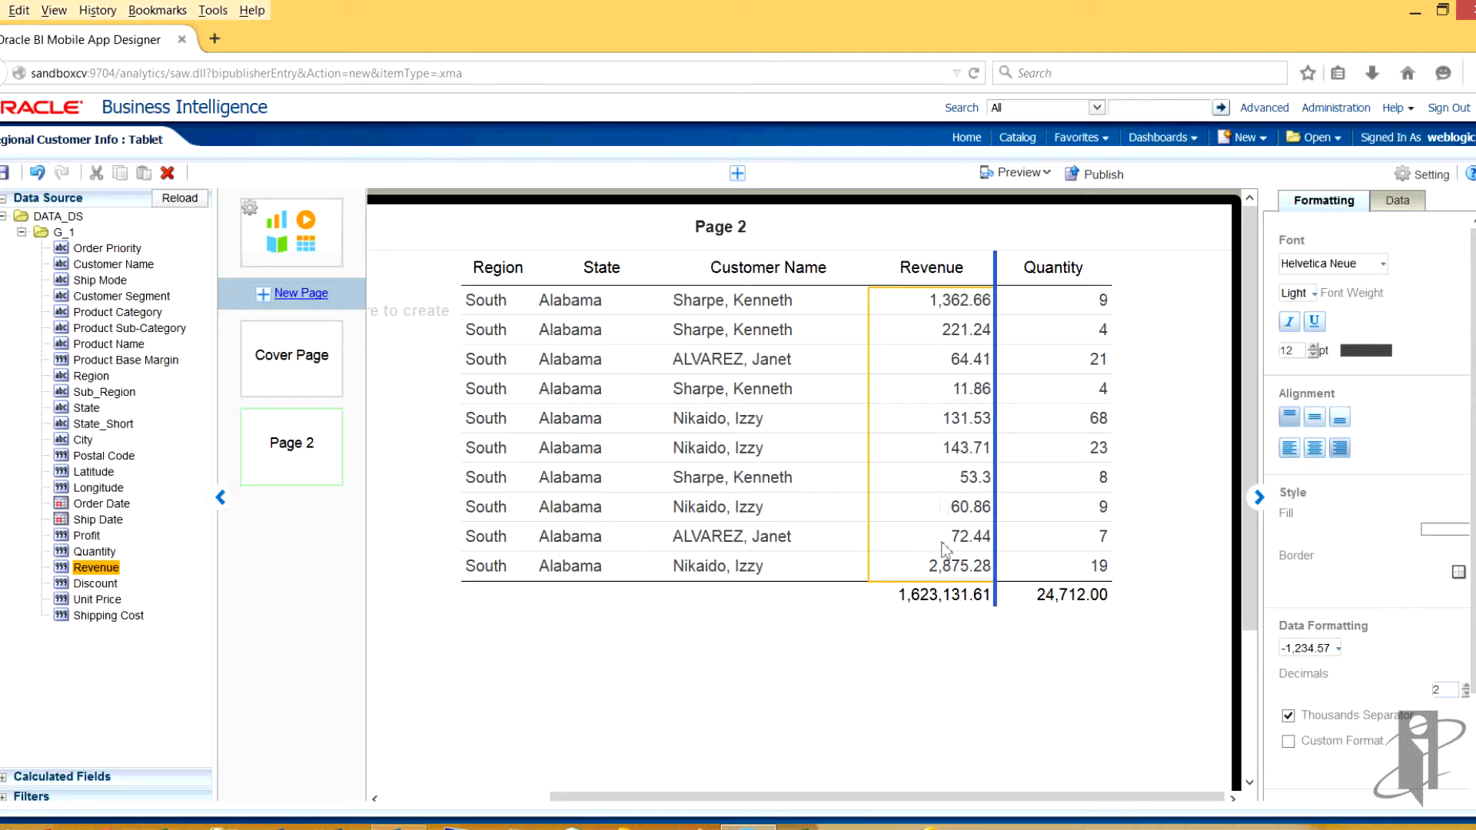
{"action": "left_click", "coordinate": [931, 596]}
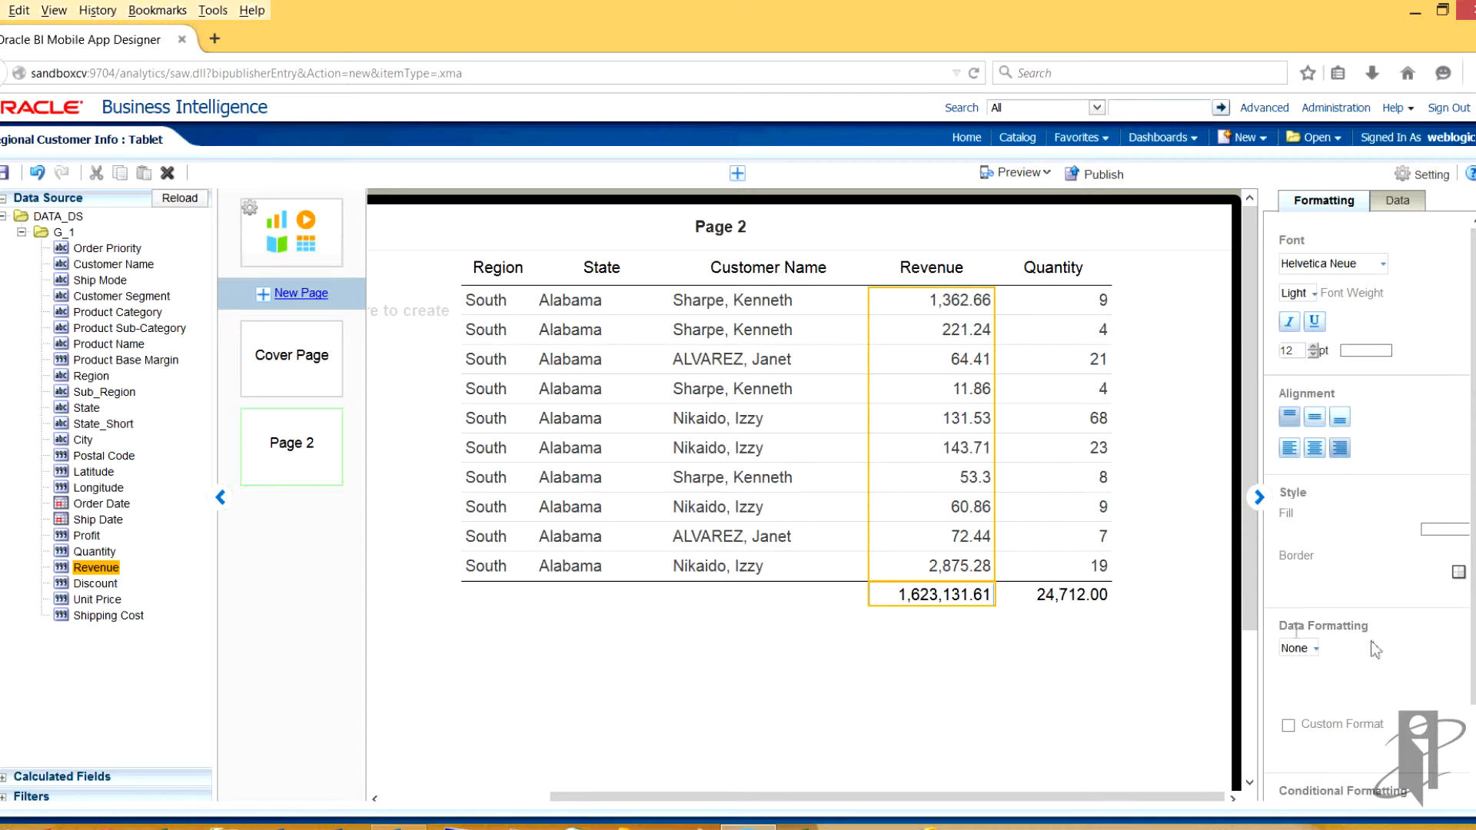
{"action": "scroll", "coordinate": [1369, 492], "scroll_direction": "down", "scroll_amount": 3}
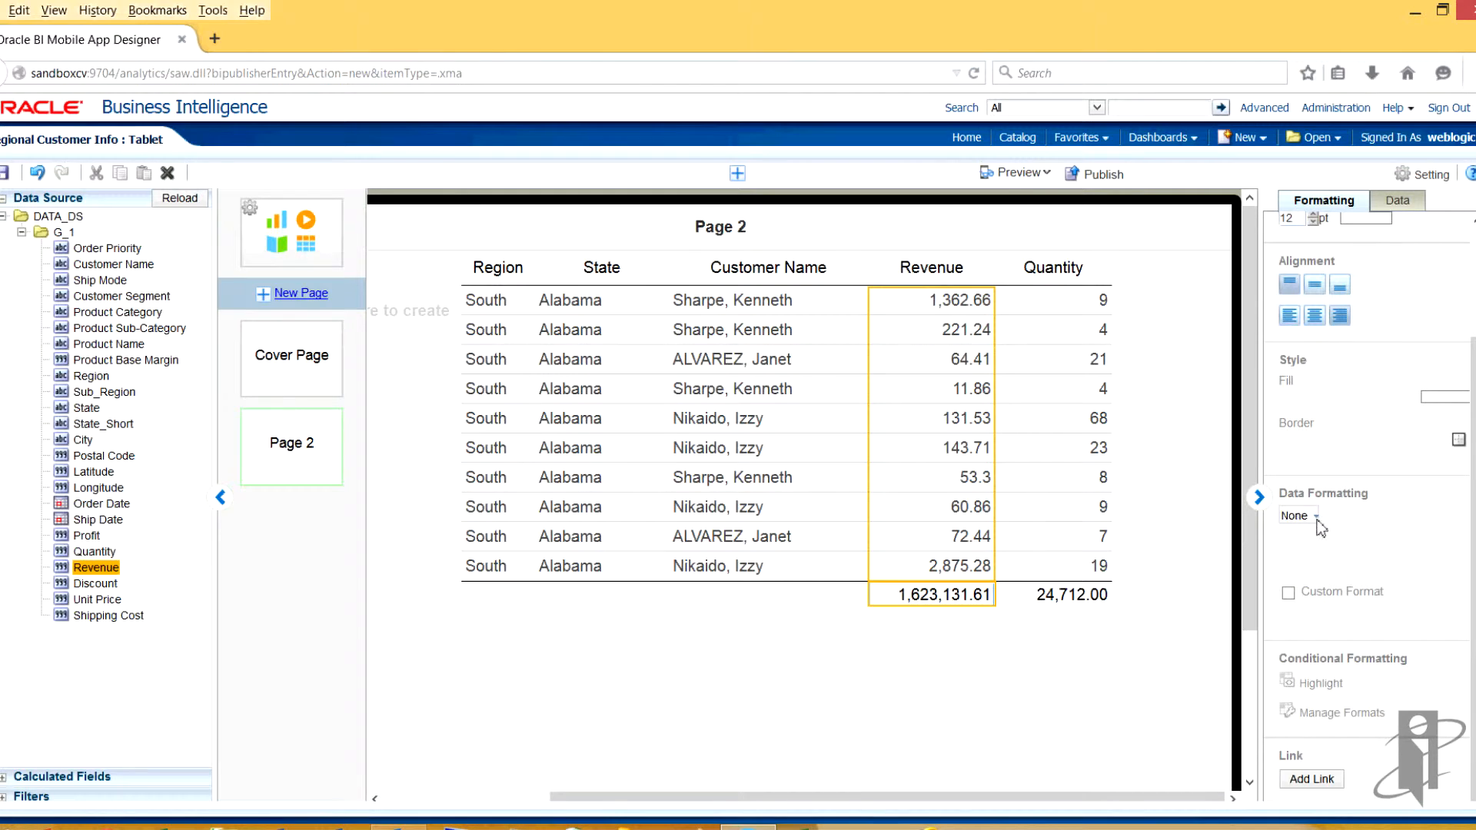
{"action": "left_click", "coordinate": [1318, 516]}
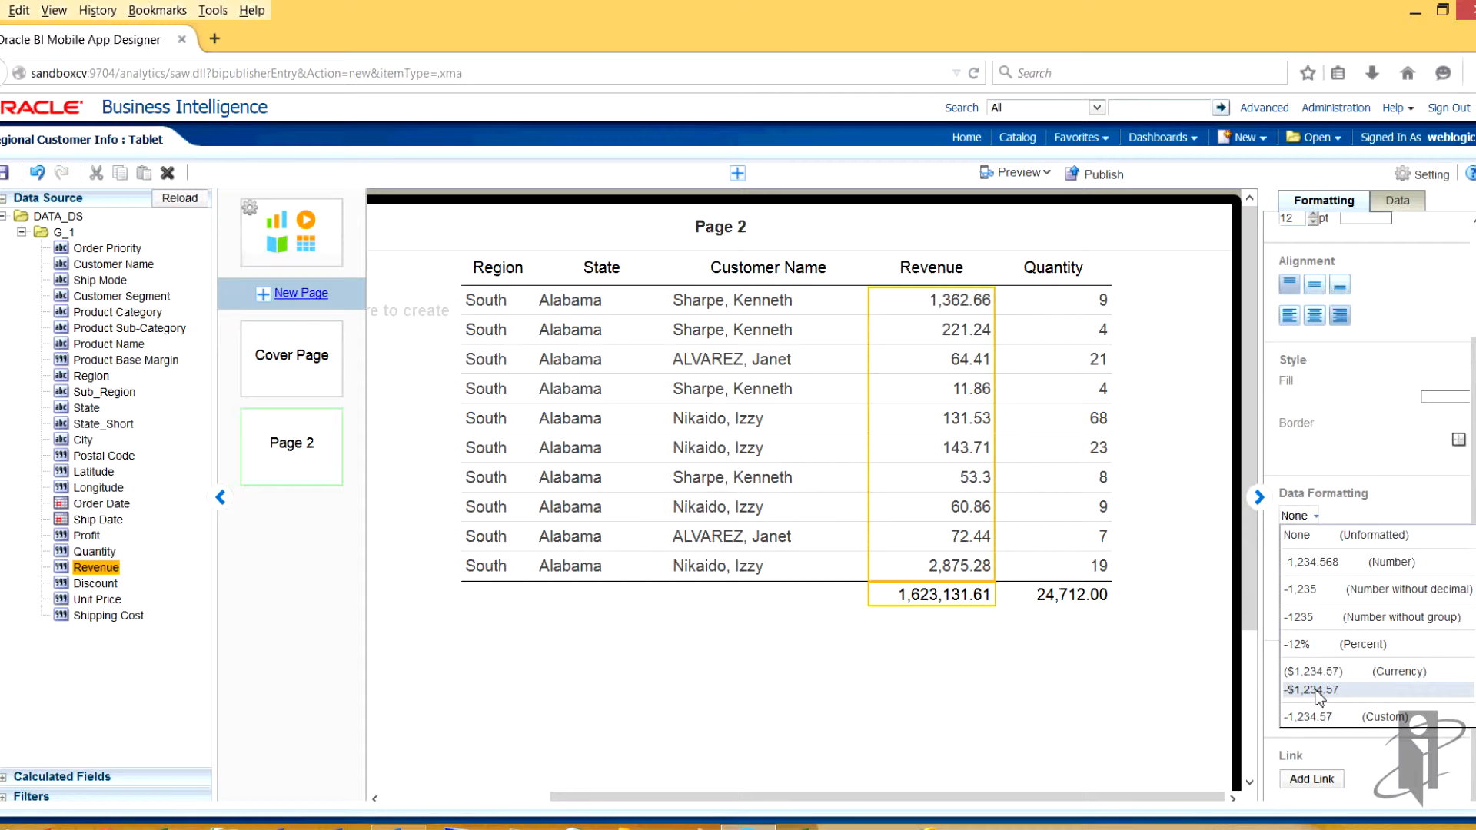
{"action": "left_click", "coordinate": [1316, 692]}
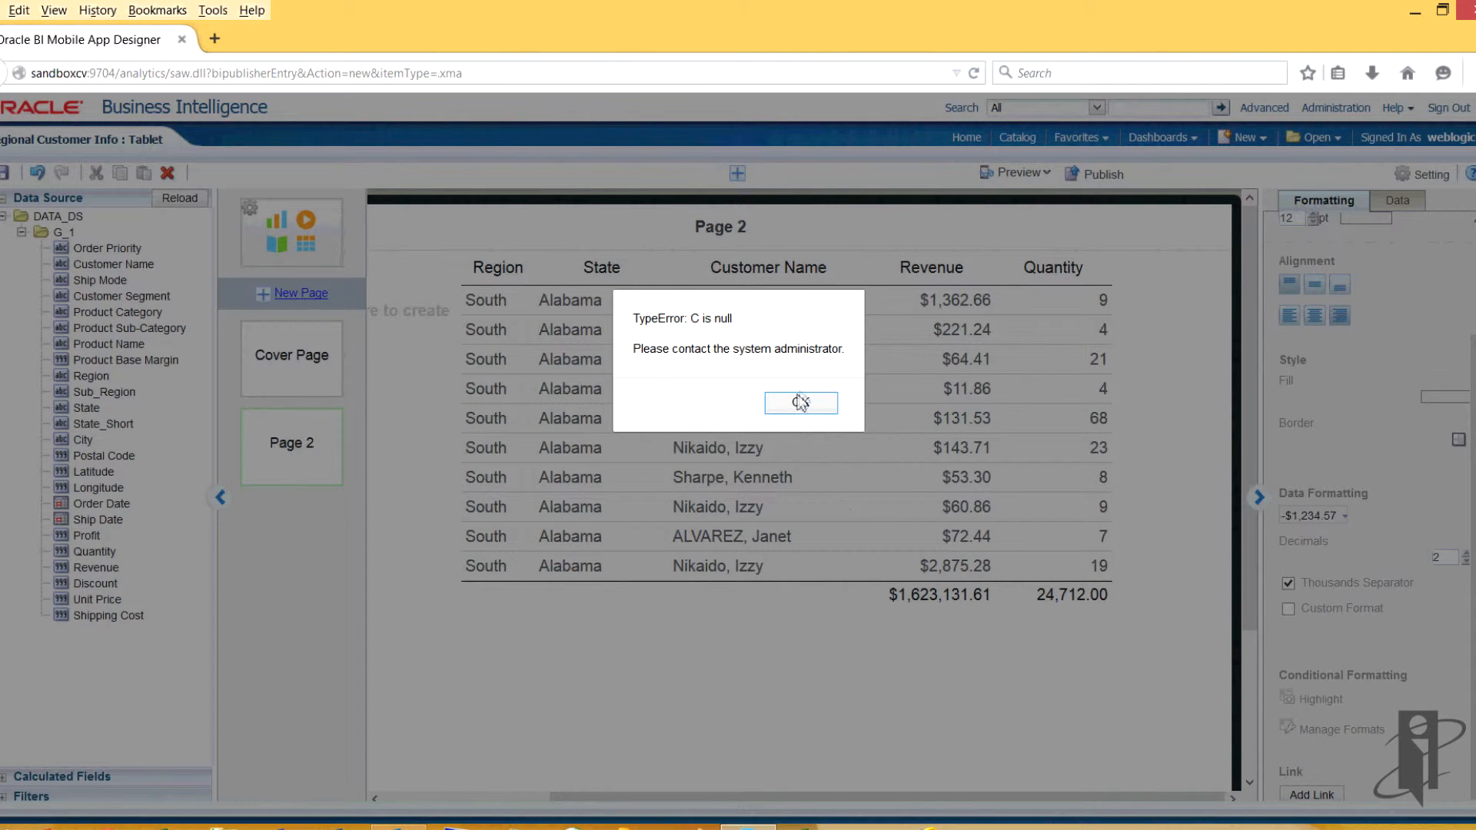
{"action": "left_click", "coordinate": [806, 408]}
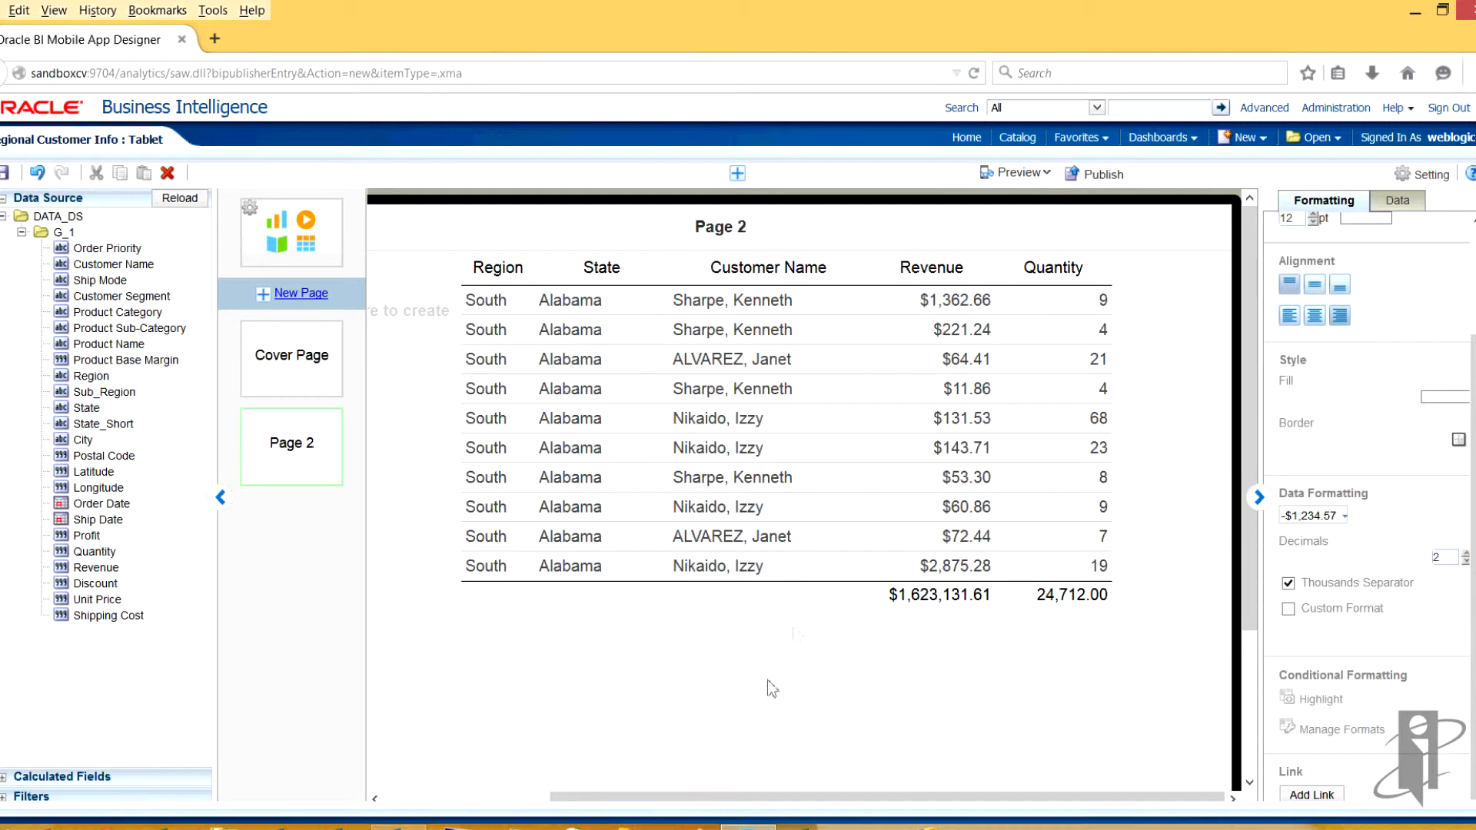
Add the Region, State and Revenue fields, in that order, as filters in Page 2's filter area.
{"action": "left_click_drag", "start_coordinate": [592, 791], "coordinate": [427, 792]}
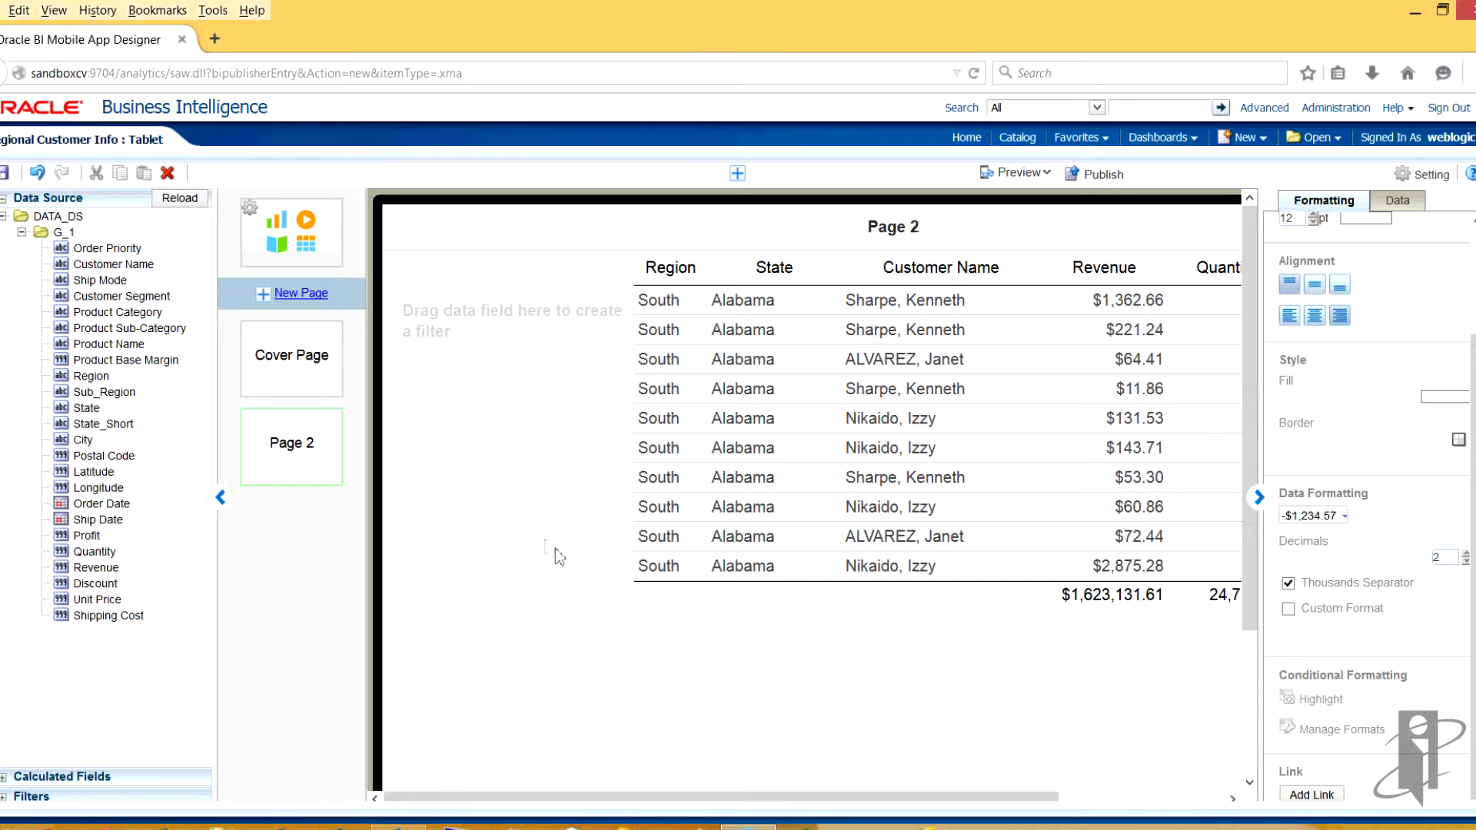
{"action": "left_click", "coordinate": [92, 377]}
{"action": "left_click_drag", "start_coordinate": [92, 377], "coordinate": [454, 328]}
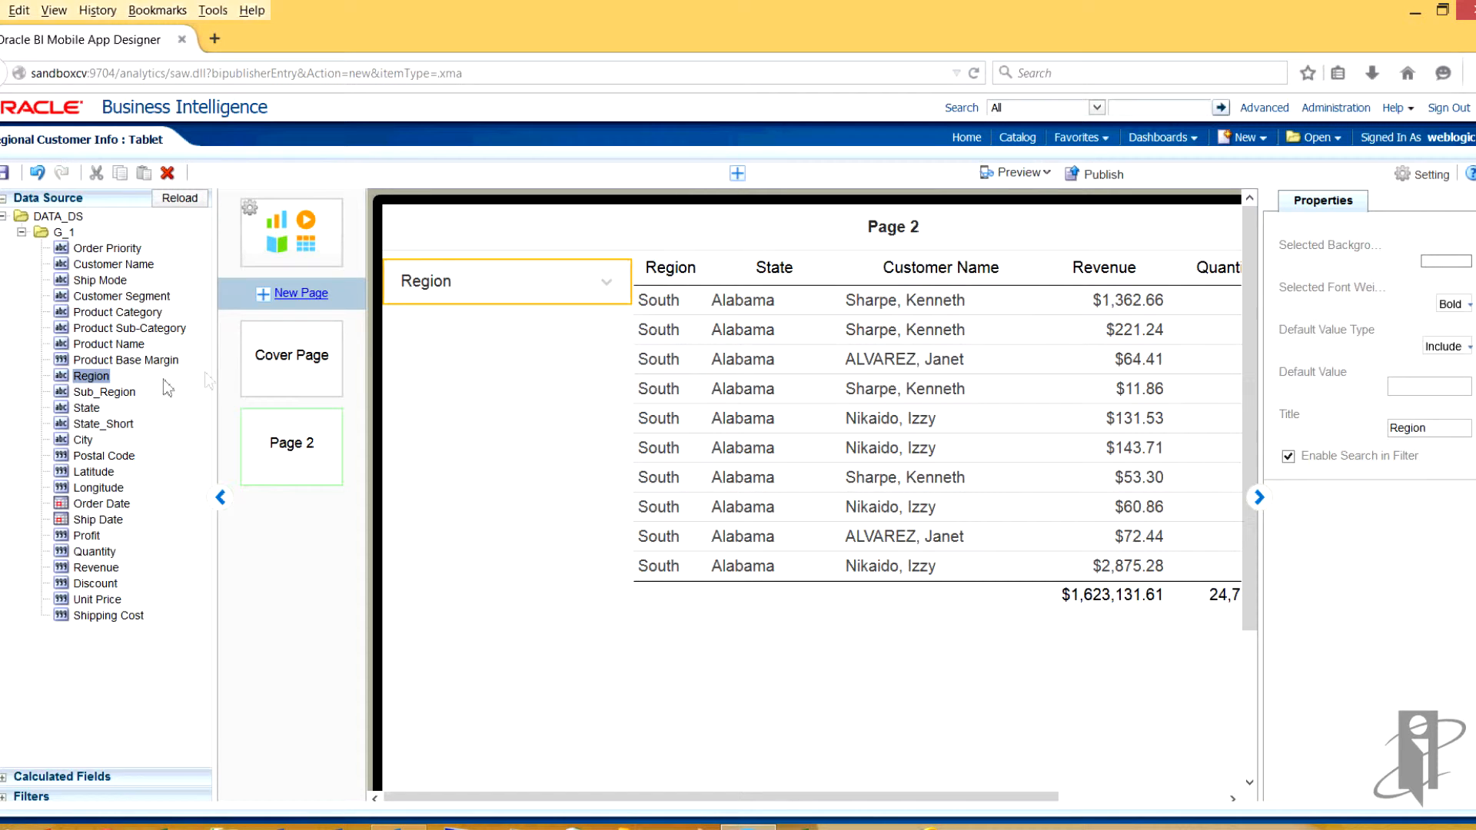
{"action": "left_click_drag", "start_coordinate": [86, 412], "coordinate": [455, 332]}
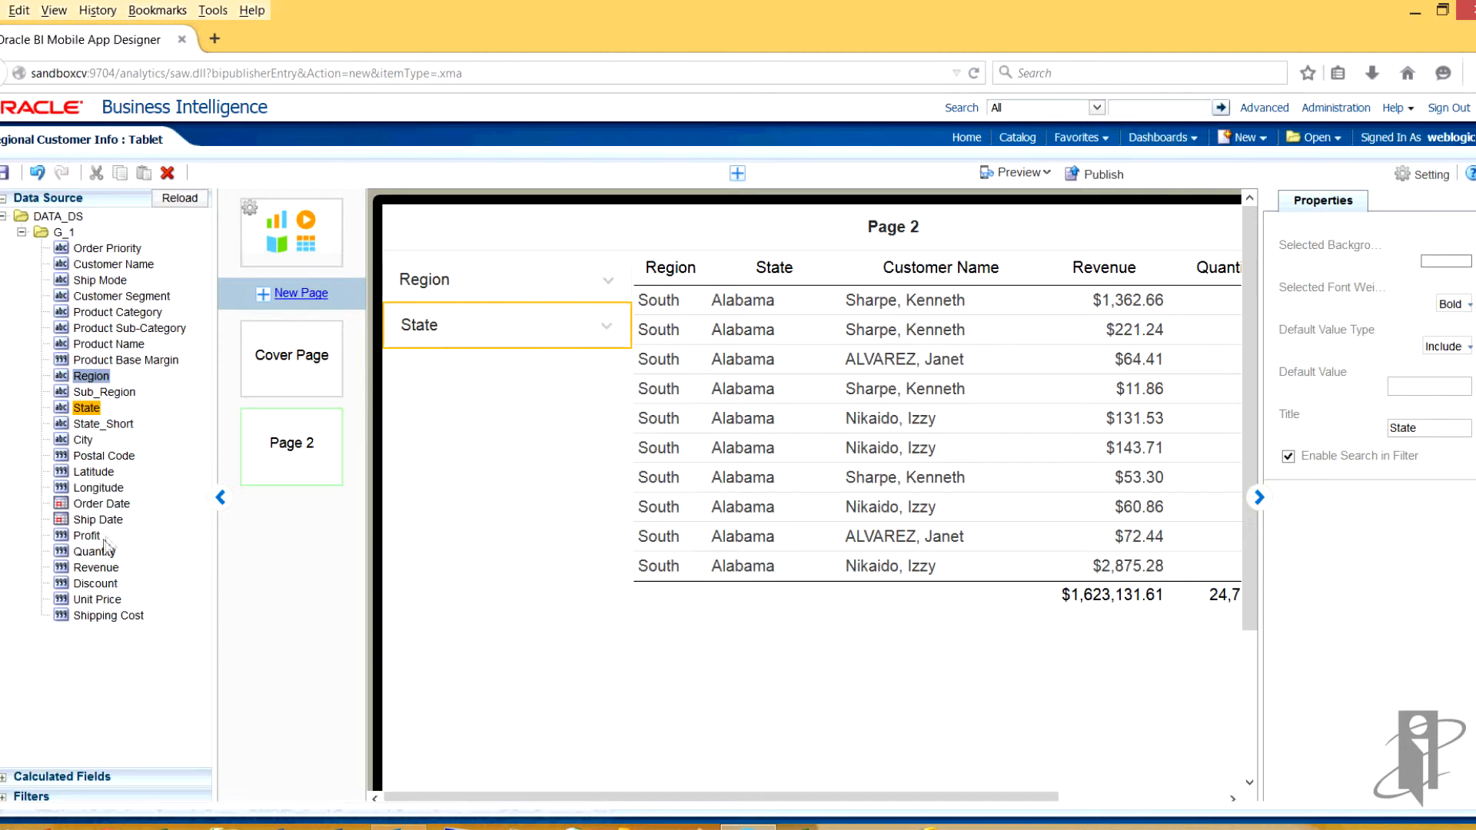
{"action": "left_click_drag", "start_coordinate": [96, 568], "coordinate": [467, 398]}
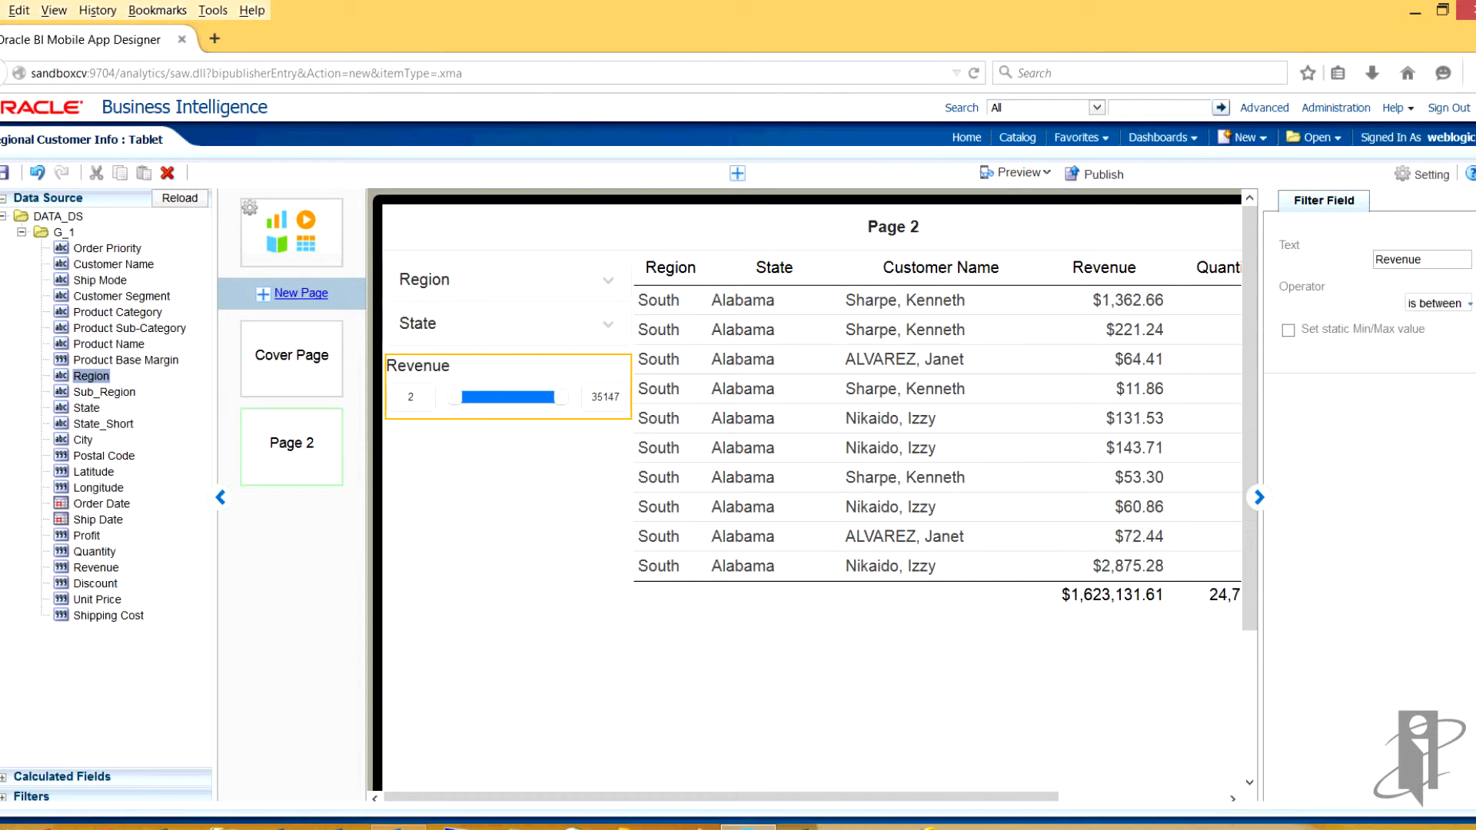
Preview Page 2 of the app and filter its table to the Central region.
{"action": "left_click", "coordinate": [319, 448]}
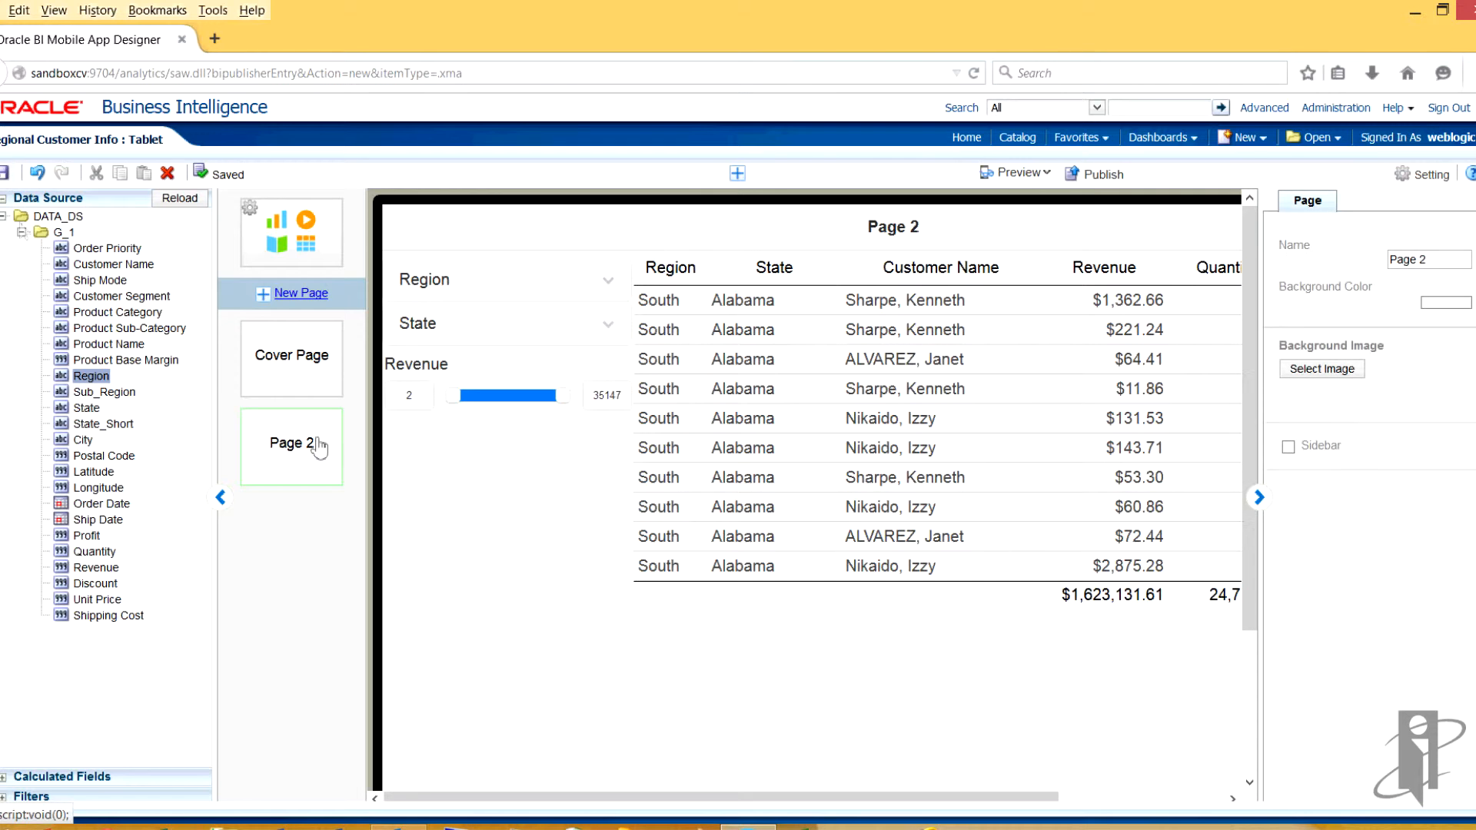
{"action": "left_click", "coordinate": [1019, 174]}
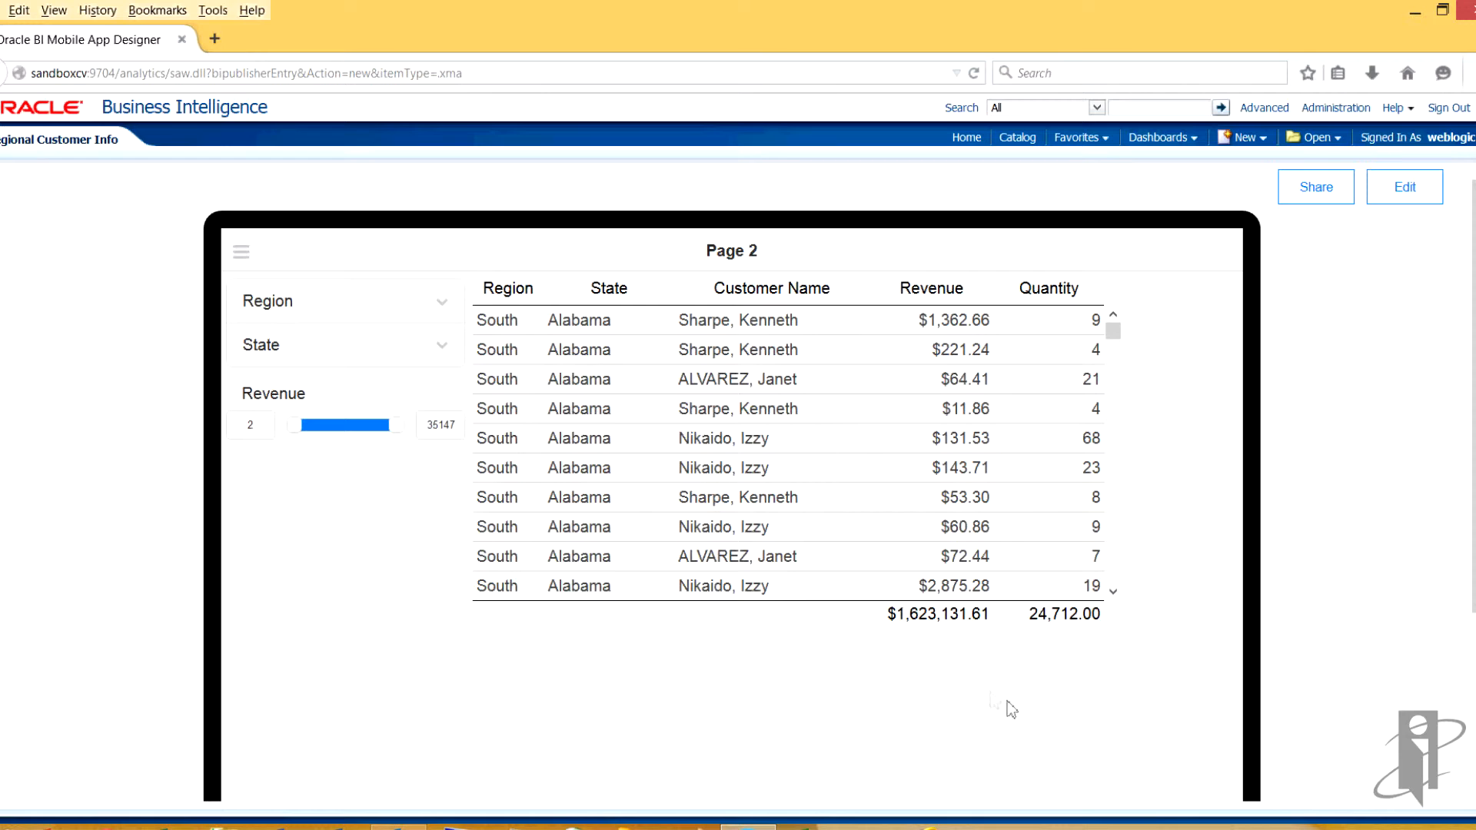
{"action": "left_click", "coordinate": [443, 305]}
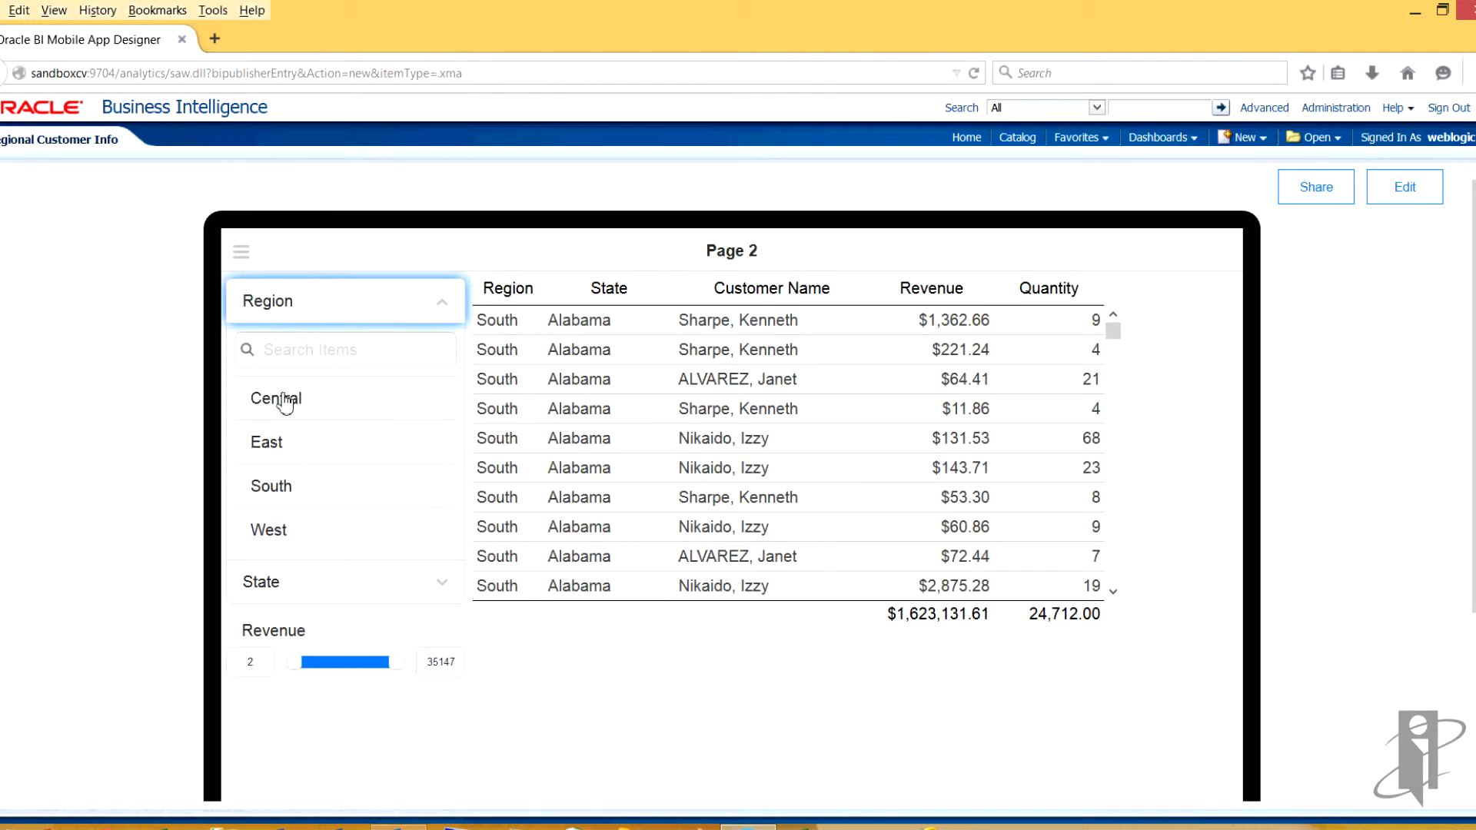
{"action": "left_click", "coordinate": [284, 410]}
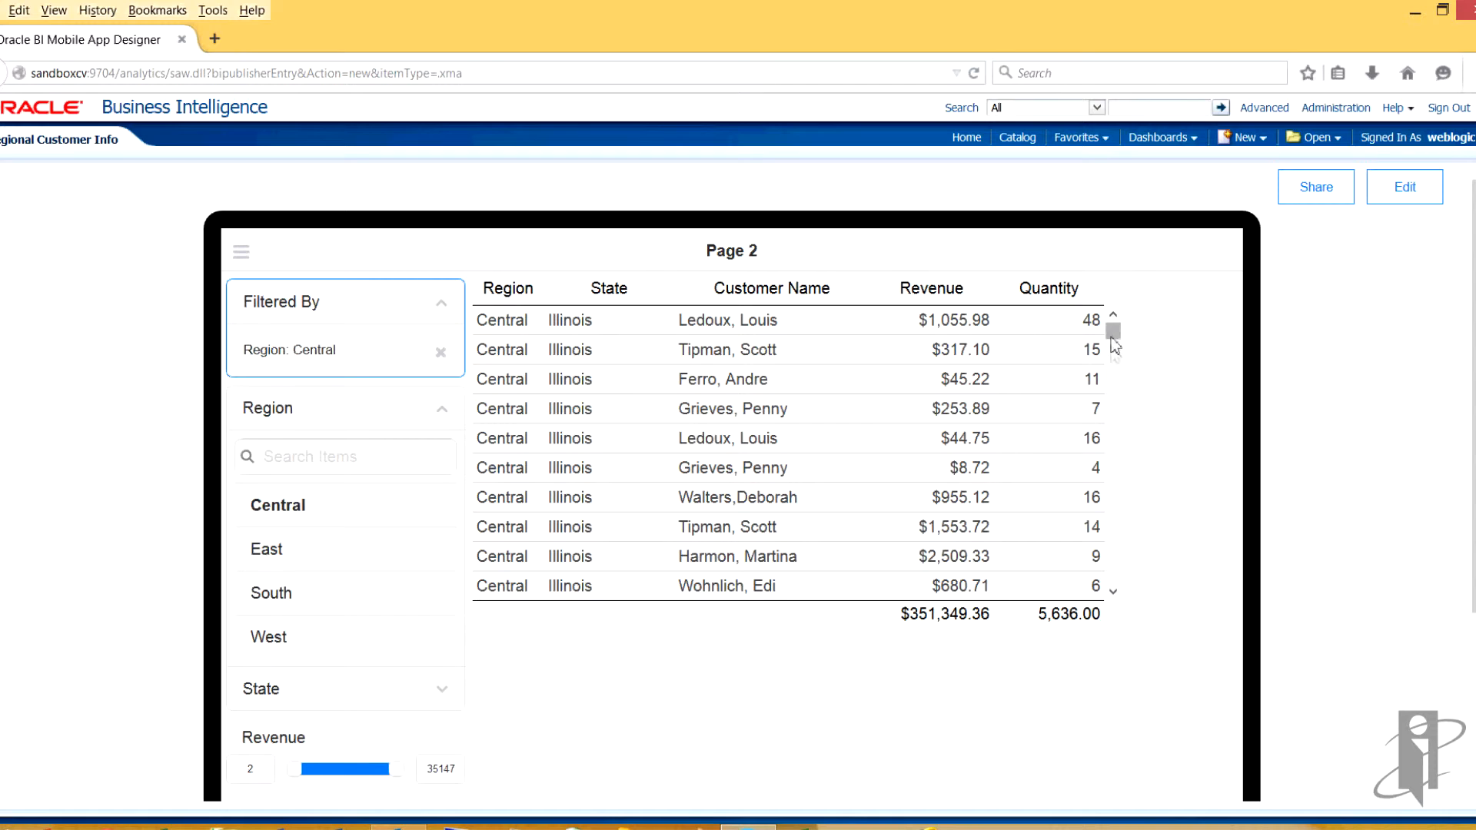
Add the South region to the Central filter, look through the table rows, and remove South from the filter again.
{"action": "left_click_drag", "start_coordinate": [1113, 332], "coordinate": [1140, 314]}
{"action": "left_click", "coordinate": [268, 598]}
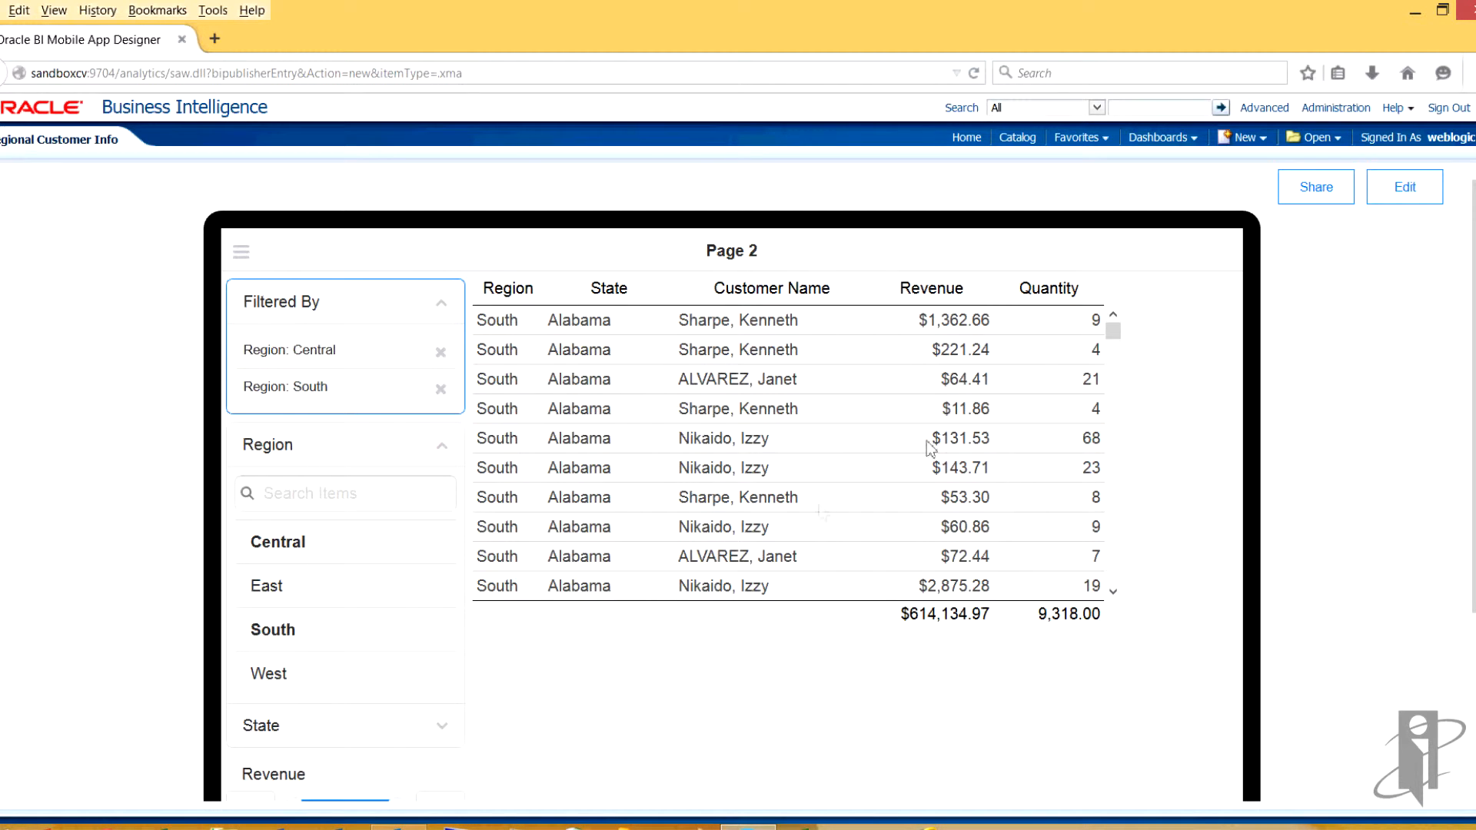
{"action": "left_click_drag", "start_coordinate": [1112, 332], "coordinate": [1148, 628]}
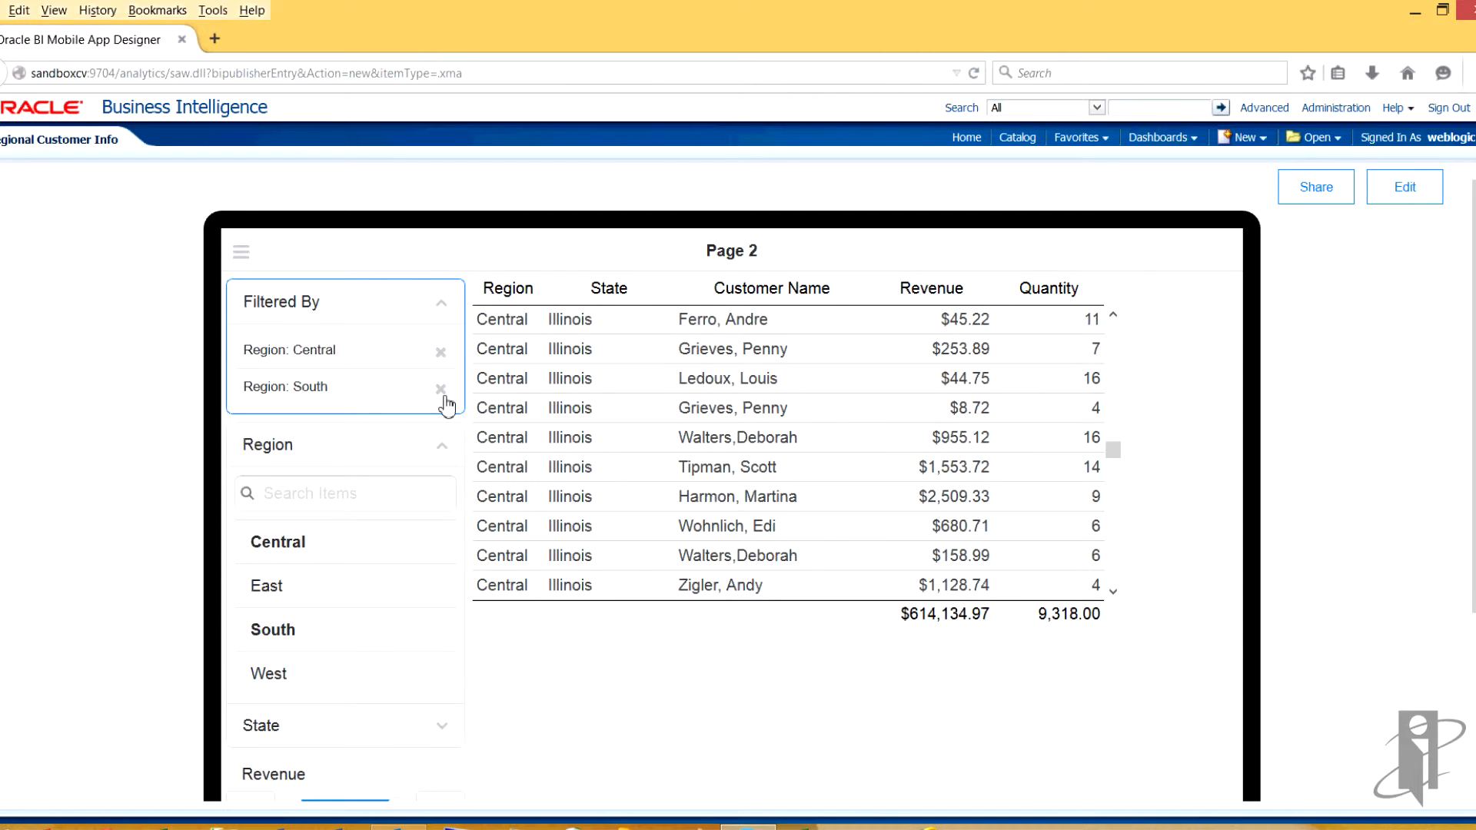
{"action": "left_click", "coordinate": [441, 389]}
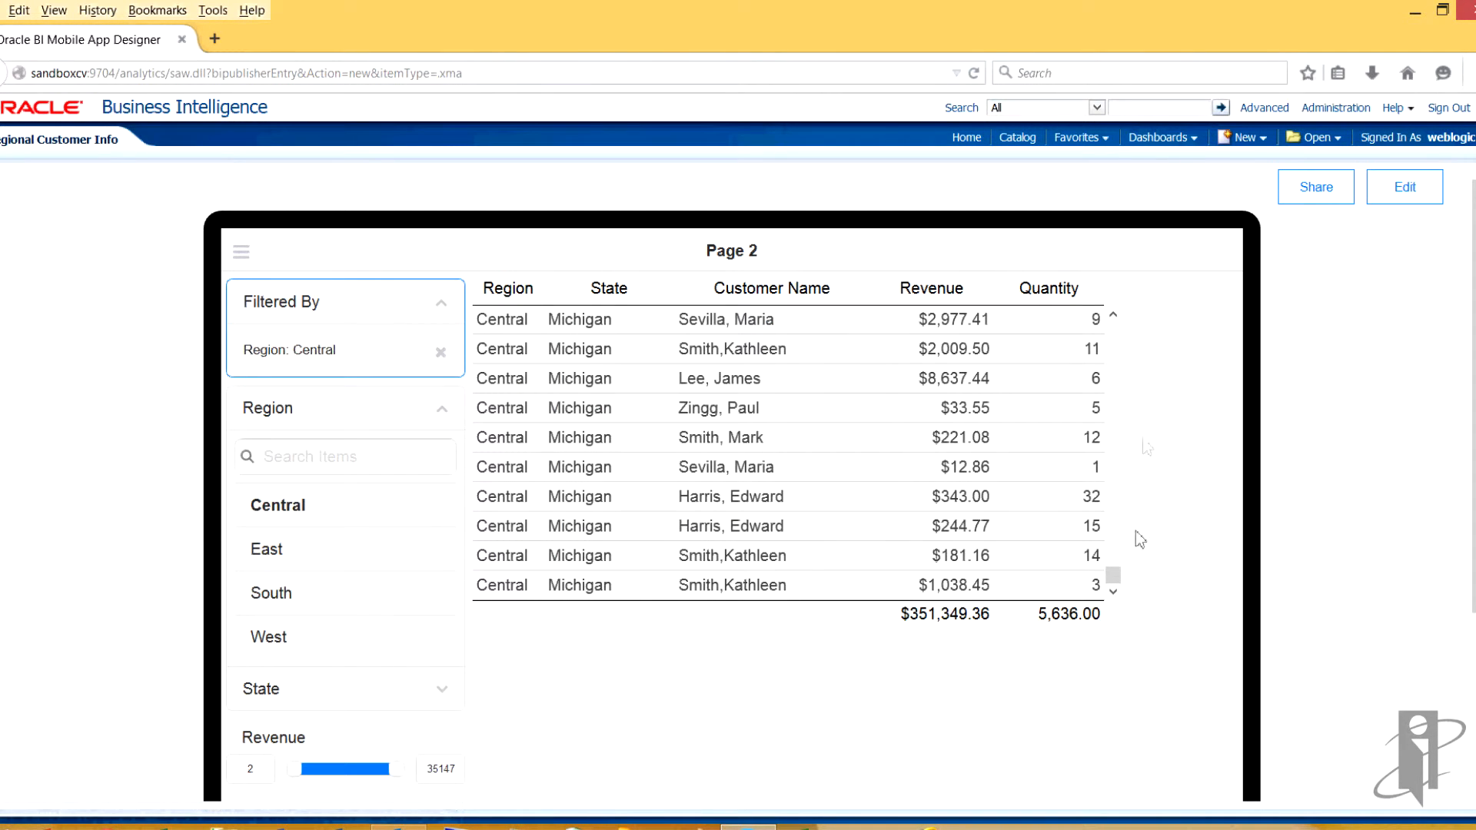
{"action": "left_click_drag", "start_coordinate": [1114, 447], "coordinate": [1123, 310]}
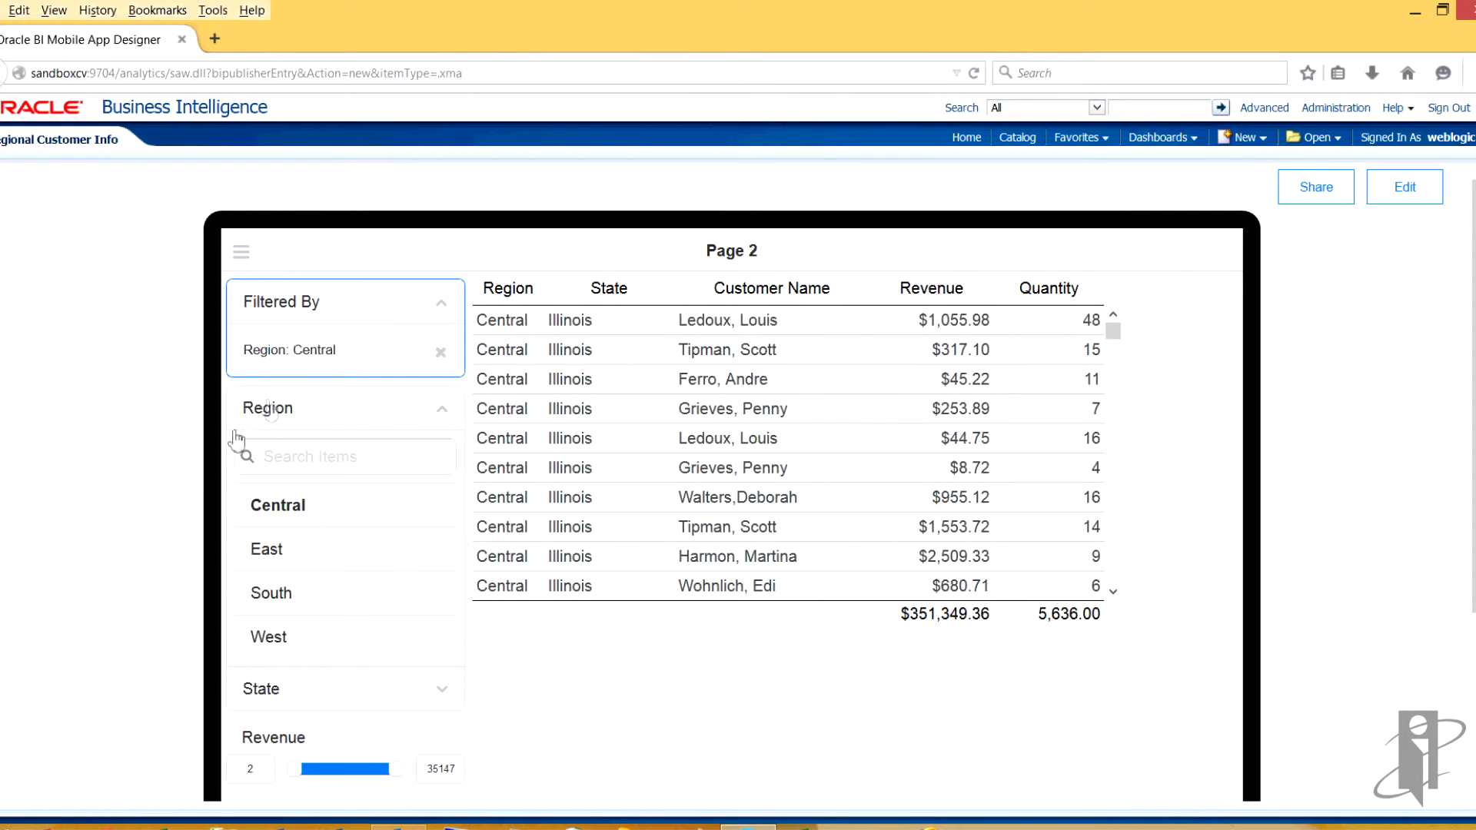
Try filtering the Central region's rows to the state Colorado, and remove that state filter.
{"action": "left_click", "coordinate": [443, 692]}
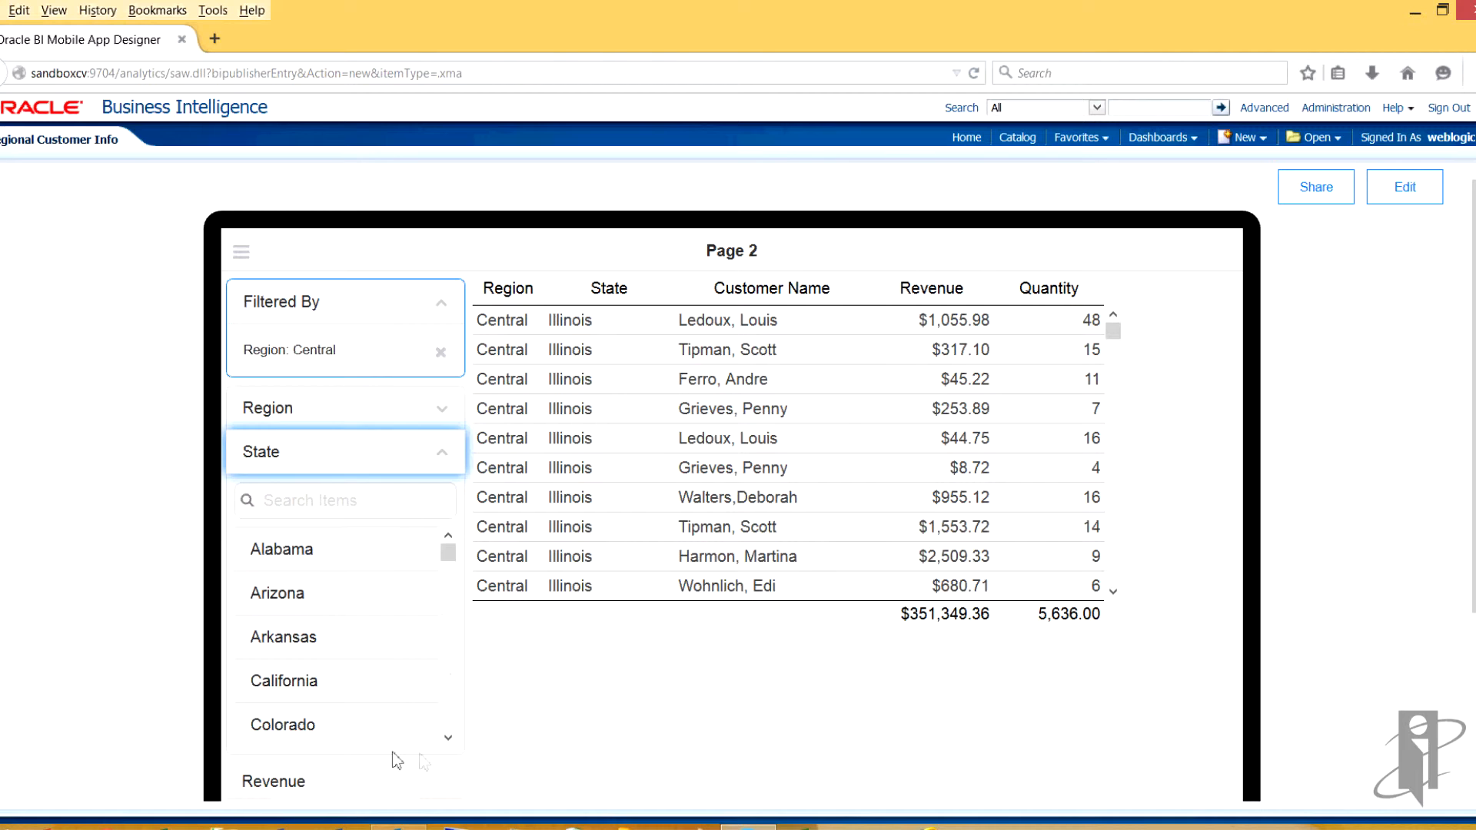
{"action": "left_click", "coordinate": [275, 727]}
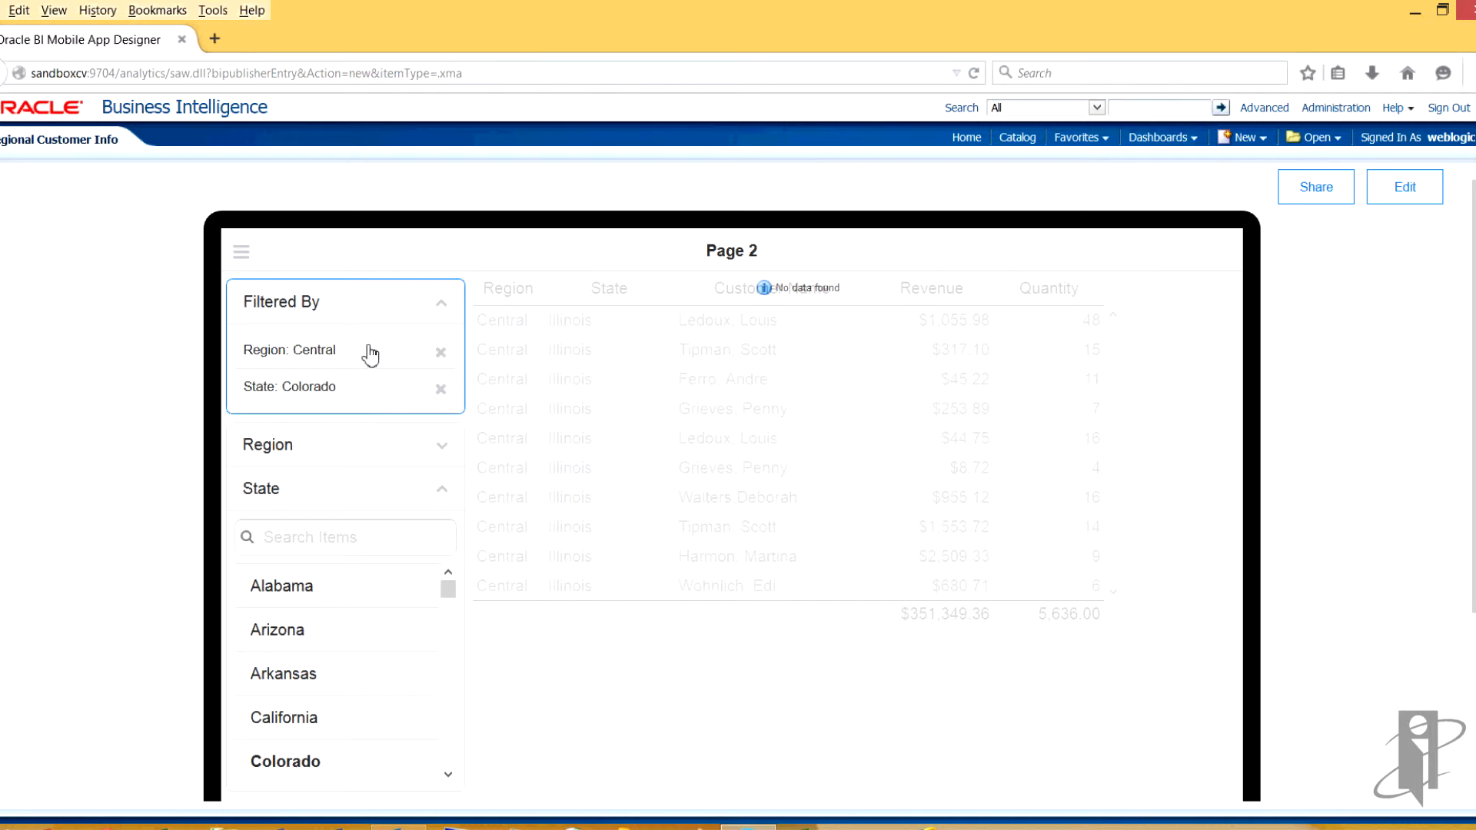
{"action": "left_click", "coordinate": [441, 389]}
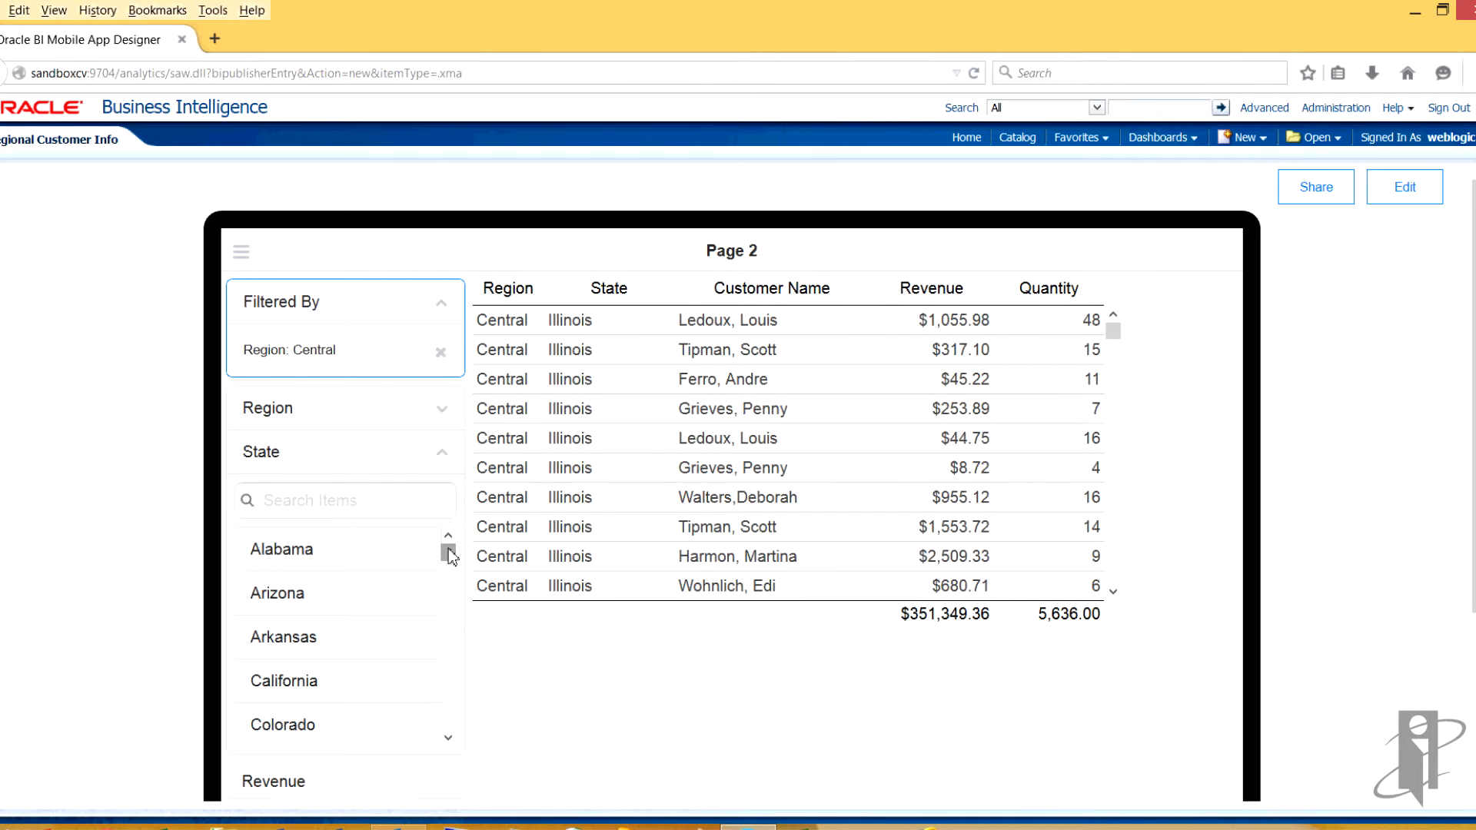
Filter the Central region's rows to the state Illinois and collapse the state list.
{"action": "left_click_drag", "start_coordinate": [449, 559], "coordinate": [451, 607]}
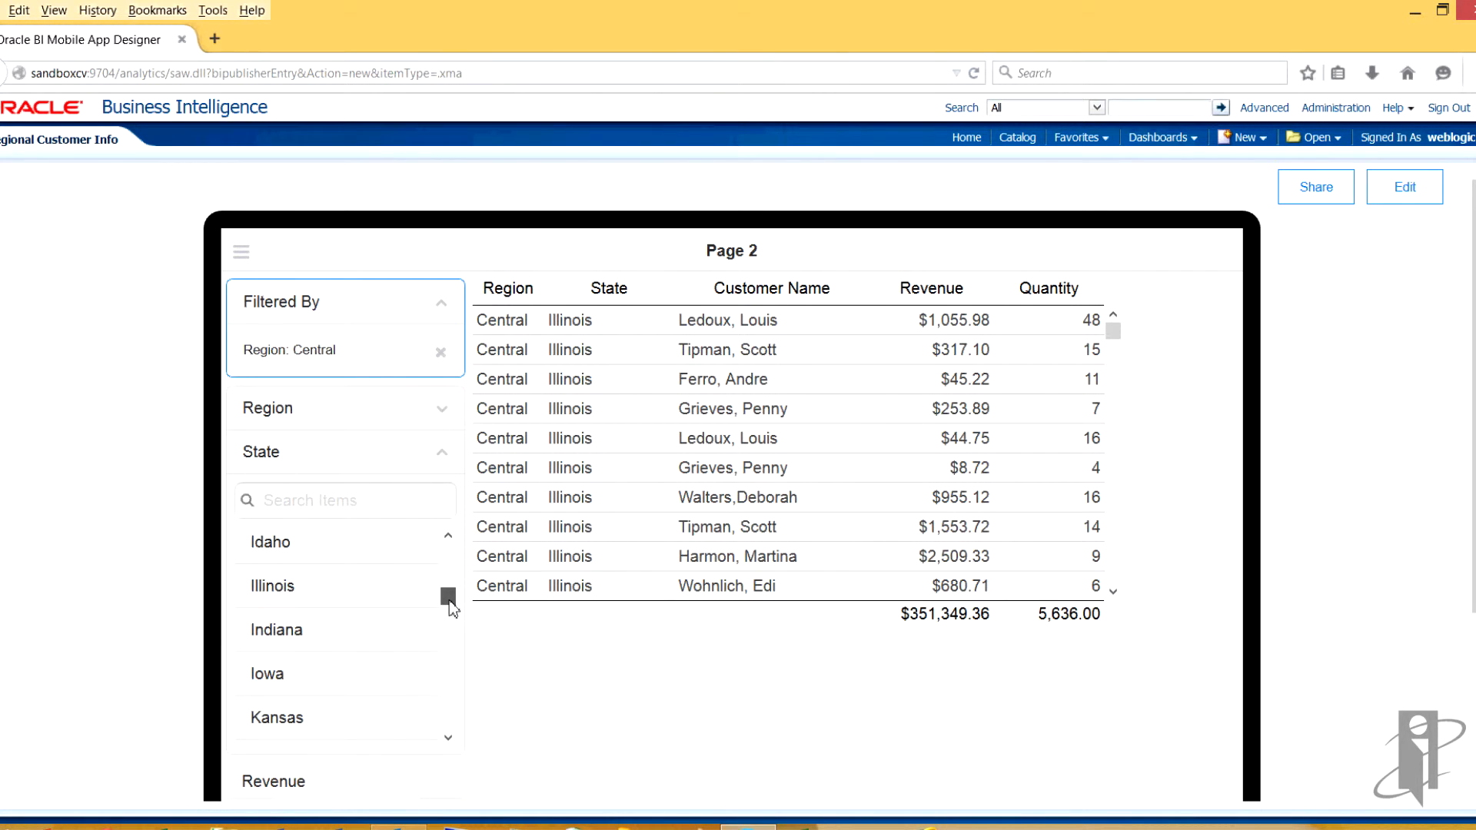
{"action": "left_click", "coordinate": [281, 588]}
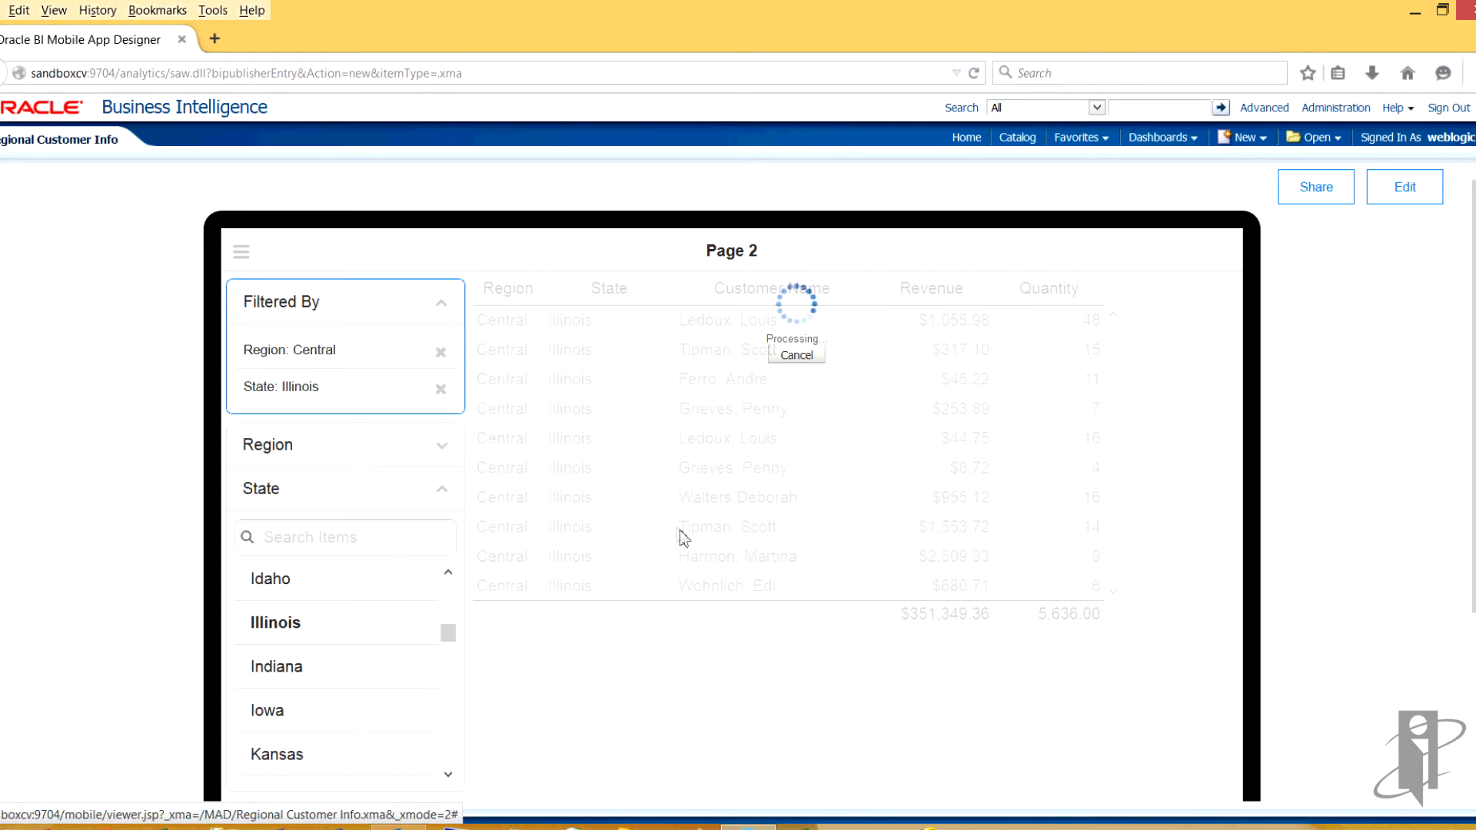
{"action": "mouse_move", "coordinate": [1111, 335]}
{"action": "left_mouse_down"}
{"action": "mouse_move", "coordinate": [1120, 626]}
{"action": "mouse_move", "coordinate": [1130, 320]}
{"action": "left_mouse_up"}
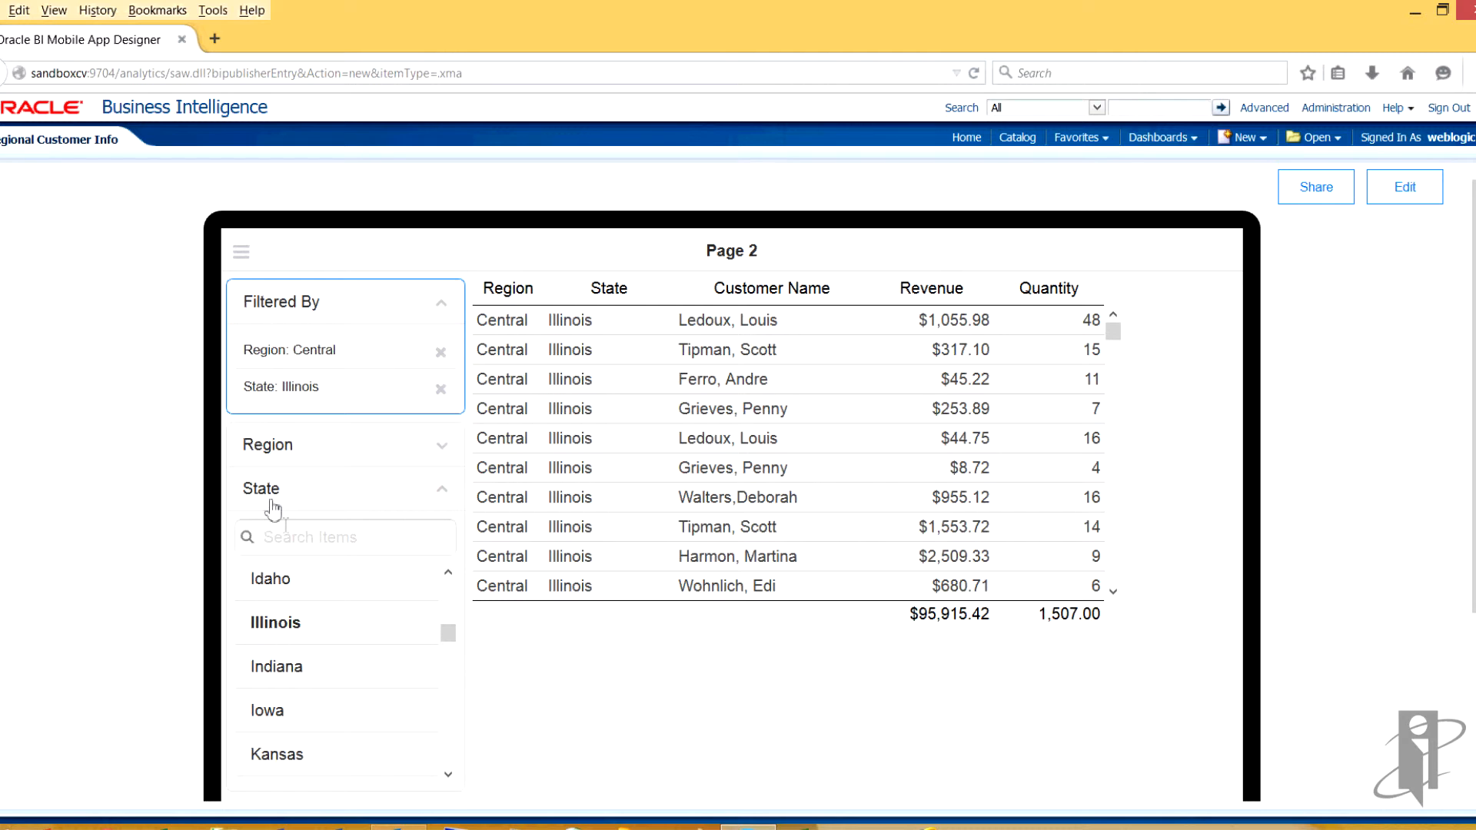
{"action": "left_click", "coordinate": [445, 496]}
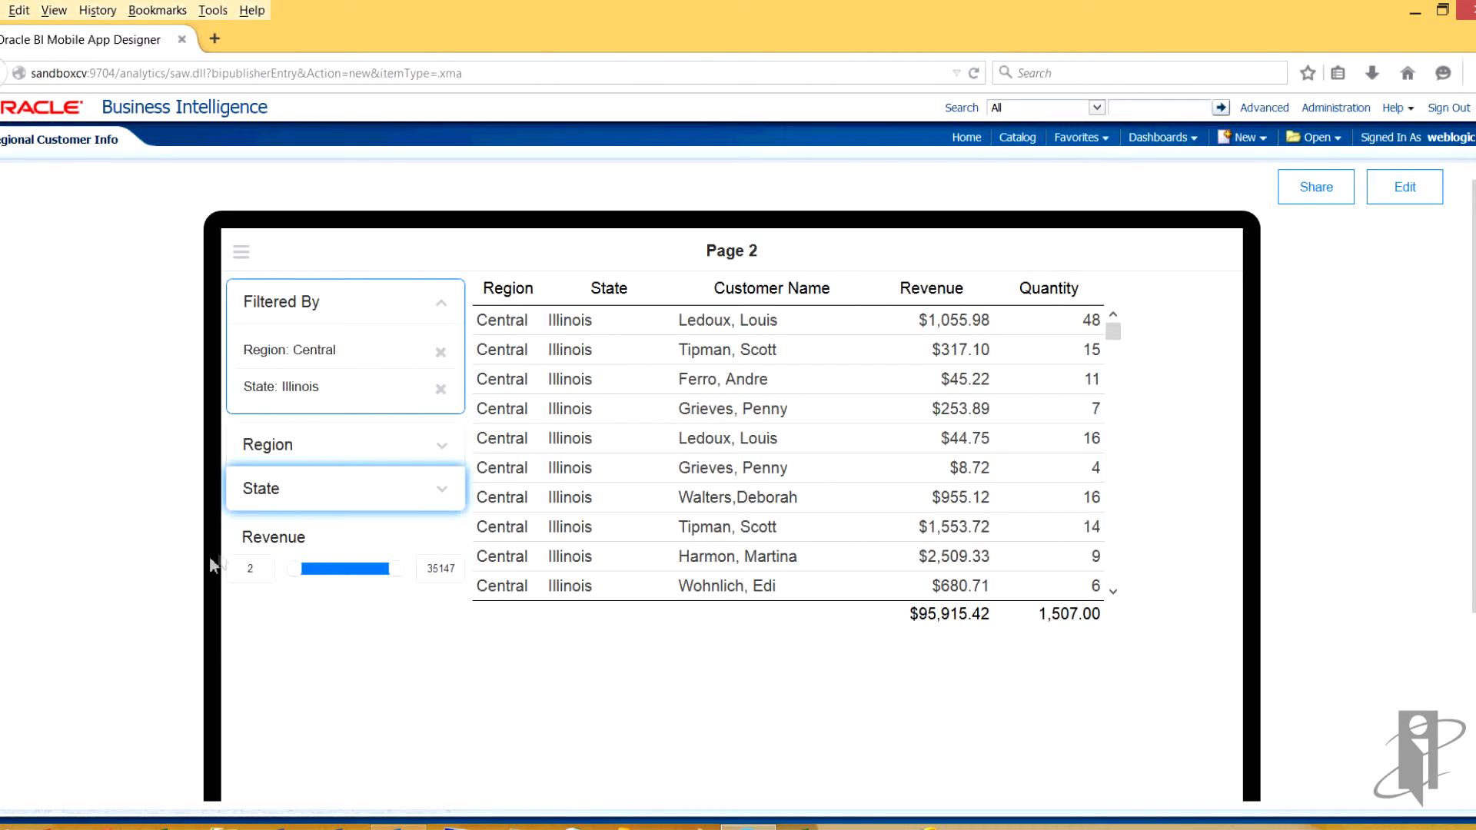
Set the Revenue filter's range to 3517 through 6000 and remove the Central region filter.
{"action": "left_click_drag", "start_coordinate": [296, 571], "coordinate": [363, 576]}
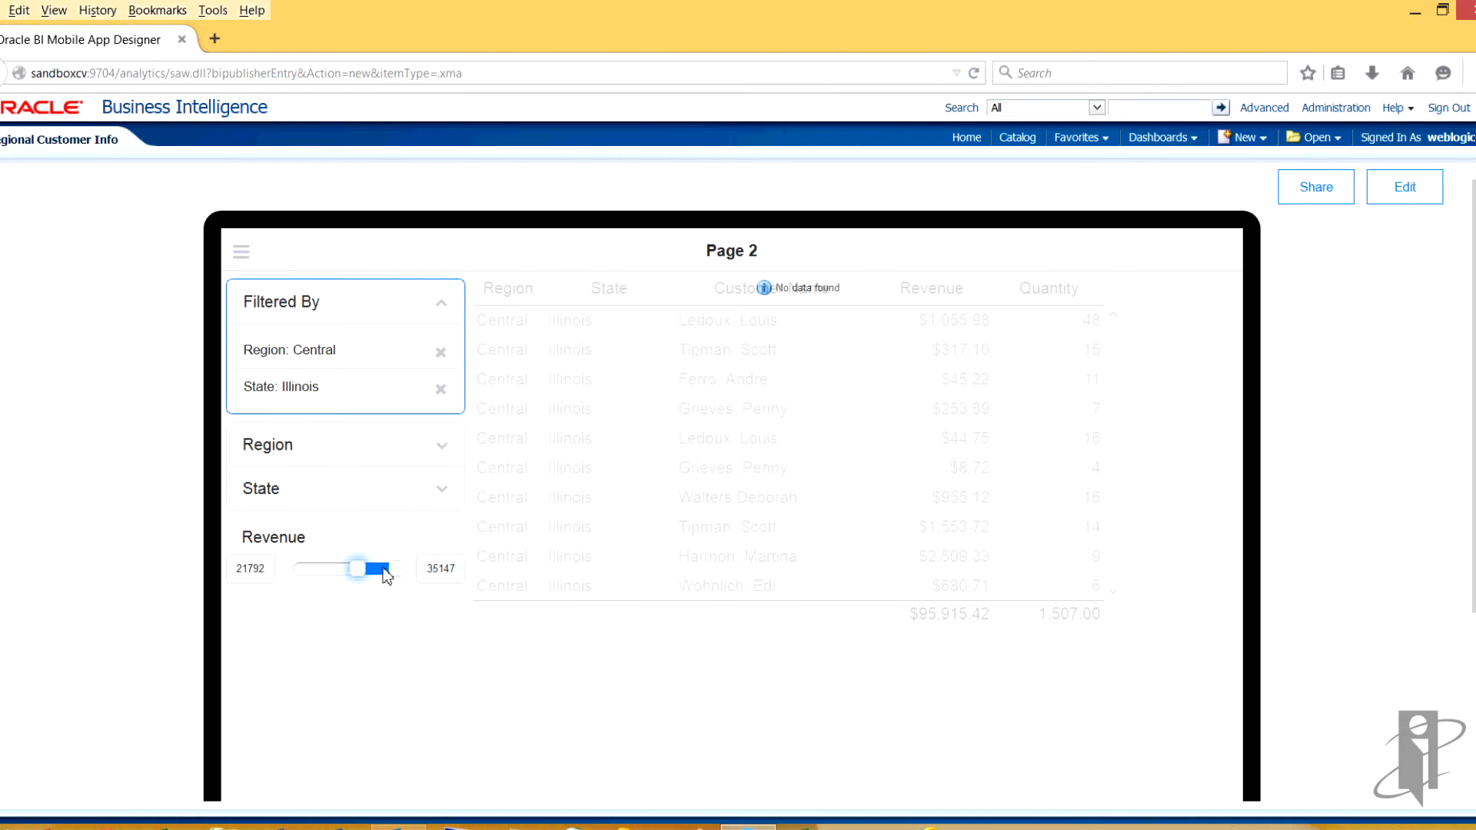
{"action": "left_click_drag", "start_coordinate": [362, 578], "coordinate": [304, 579]}
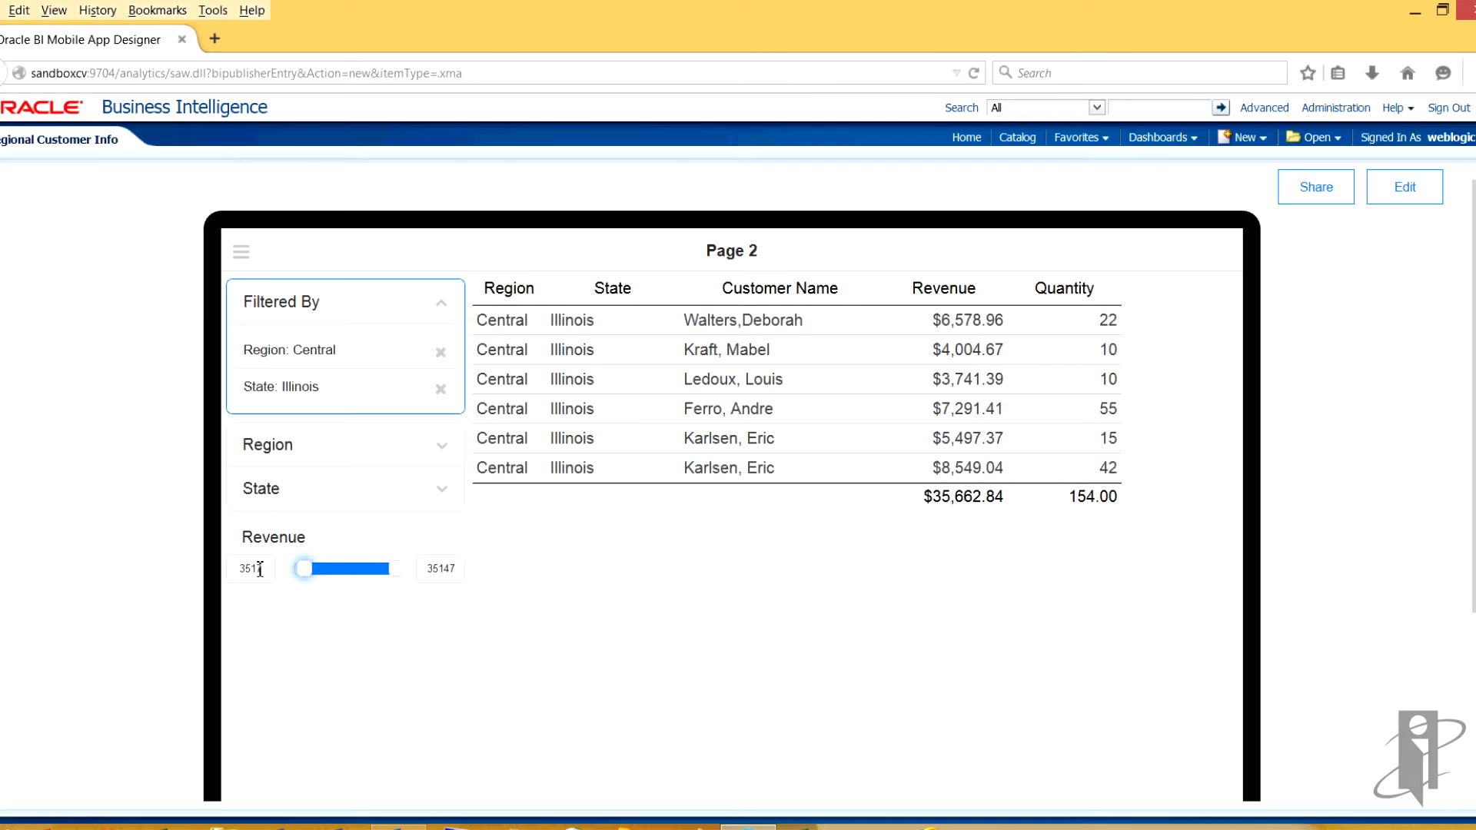
{"action": "left_click_drag", "start_coordinate": [457, 570], "coordinate": [415, 567]}
{"action": "key", "text": "BackSpace"}
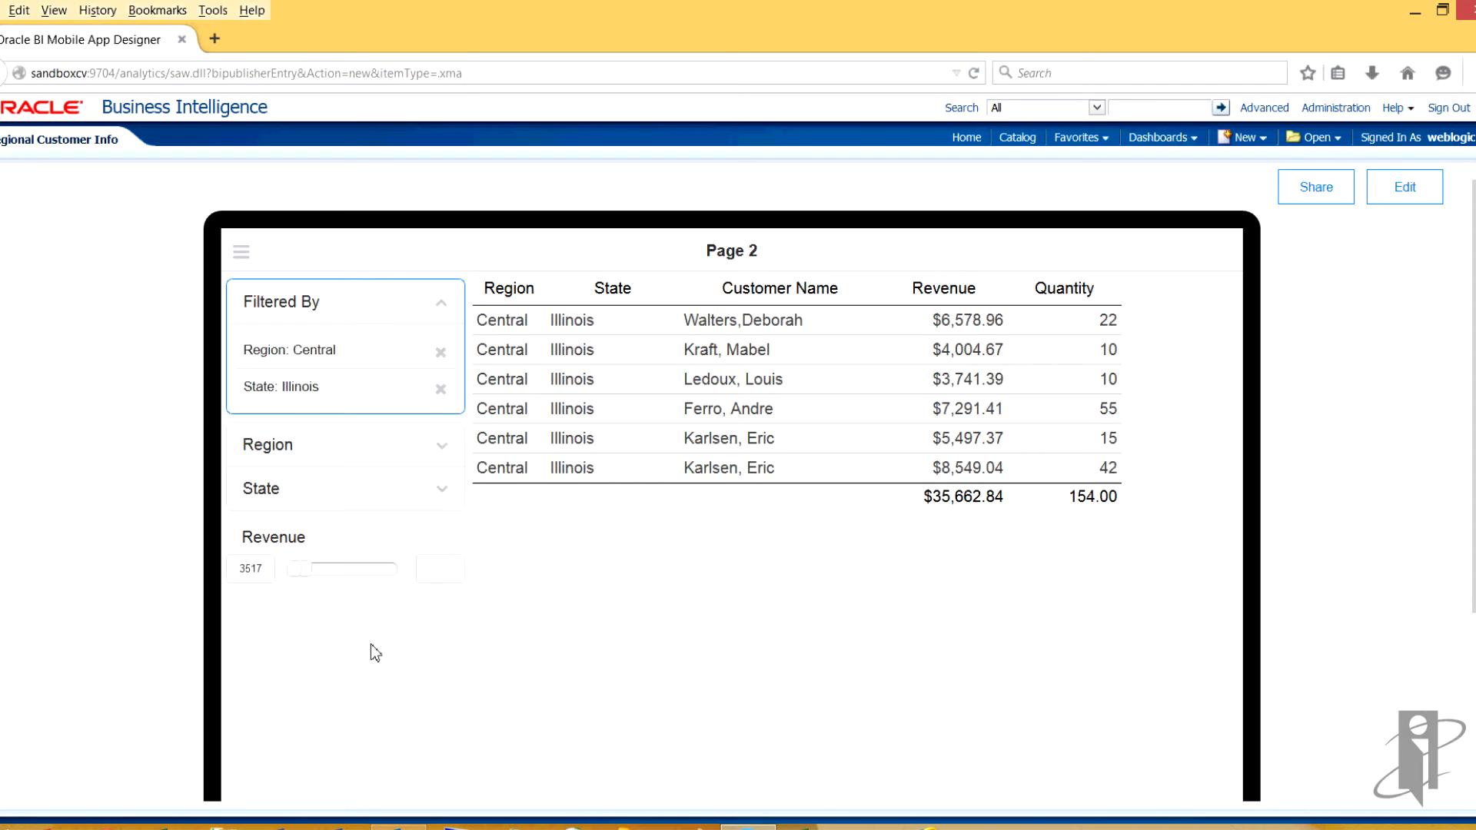
{"action": "type", "text": "6000"}
{"action": "left_click", "coordinate": [336, 360]}
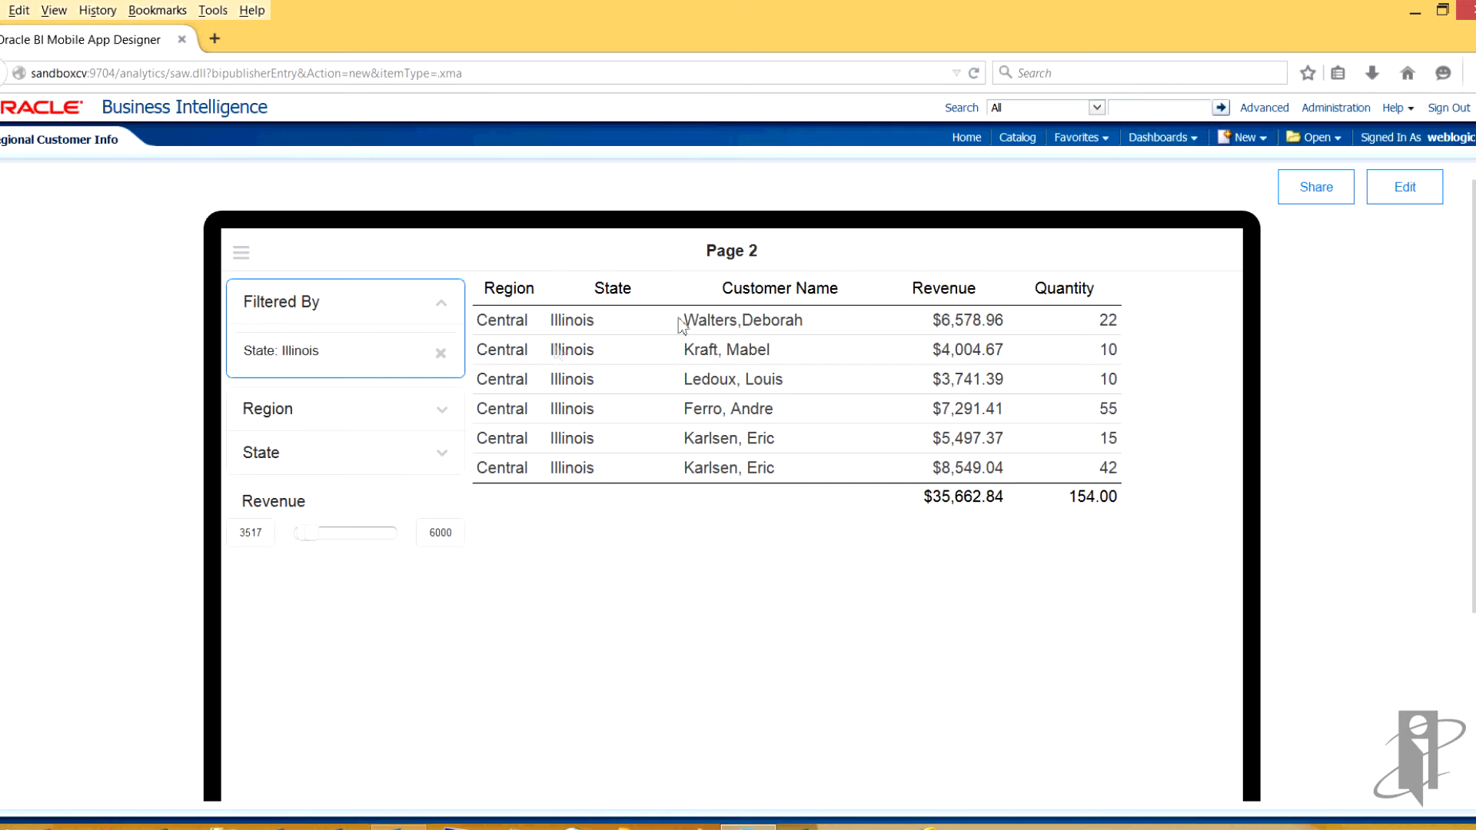
Return to editing the app and rename Page 2 as Region Report.
{"action": "left_click", "coordinate": [1411, 192]}
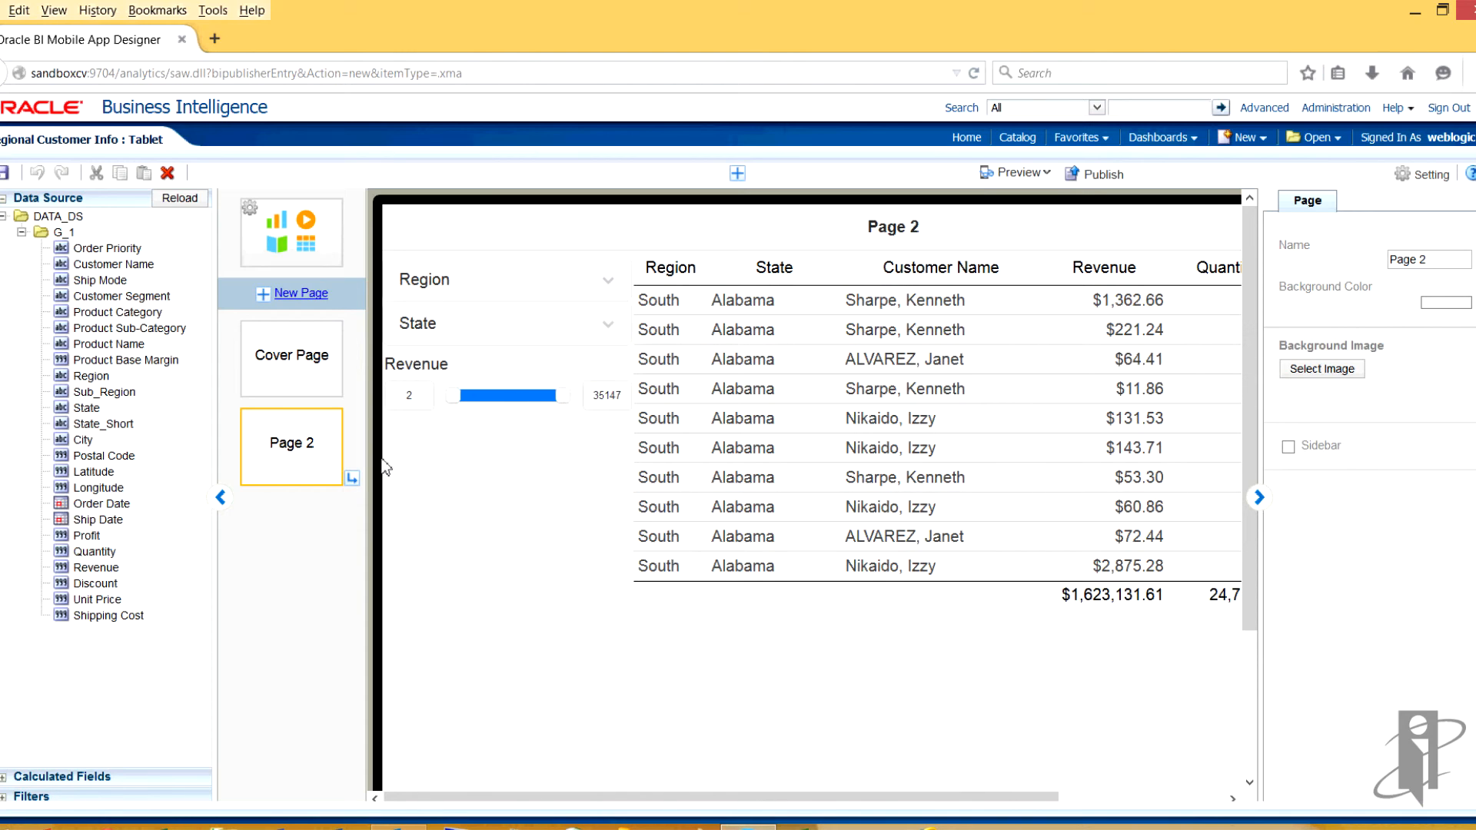
{"action": "double_click", "coordinate": [299, 454]}
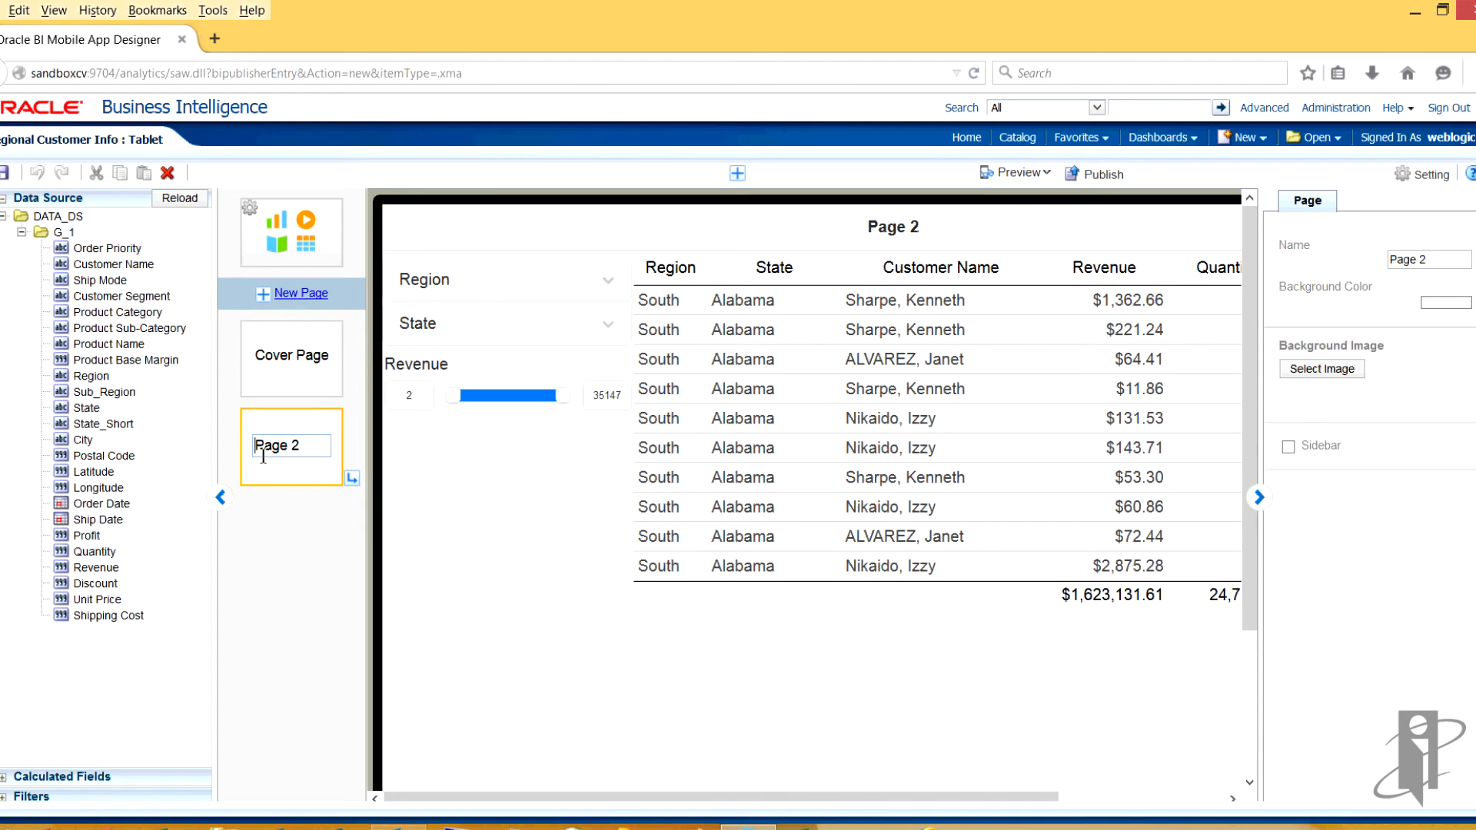
{"action": "double_click", "coordinate": [902, 229]}
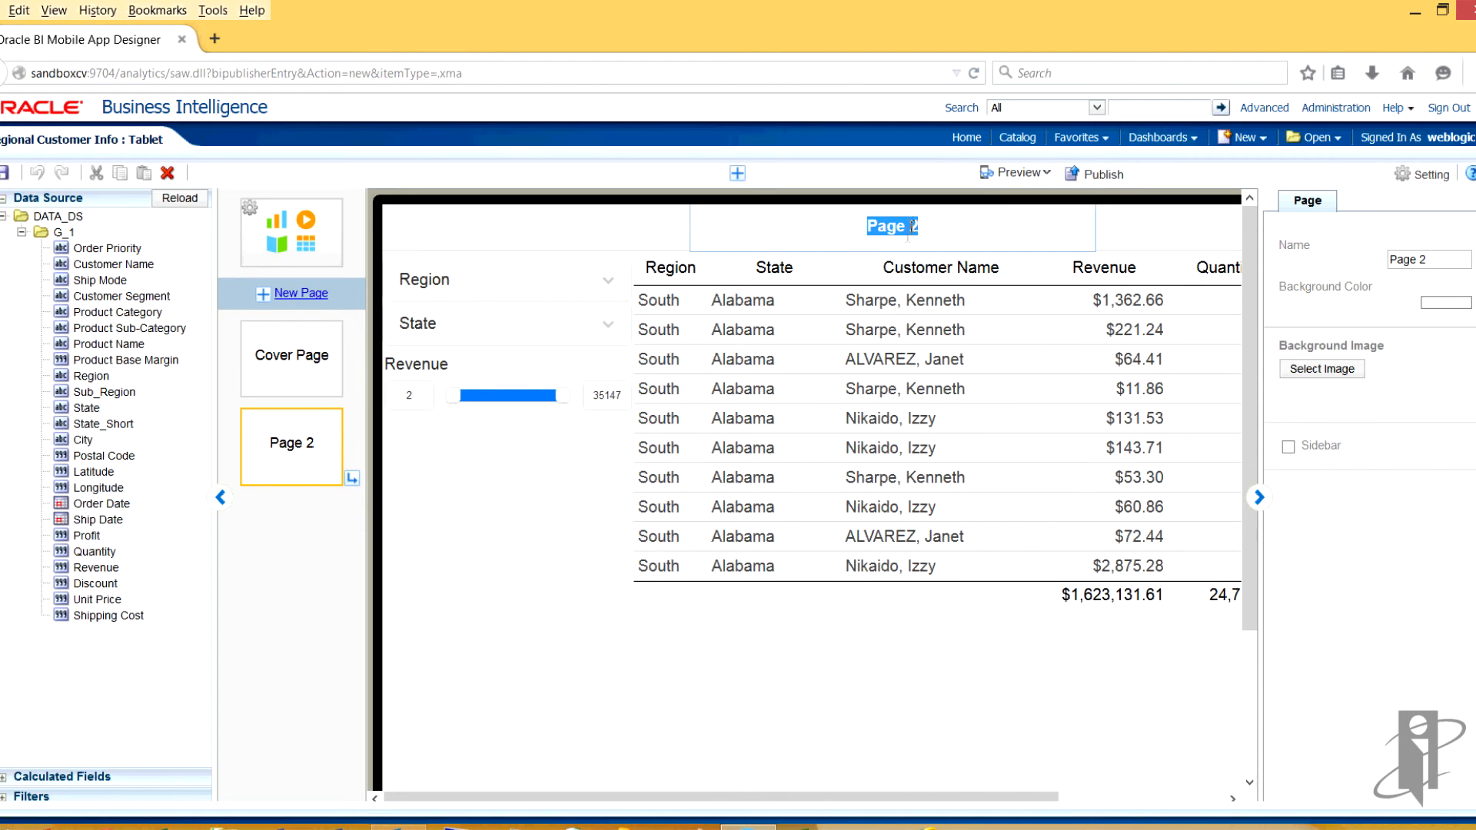
{"action": "left_click_drag", "start_coordinate": [1444, 263], "coordinate": [1392, 259]}
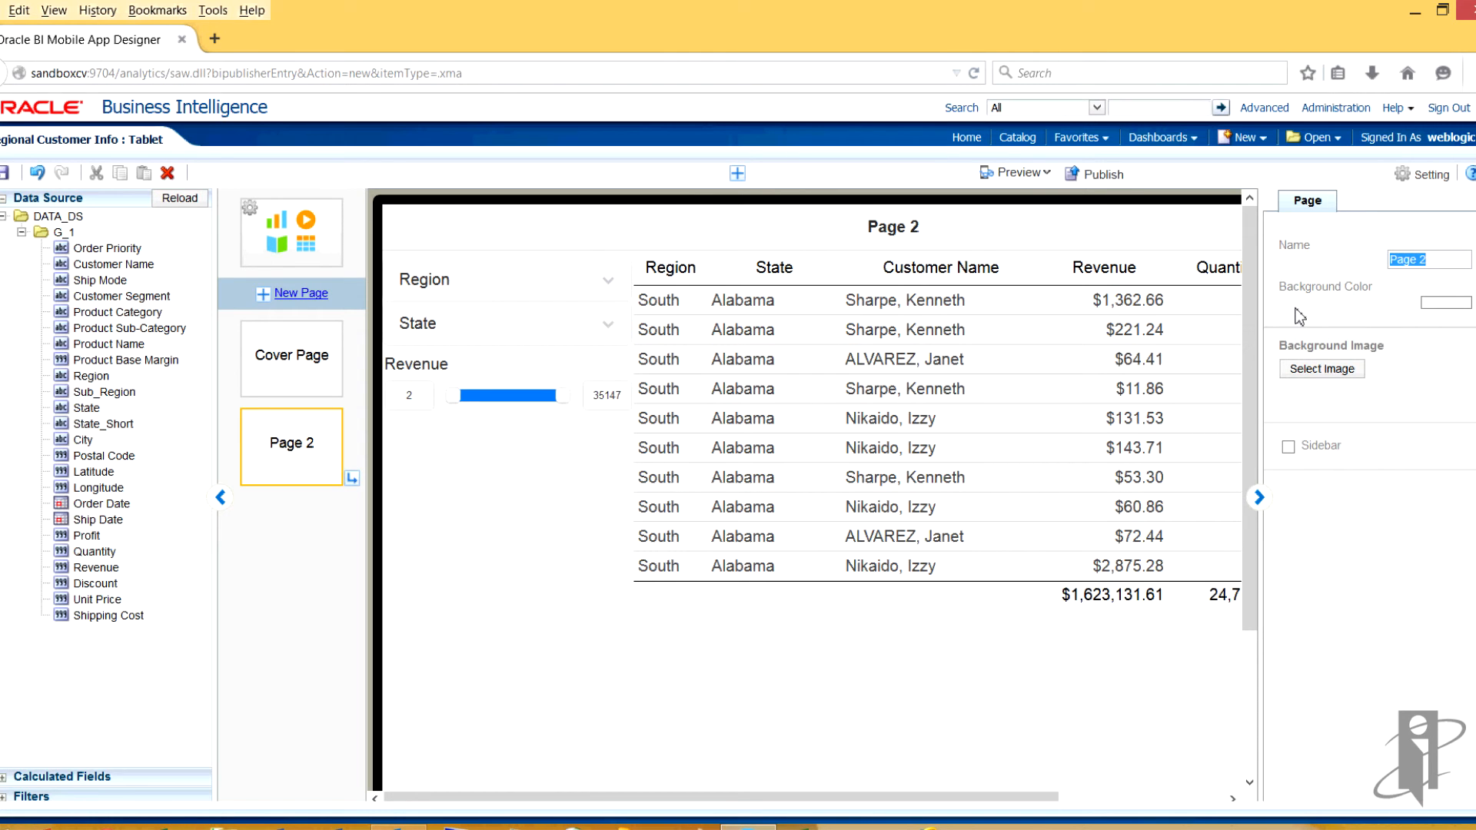
{"action": "type", "text": "Region Report"}
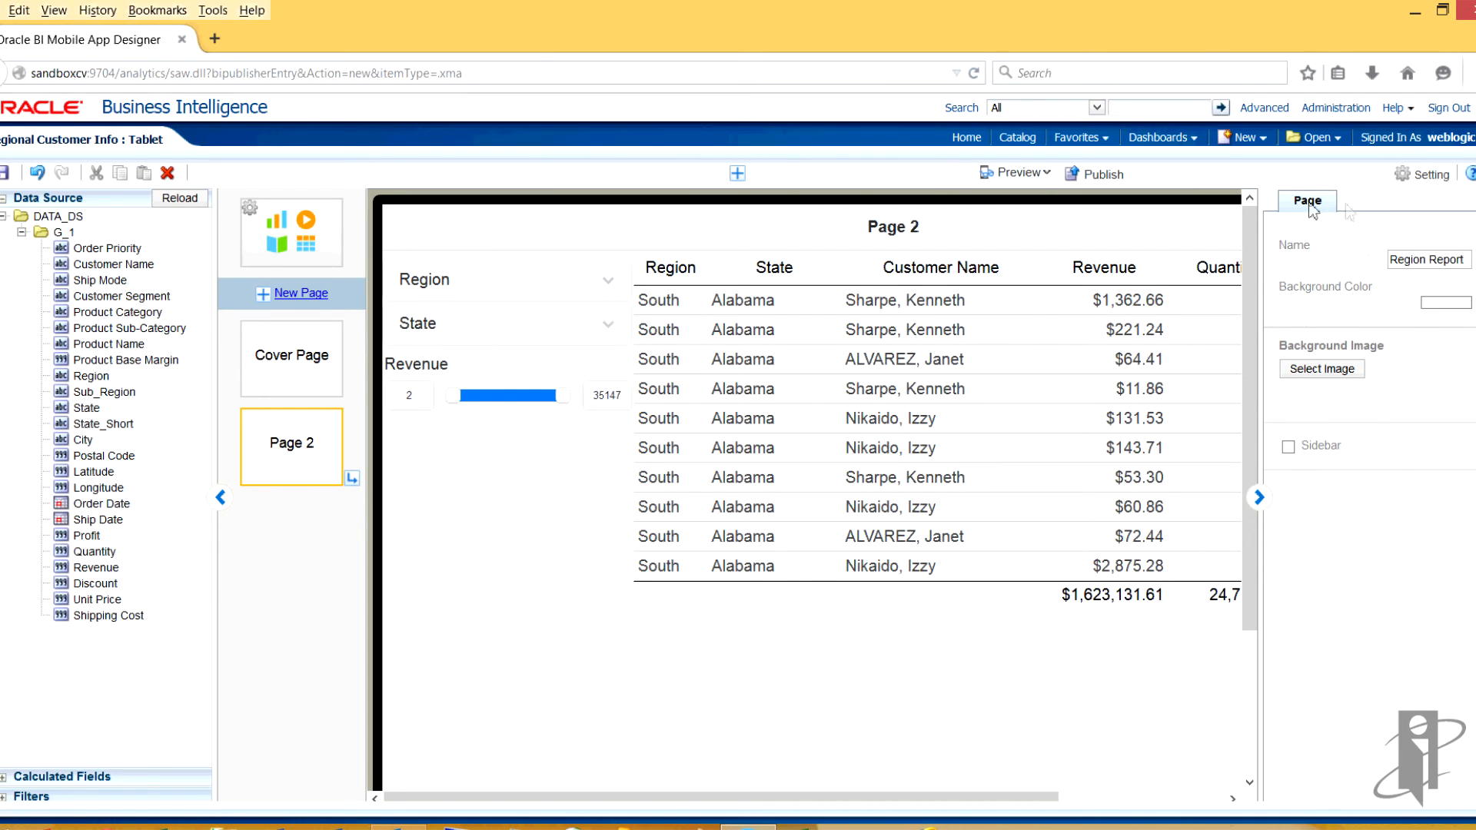
Save the app and preview it with the renamed Region Report page.
{"action": "left_click", "coordinate": [6, 177]}
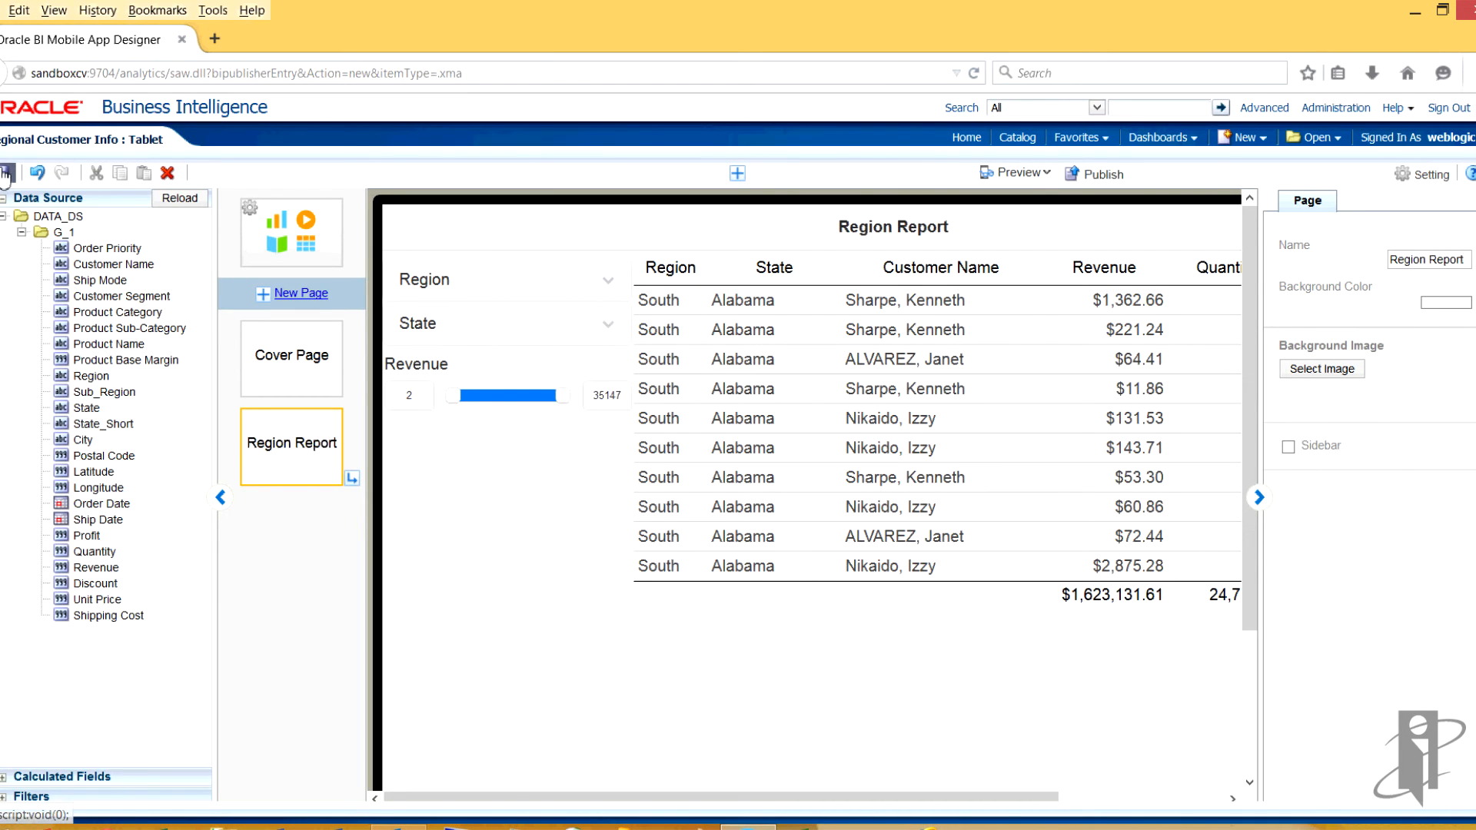
{"action": "left_click", "coordinate": [1014, 177]}
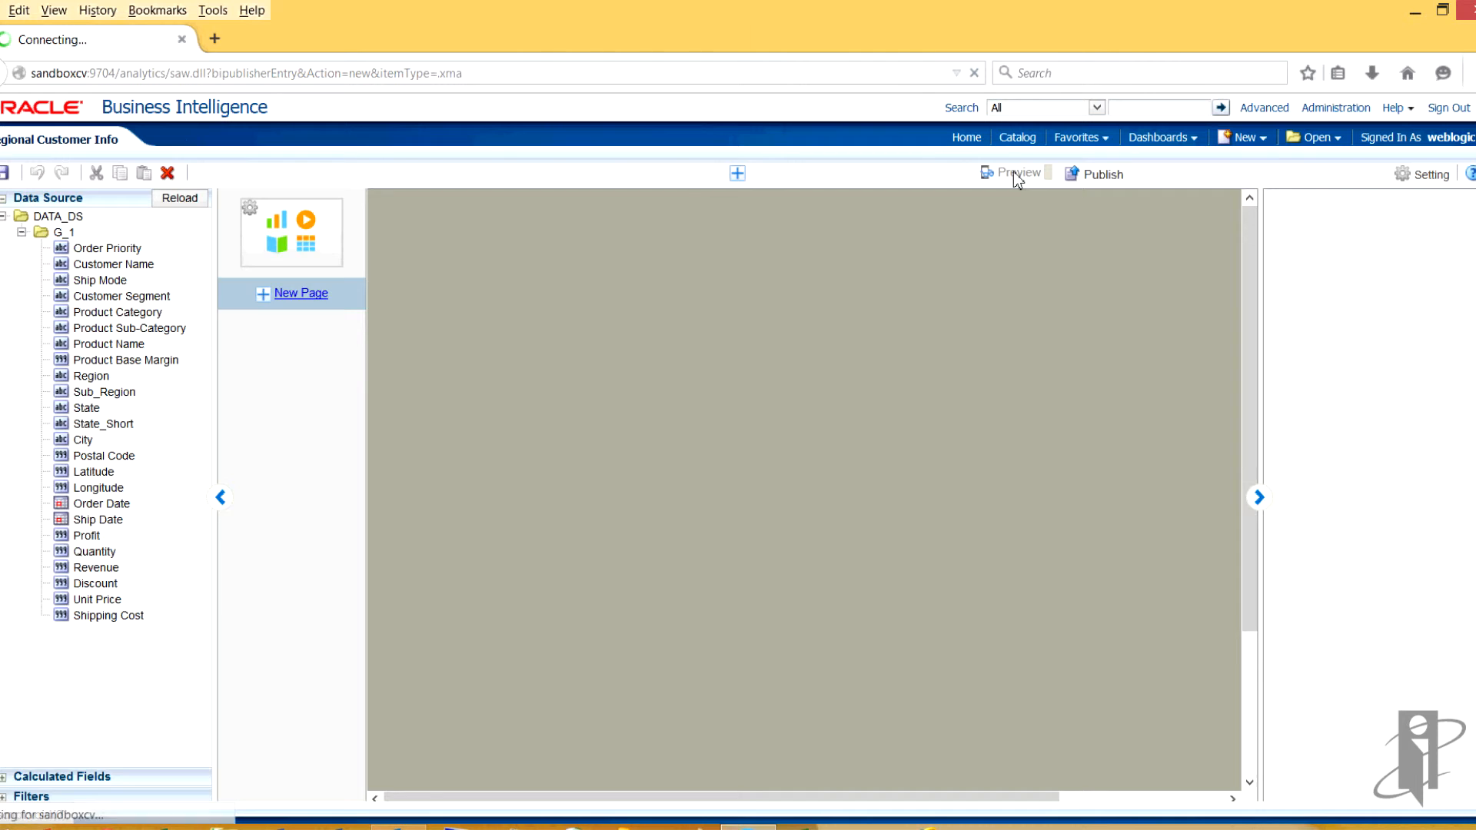